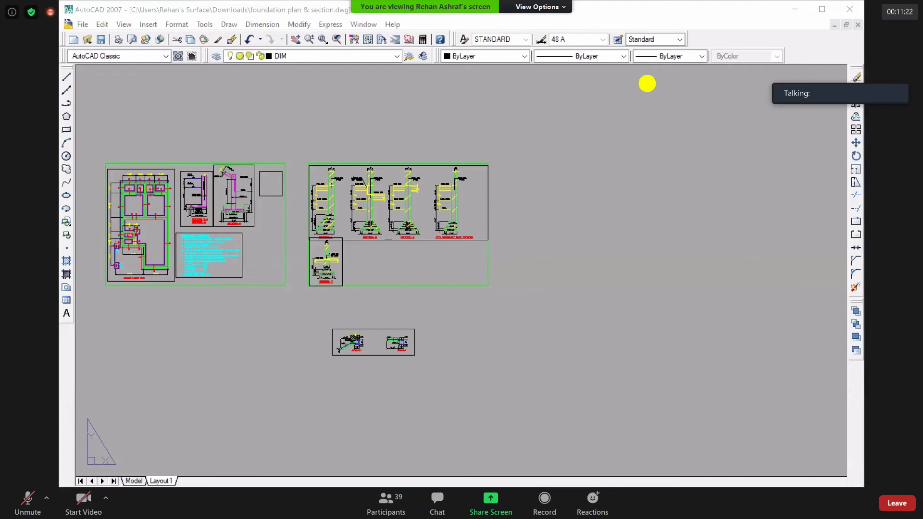
- Display the command line window and examine the footing layout plan on the Layout1 sheet, down to its lower dimensions
key("ctrl+9")
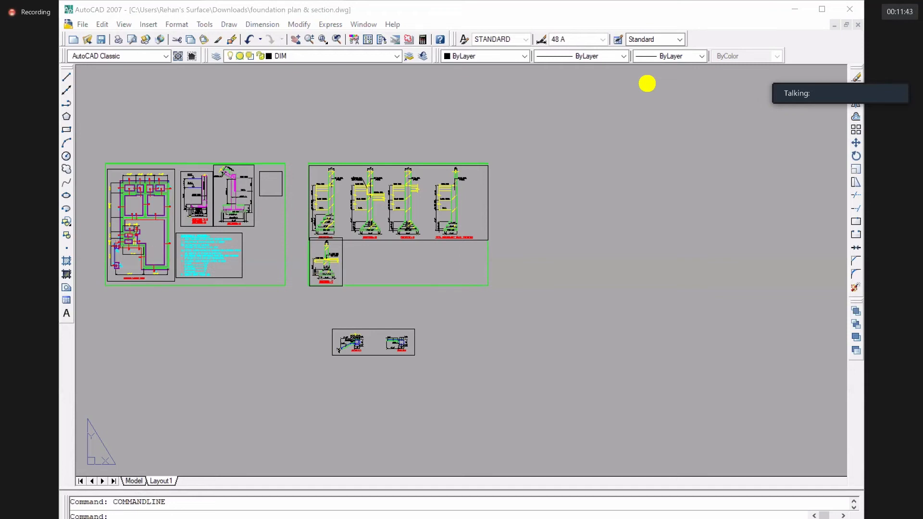
scroll(120, 220, "up", 8)
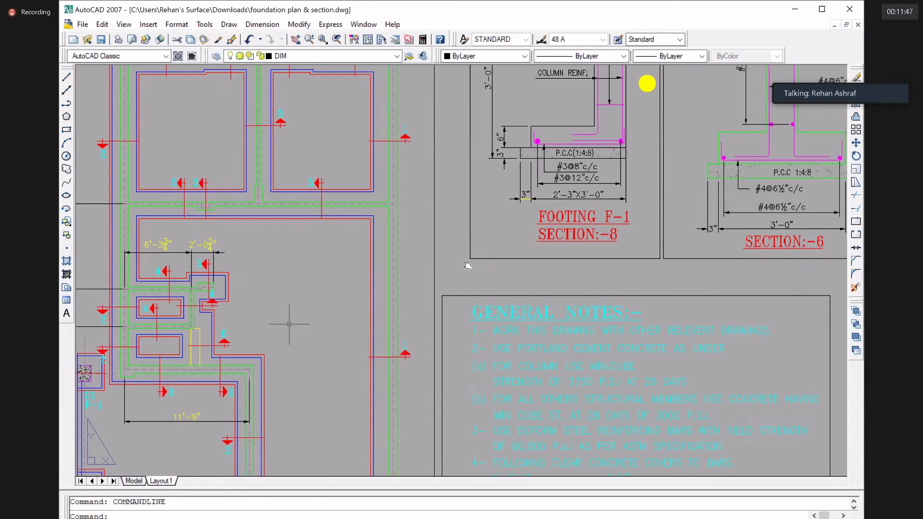
scroll(289, 324, "down", 2)
scroll(232, 452, "up", 6)
middle_click_drag(232, 452, 400, 153)
scroll(394, 431, "up", 2)
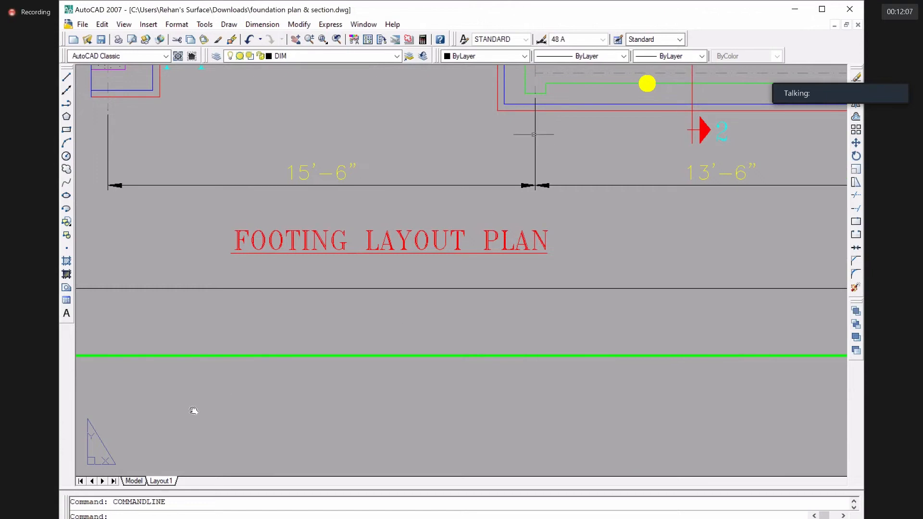
middle_click_drag(534, 135, 193, 413)
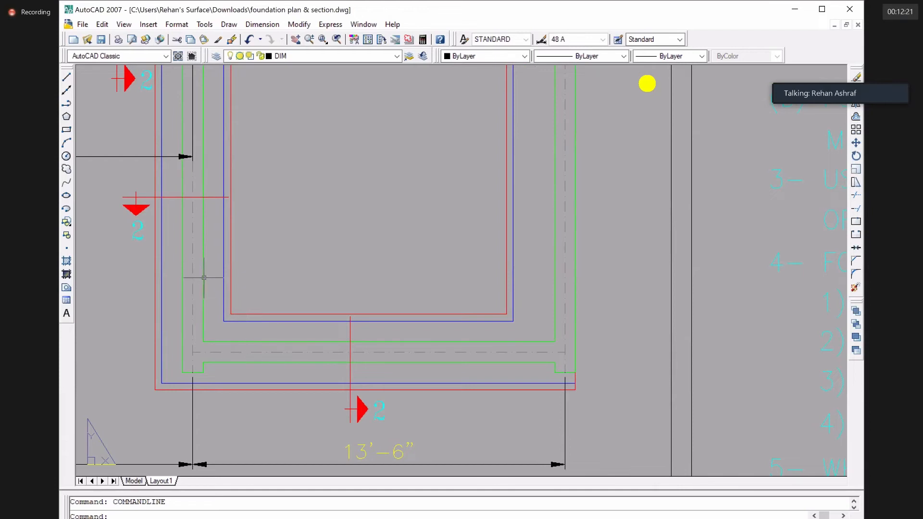
- Try to select the green wall line on the layout sheet, and switch the drawing to model space
left_click(212, 294)
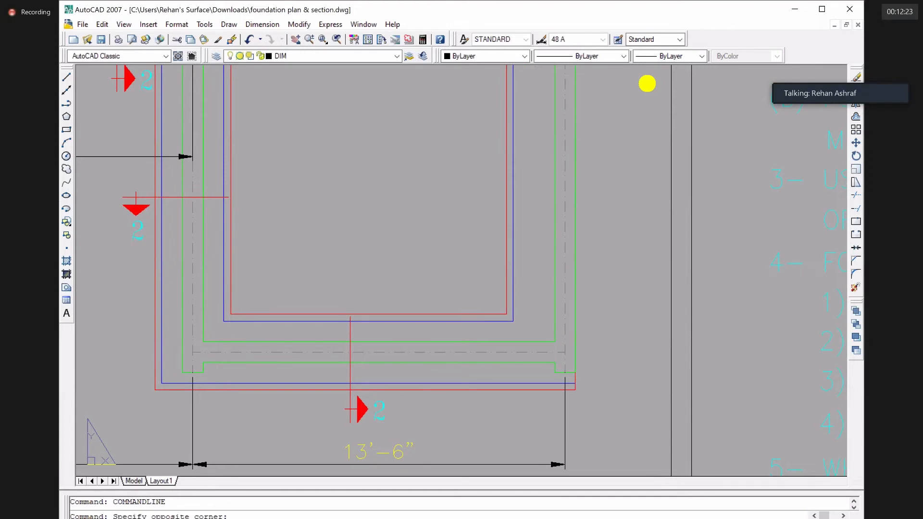
left_click(197, 279)
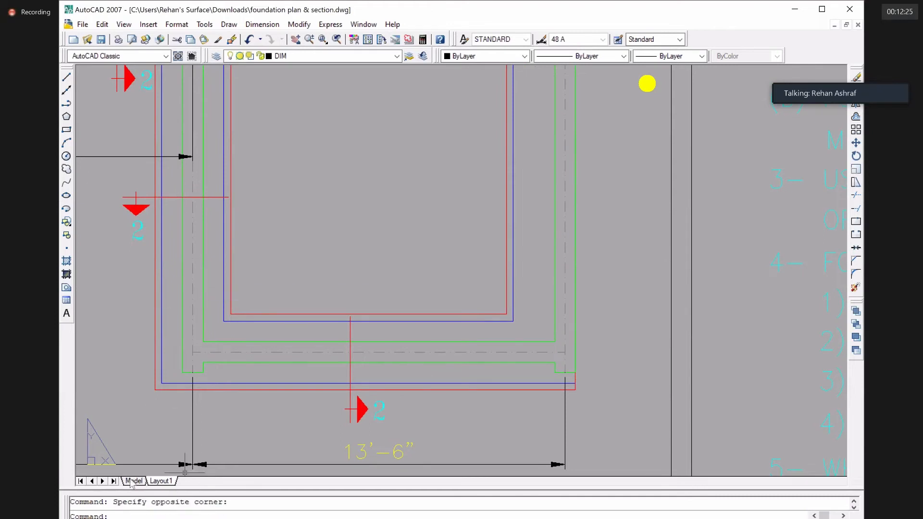
left_click(160, 480)
left_click(134, 481)
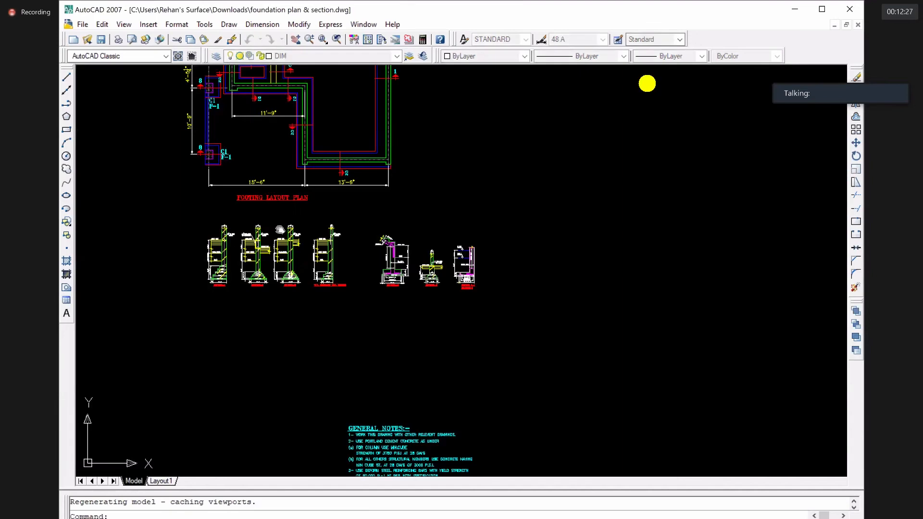
- Select both green lines of the vertical wall at the start of the 13'-6" bay in the footing layout plan
scroll(308, 144, "up", 7)
middle_click_drag(299, 258, 340, 279)
scroll(339, 280, "up", 3)
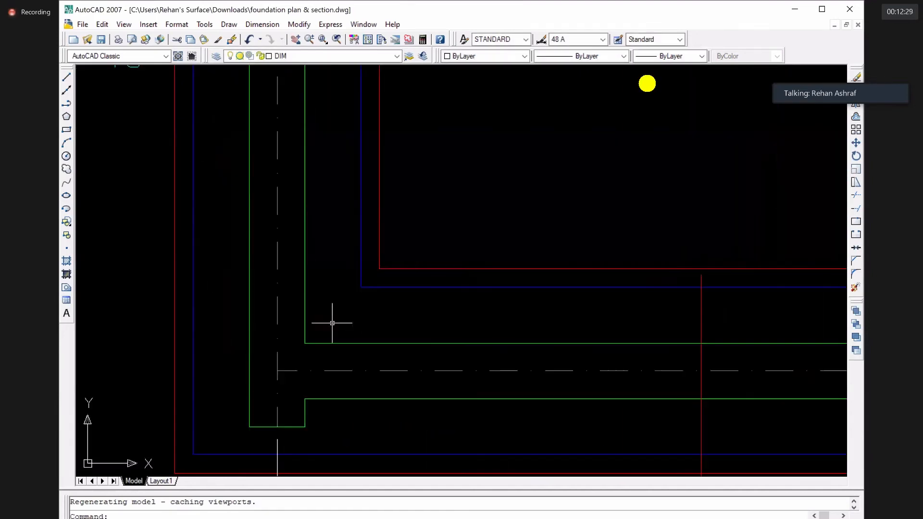
left_click(330, 321)
left_click(295, 276)
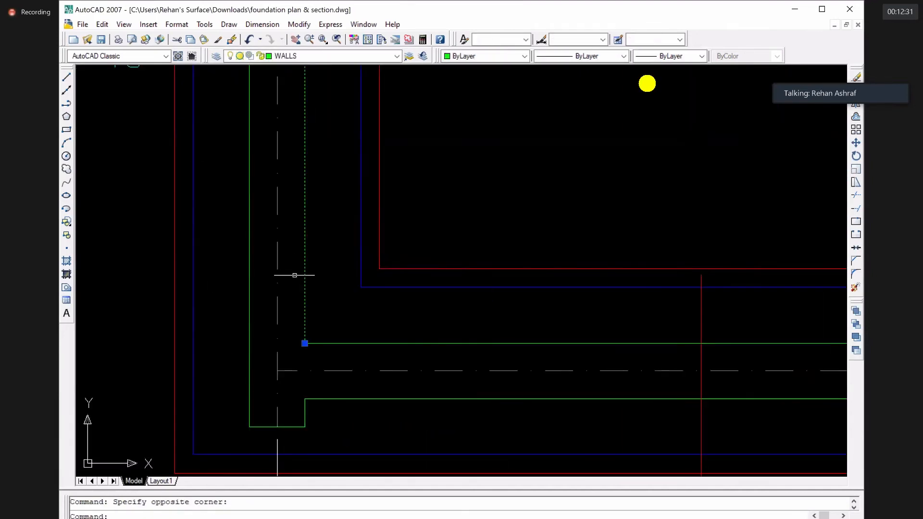
left_click(262, 303)
left_click(242, 287)
scroll(285, 345, "down", 6)
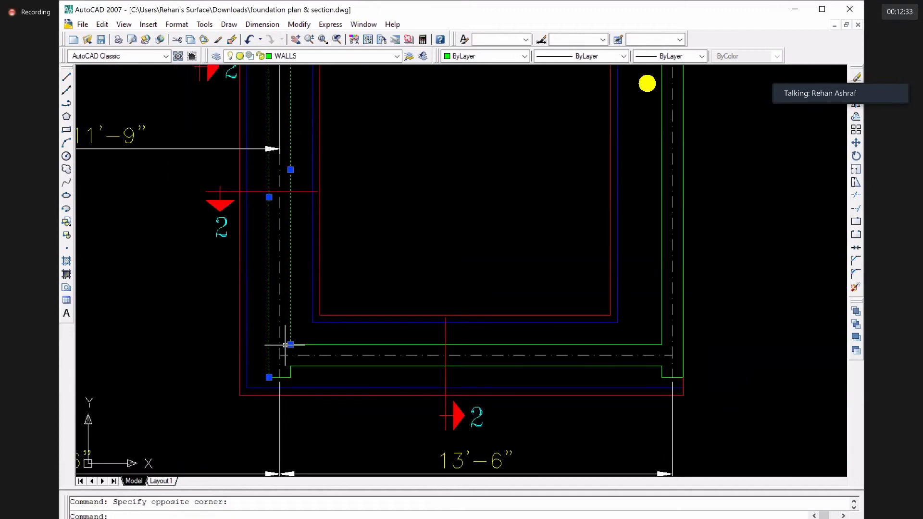
scroll(286, 345, "down", 1)
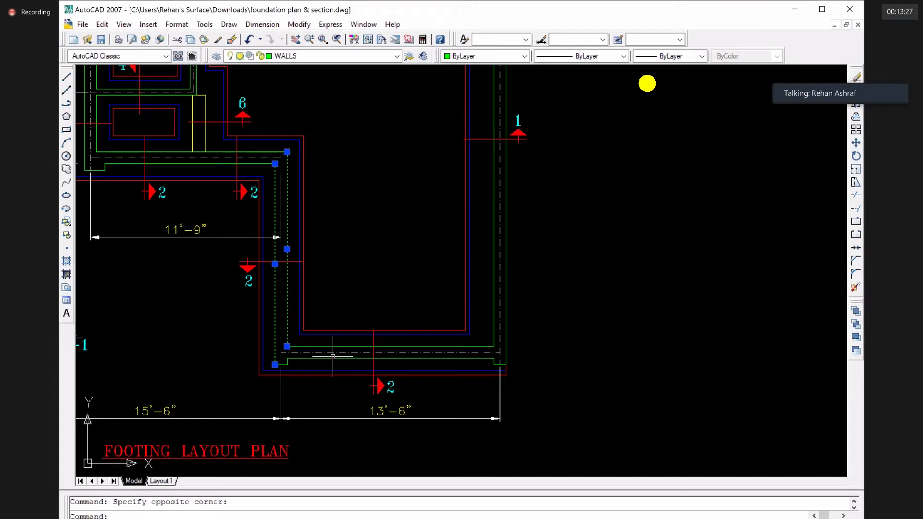
- Inspect the selected wall down to its lower corner and clear the selection
scroll(266, 280, "up", 6)
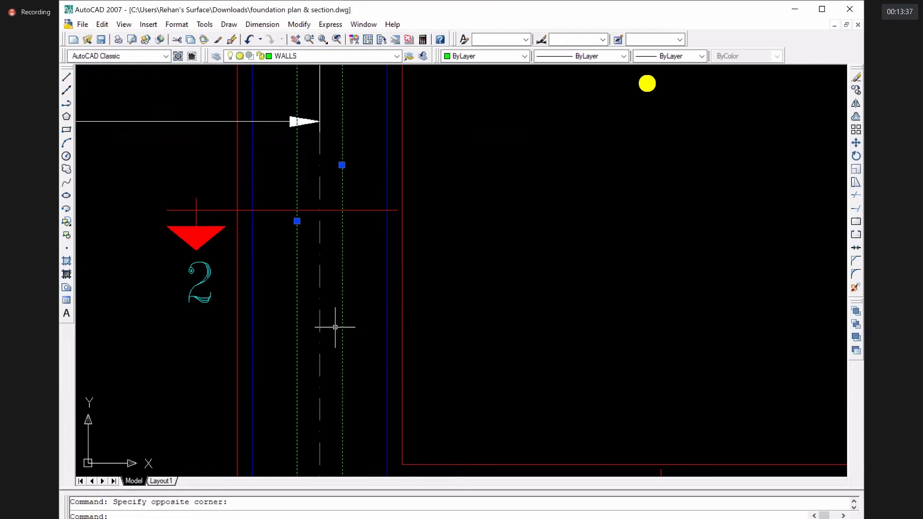
middle_click_drag(330, 241, 337, 67)
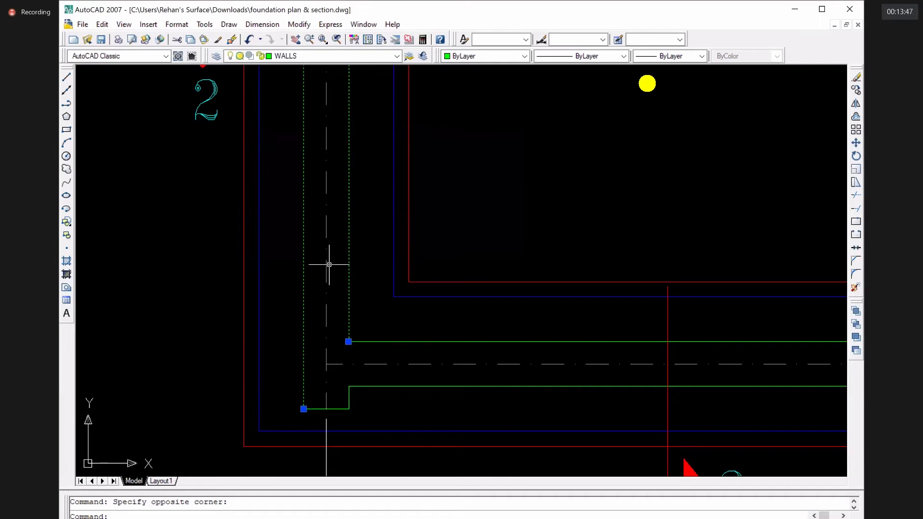
key("Escape")
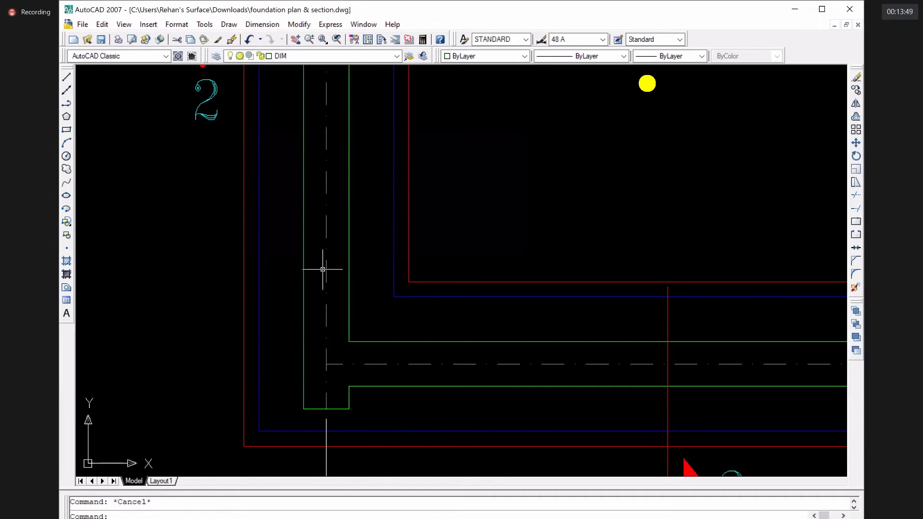
- Select the vertical wall's centre line and examine how it lines up with the 13'-6" dimension below
left_click(327, 272)
scroll(332, 336, "up", 3)
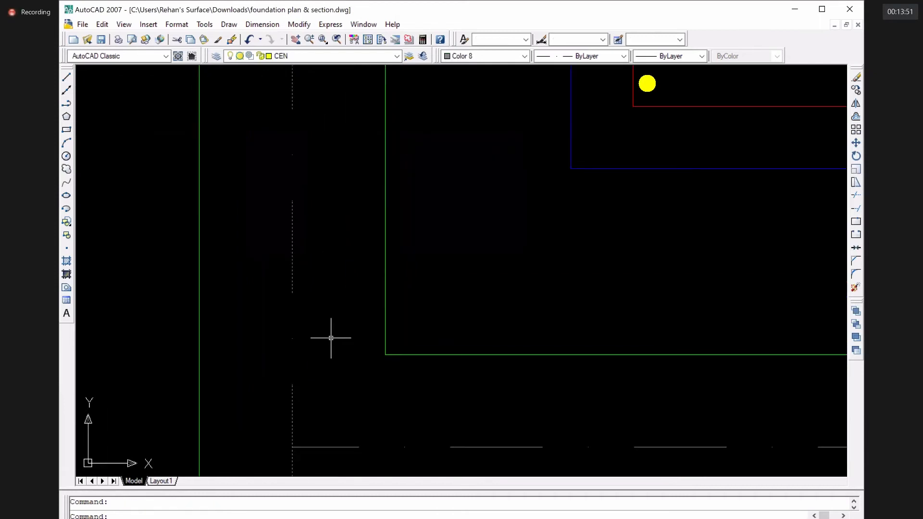
scroll(325, 339, "down", 2)
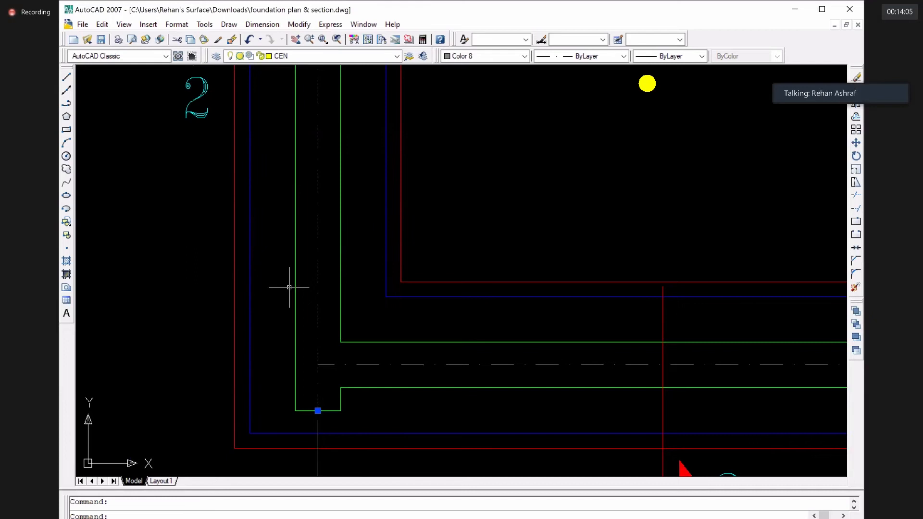
scroll(293, 287, "down", 6)
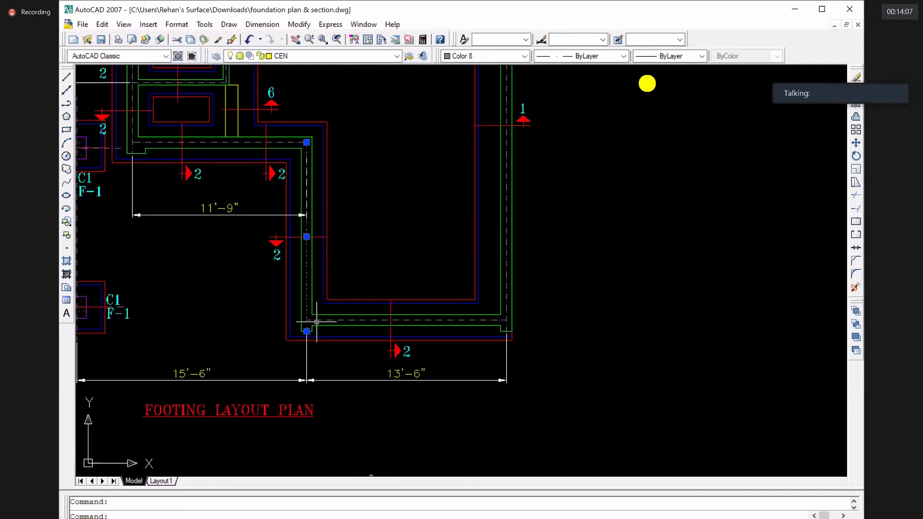
scroll(307, 356, "up", 2)
scroll(306, 356, "down", 1)
mouse_move(307, 356)
middle_mouse_down()
mouse_move(256, 351)
mouse_move(215, 311)
middle_mouse_up()
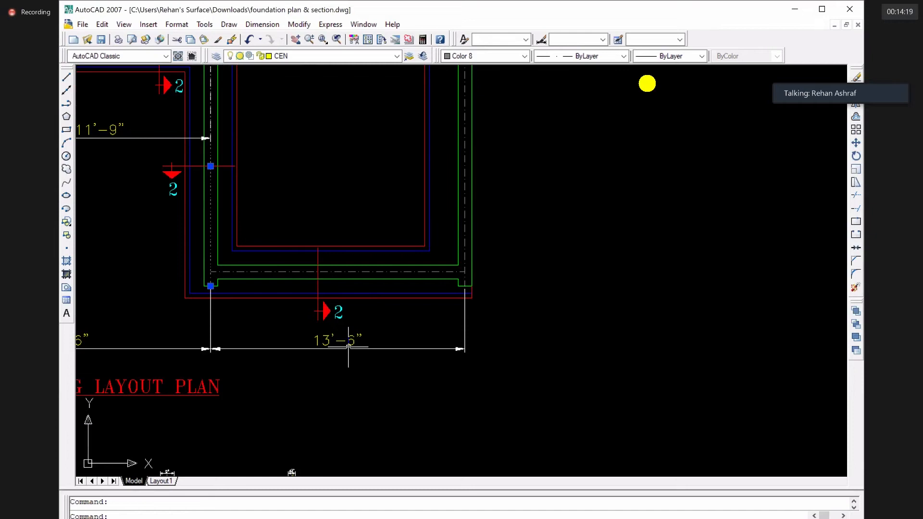
scroll(349, 345, "up", 1)
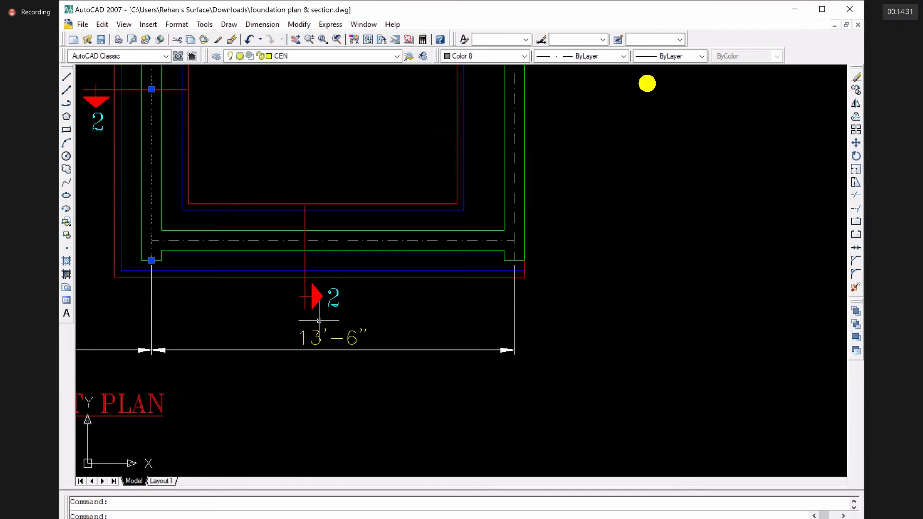
- Select the 13'-6" dimension to check where it is anchored, and clear the selection
left_click(329, 338)
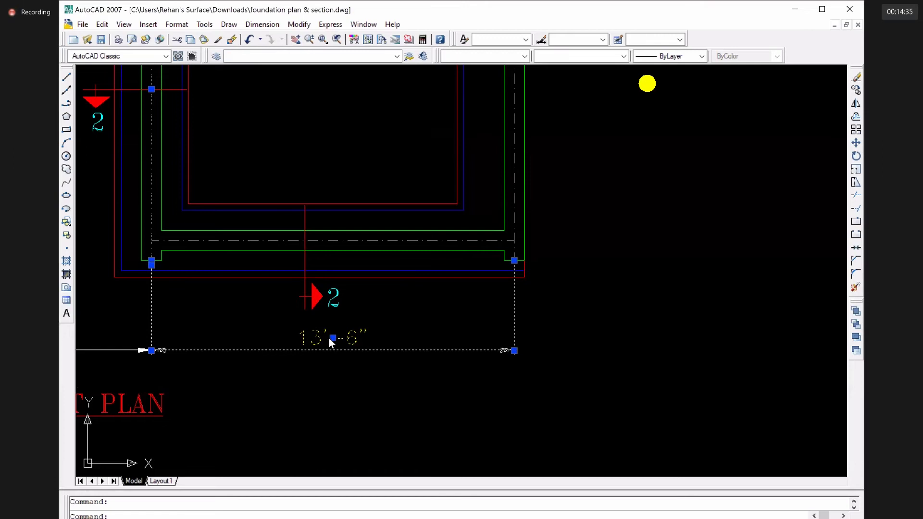
right_click(331, 341)
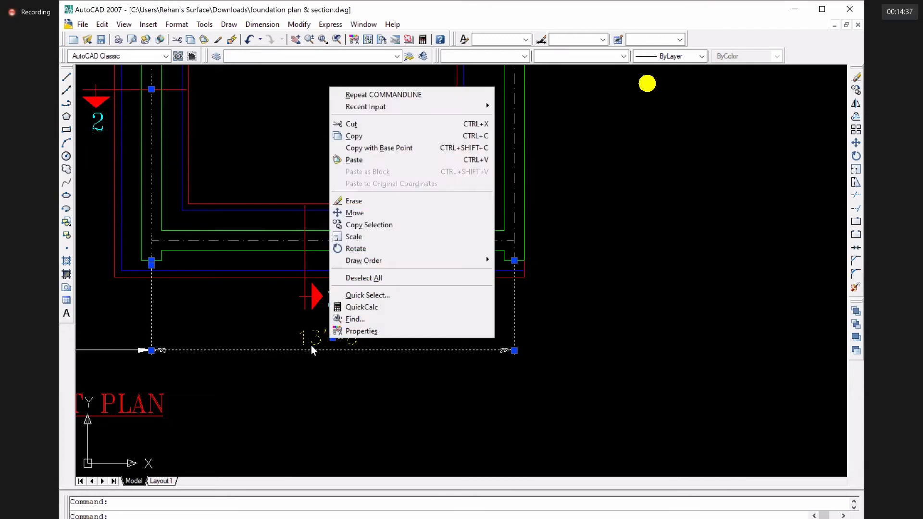
left_click(312, 368)
left_click(299, 370)
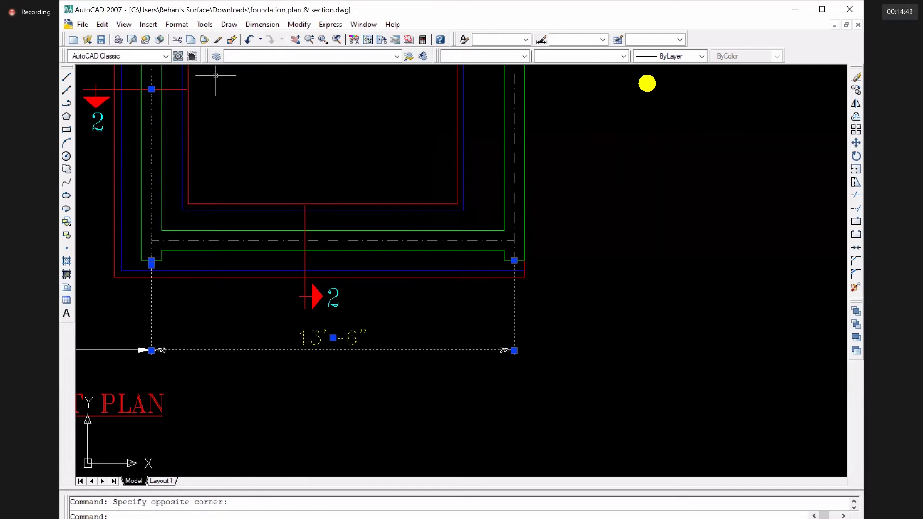
key("Escape")
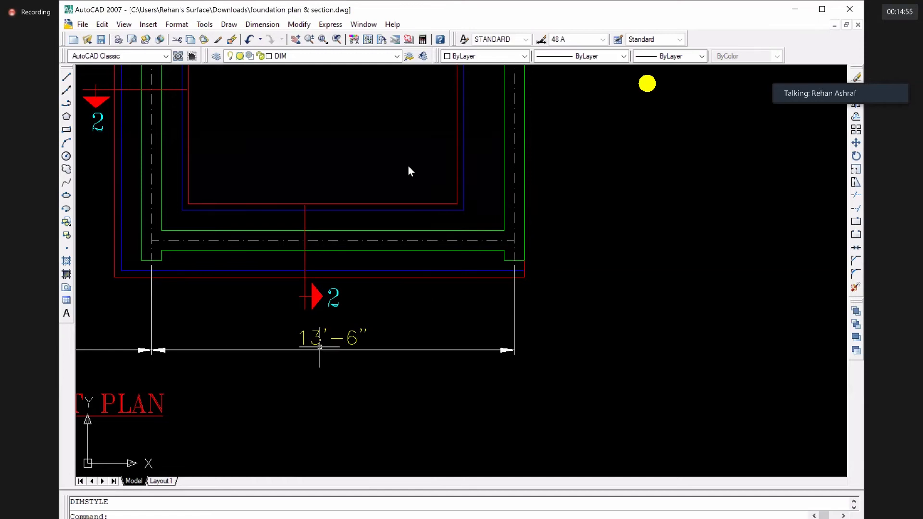
- Review the overrides of dimension style 48 A: lines, symbols and arrows, text, and primary units
type("d")
key("Return")
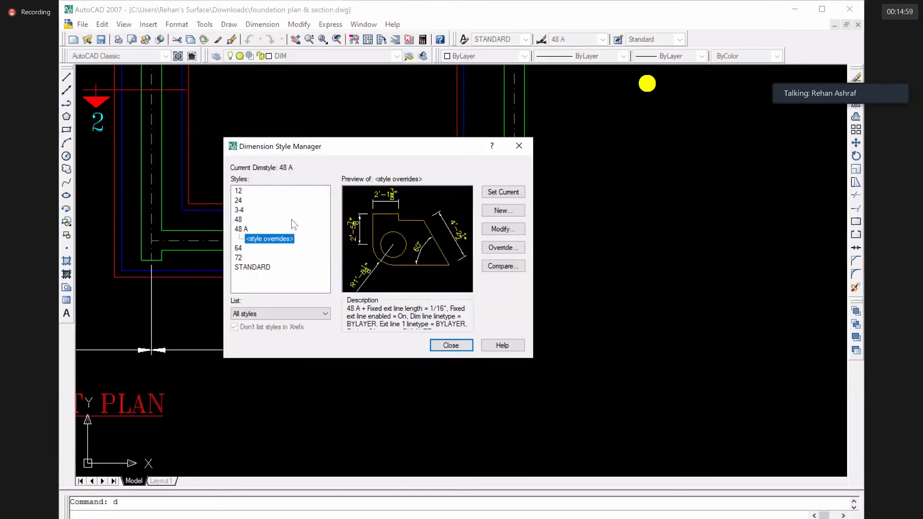
left_click(506, 231)
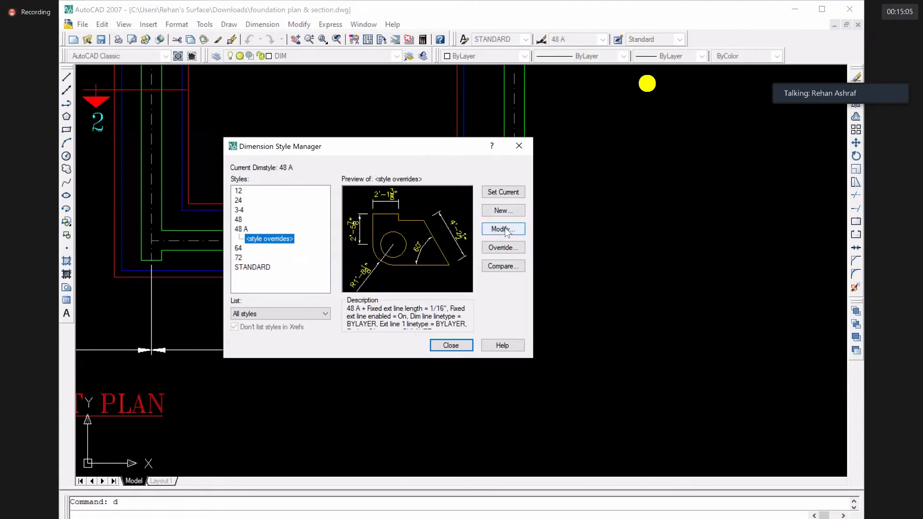
left_click(504, 229)
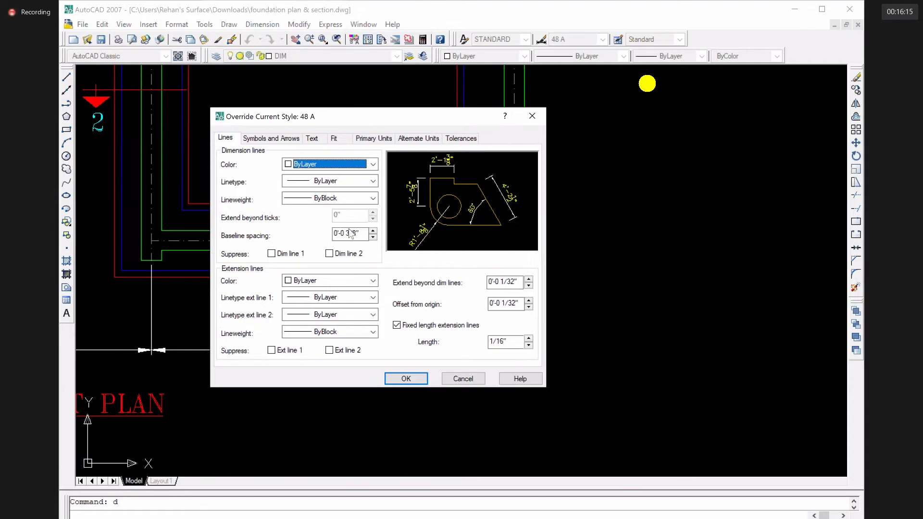
left_click(292, 139)
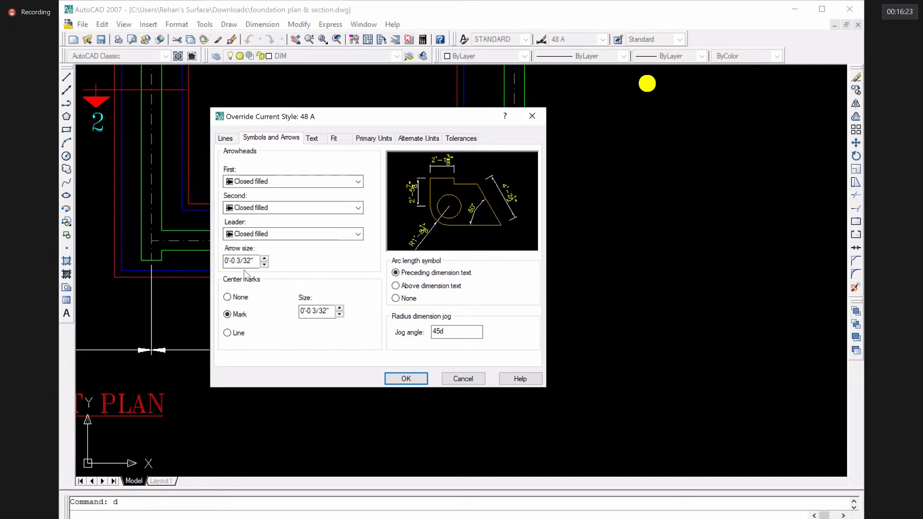
left_click(315, 139)
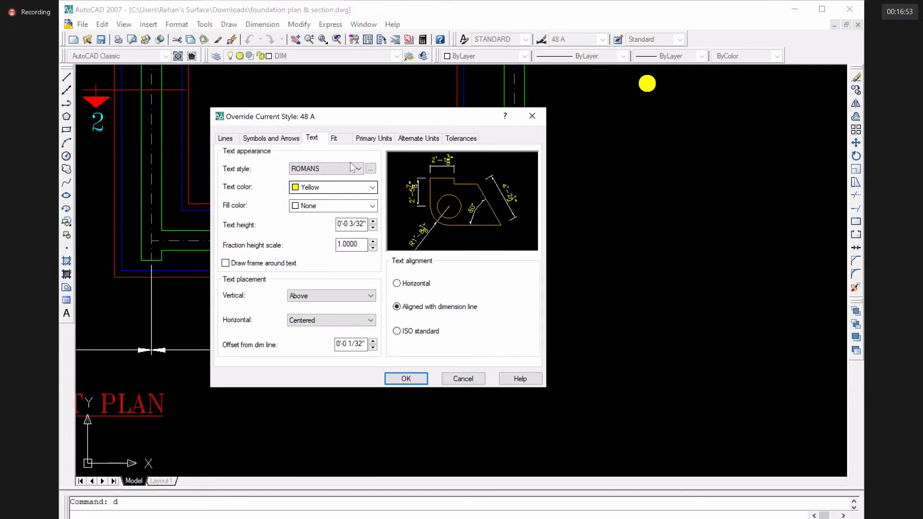
left_click(374, 138)
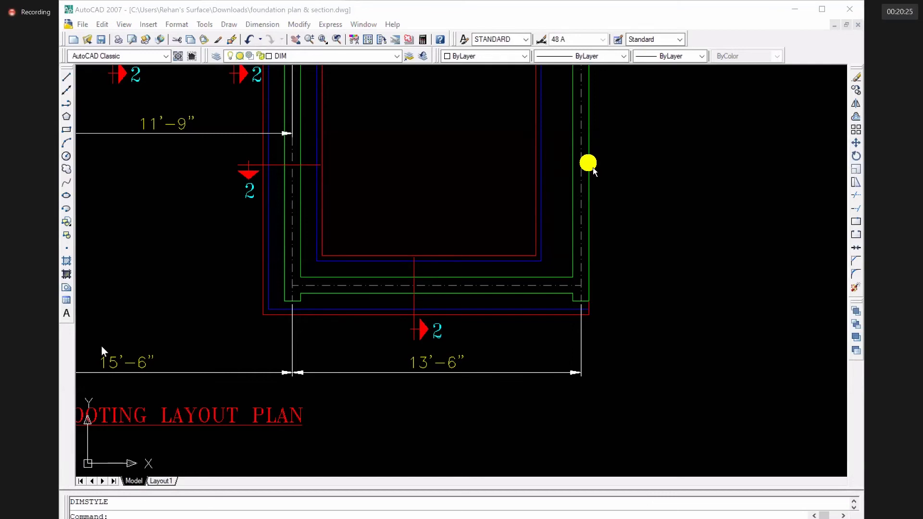
- Examine the lower footing plan and reselect the green wall lines where the 15'-6" and 13'-6" dimensions meet
scroll(84, 318, "down", 2)
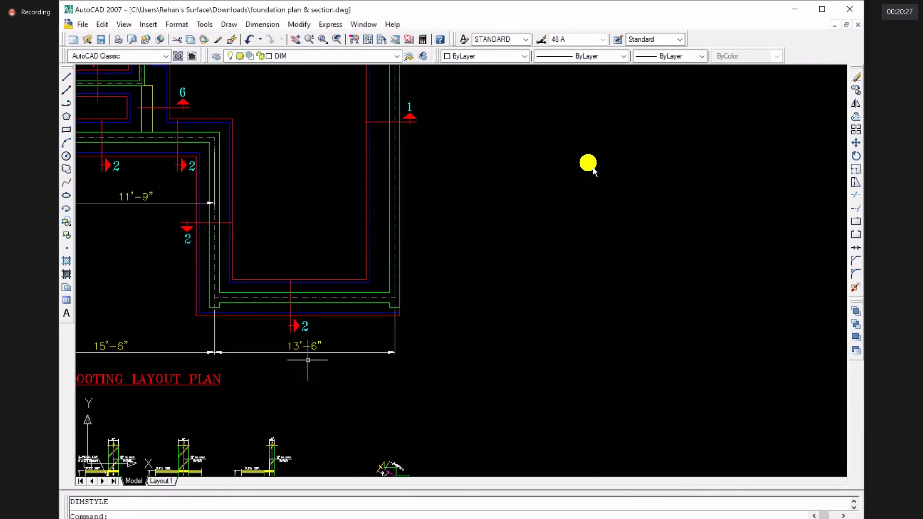
middle_click_drag(466, 372, 659, 374)
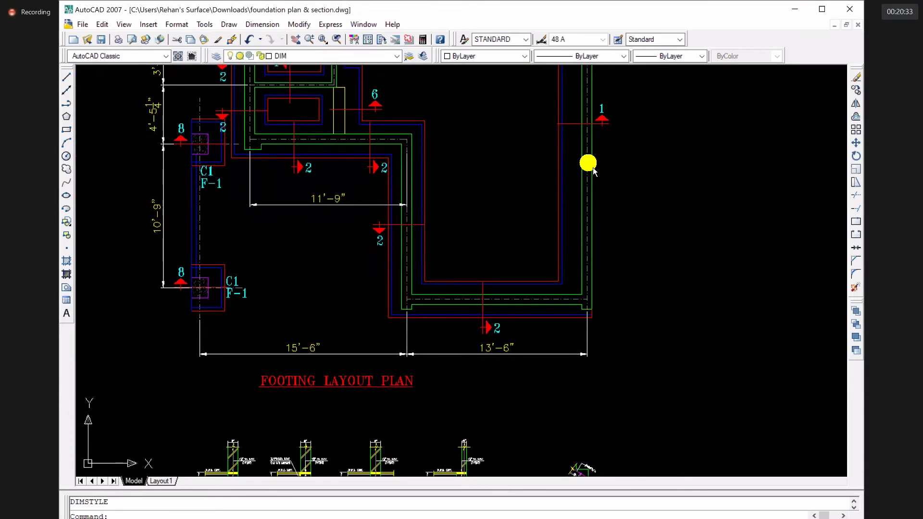
scroll(282, 373, "up", 1)
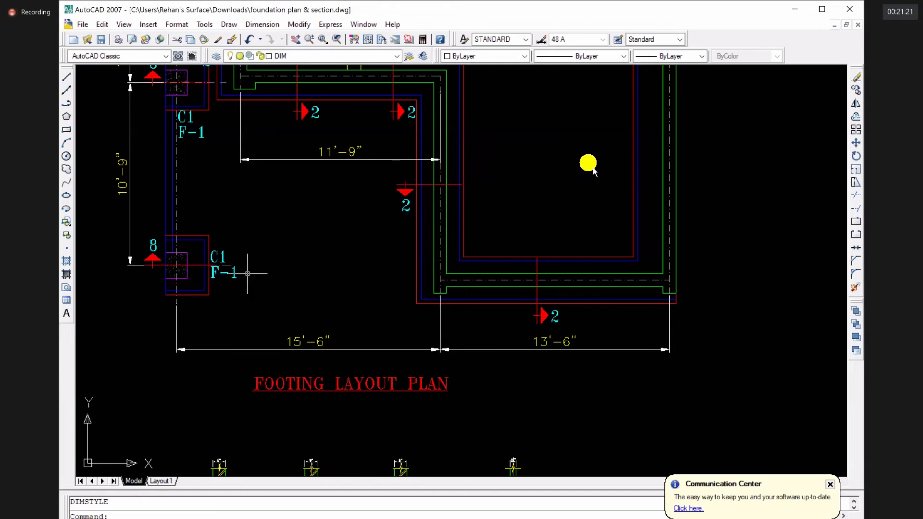
mouse_move(254, 300)
middle_mouse_down()
mouse_move(247, 353)
mouse_move(229, 388)
middle_mouse_up()
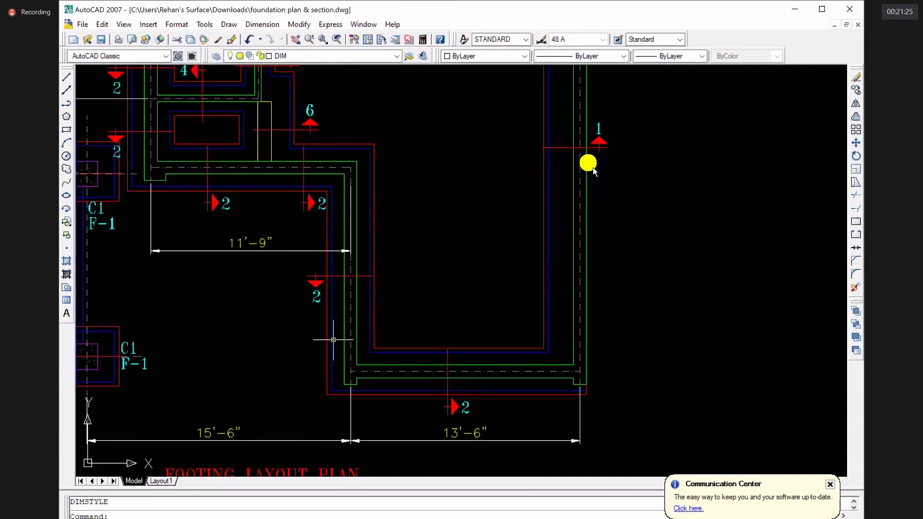
scroll(413, 332, "up", 6)
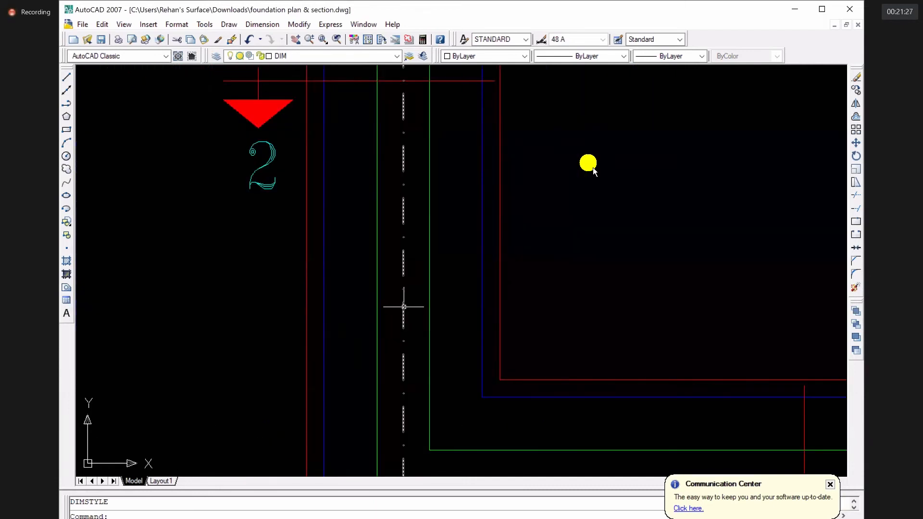
left_click(427, 289)
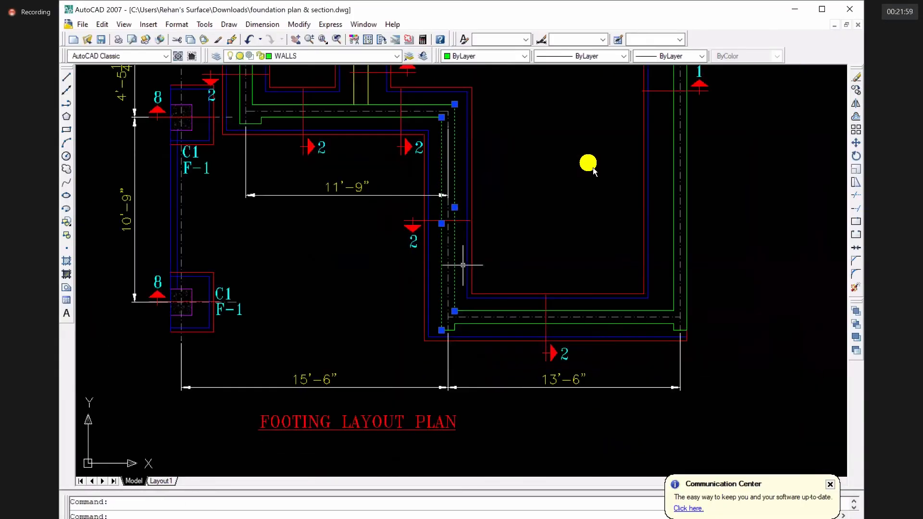
- Select the green lines of the bottom wall above the 13'-6" dimension, clear them, and check the centre lines meeting at its corner
scroll(463, 265, "up", 2)
left_click(474, 329)
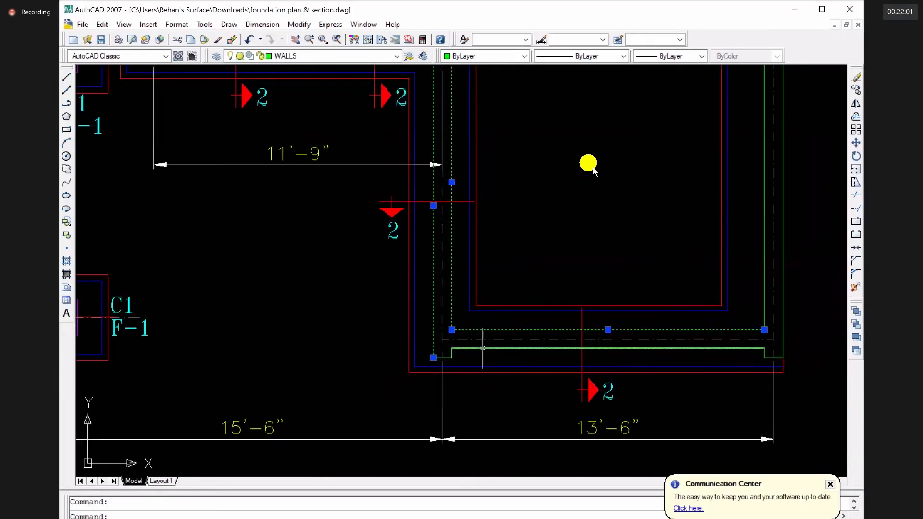
left_click(483, 348)
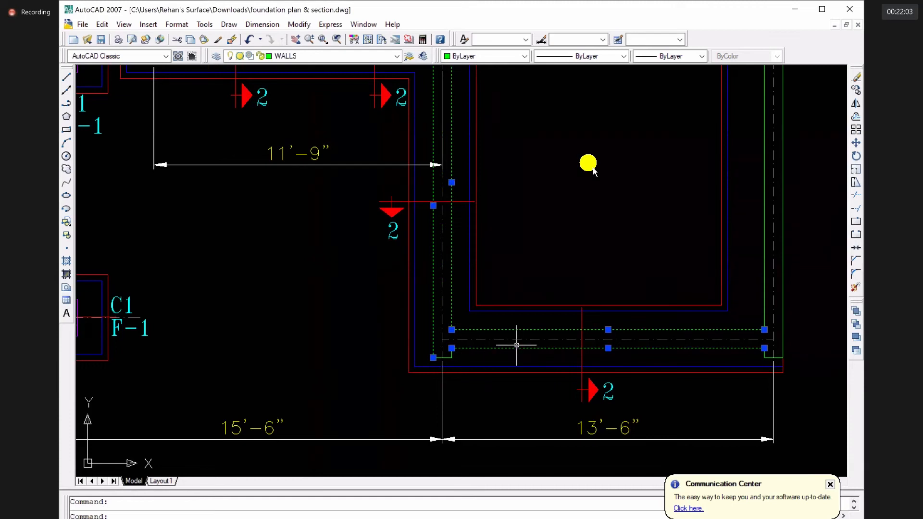
key("Escape")
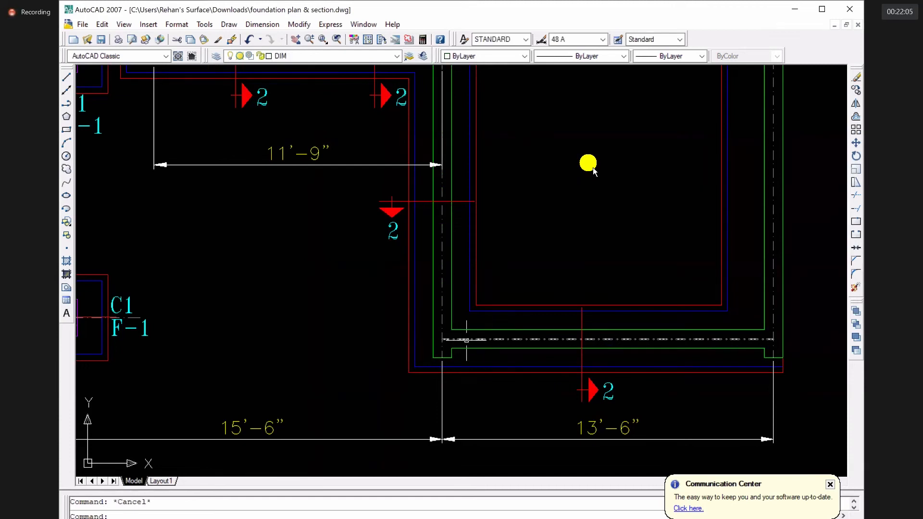
left_click(461, 341)
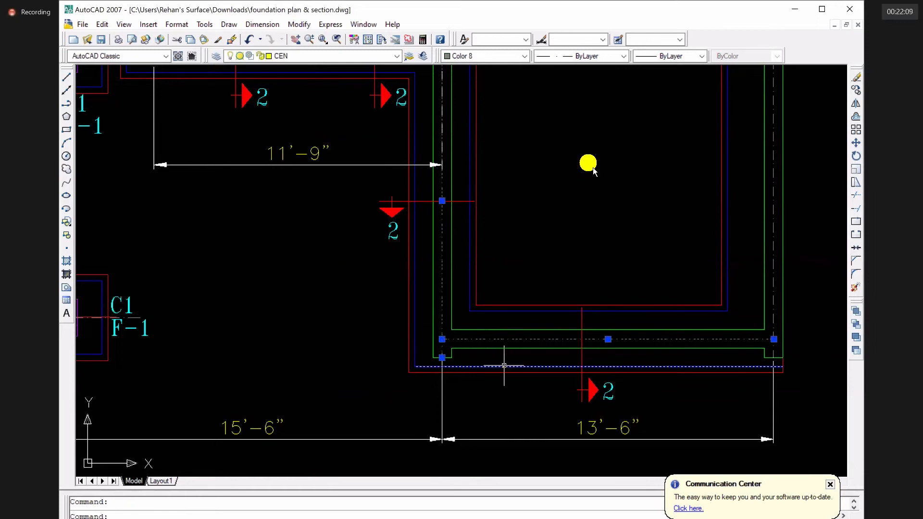
key("Escape")
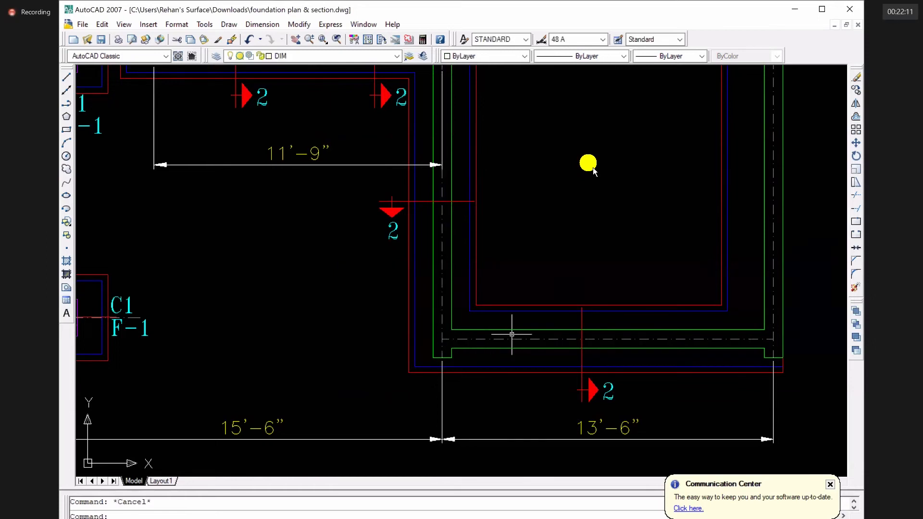
- Select the four blue foundation lines on both sides of the bottom wall and the adjoining vertical wall
left_click(515, 312)
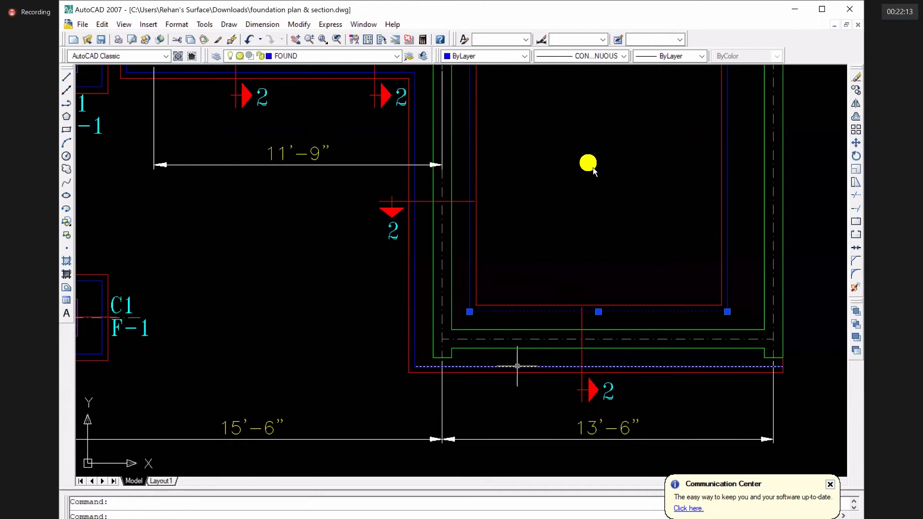
left_click(518, 366)
left_click(470, 284)
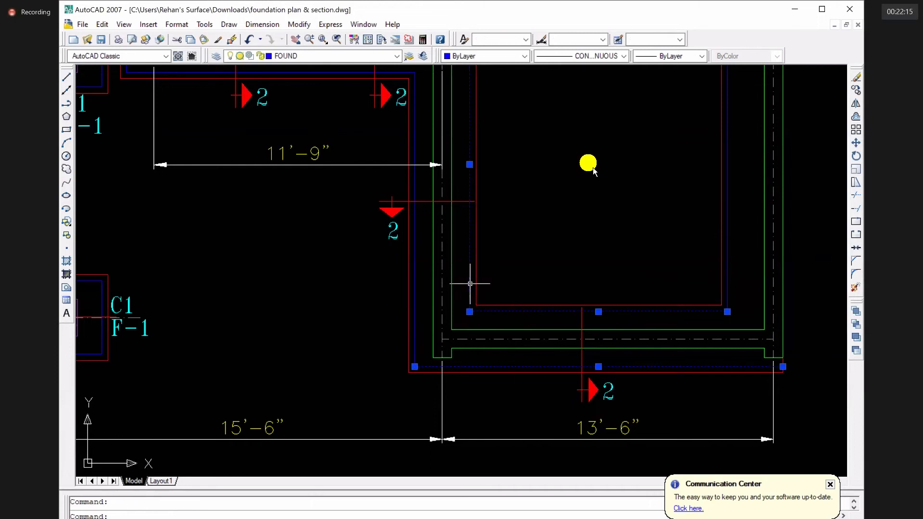
left_click(415, 299)
- Examine the stepped footings in the section drawings and select both vertical edges of Section 3's lowest step
scroll(592, 167, "down", 6)
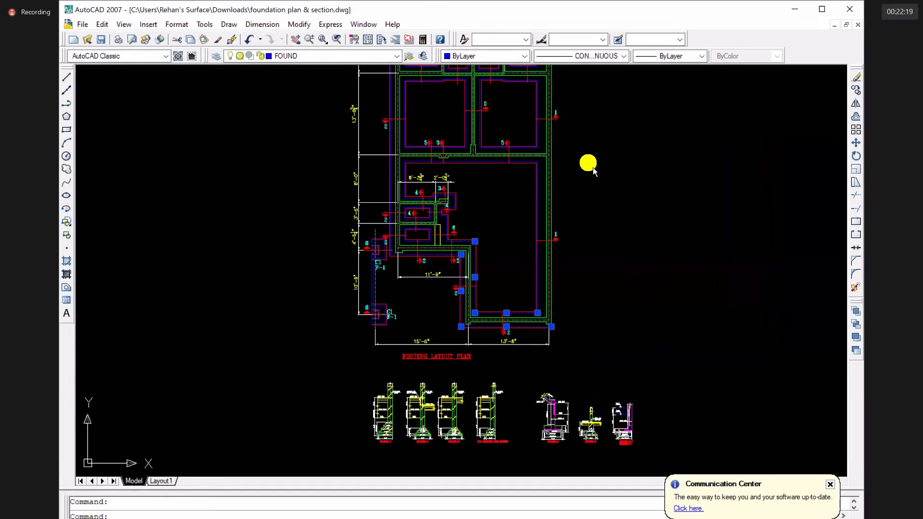
scroll(392, 450, "up", 8)
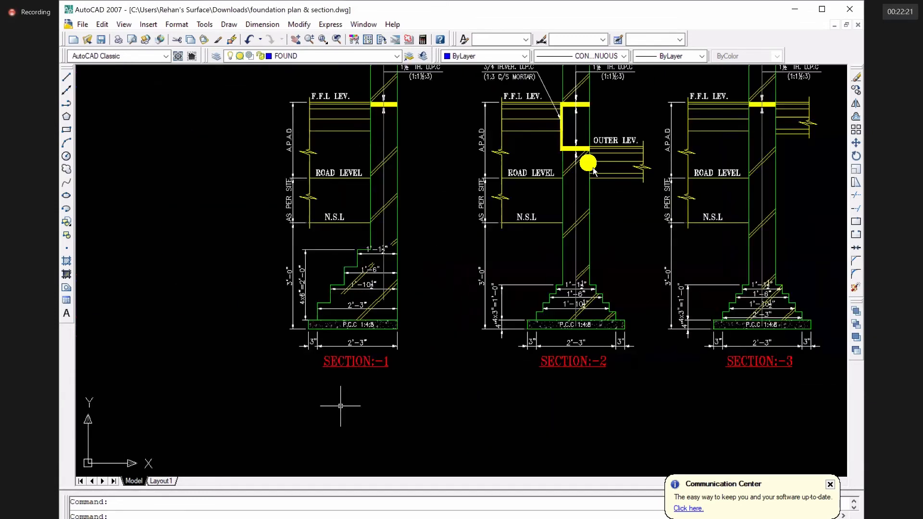
scroll(342, 405, "up", 2)
scroll(294, 278, "up", 2)
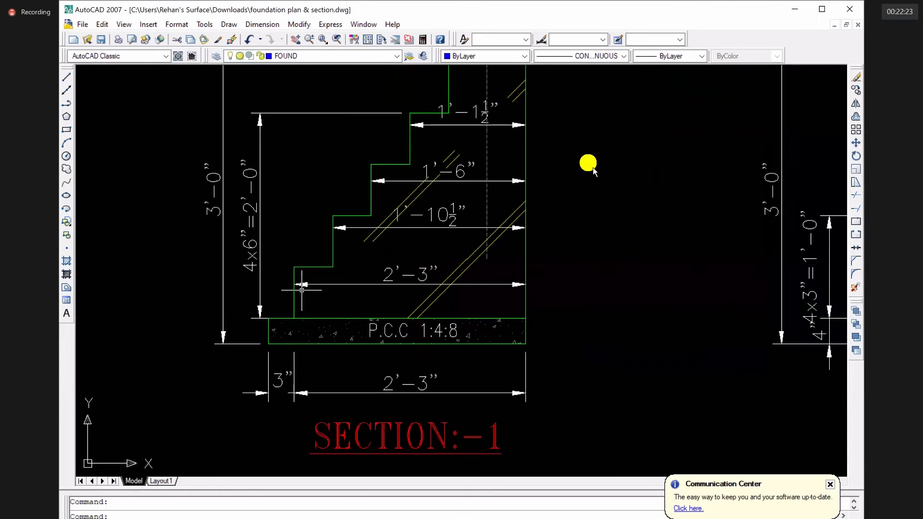
scroll(534, 333, "down", 6)
middle_click_drag(533, 333, 506, 336)
scroll(594, 171, "up", 5)
scroll(593, 170, "up", 2)
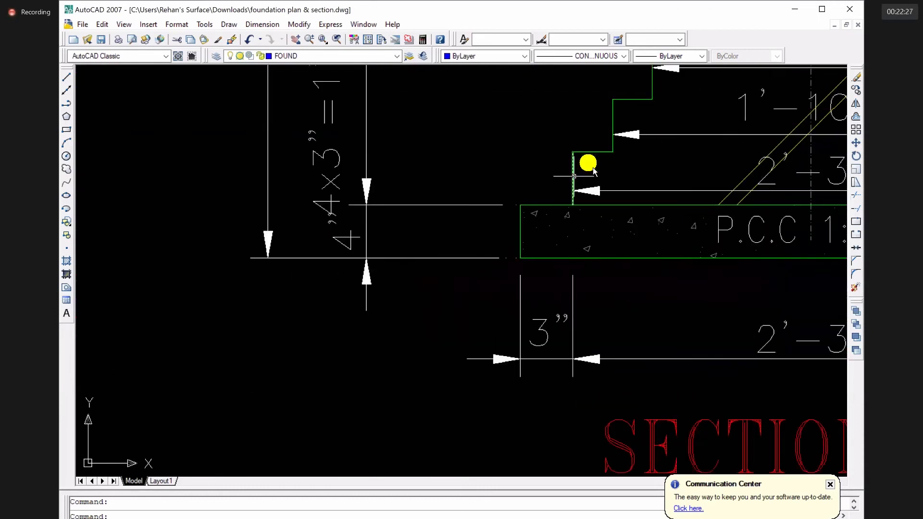
left_click(571, 173)
scroll(593, 171, "down", 3)
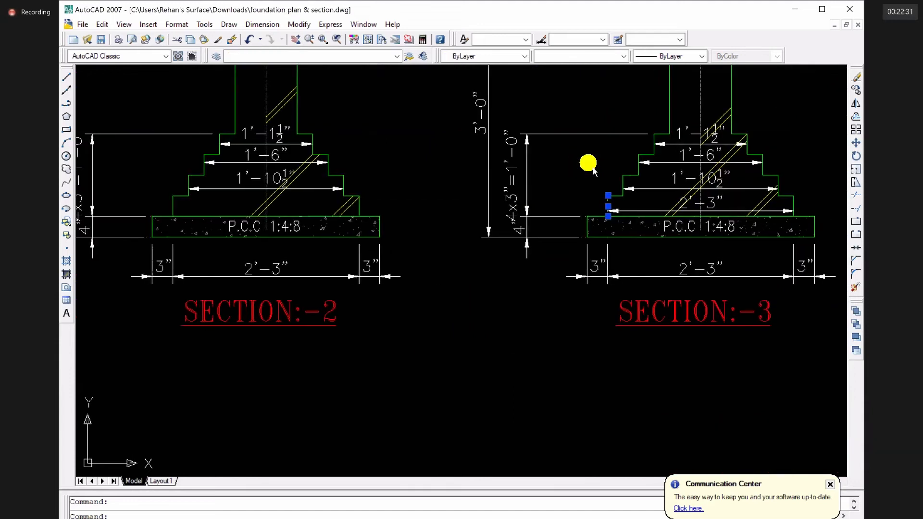
scroll(561, 234, "up", 6)
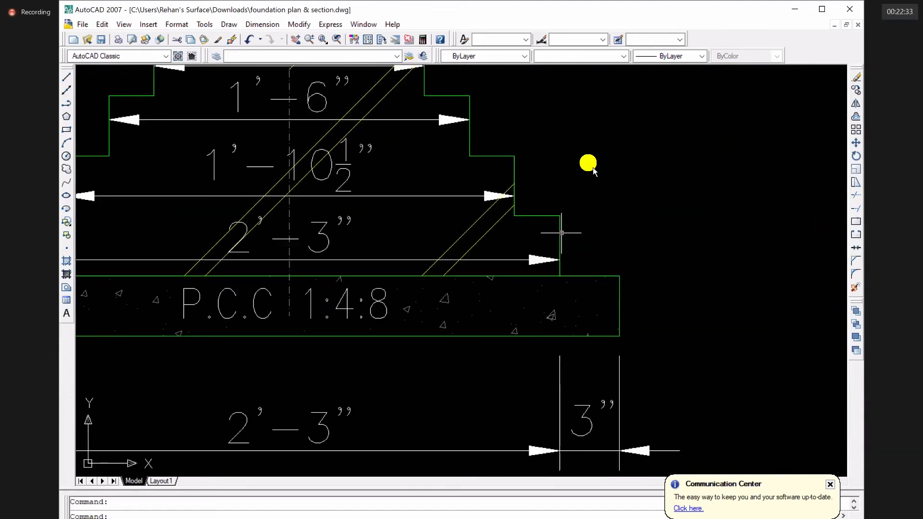
left_click(561, 235)
scroll(548, 265, "down", 3)
scroll(548, 265, "down", 4)
scroll(536, 269, "up", 3)
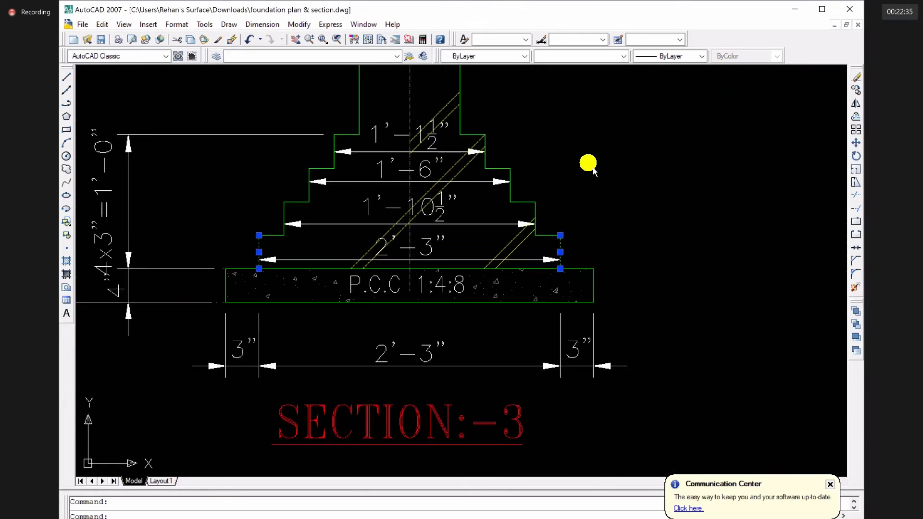
left_click(141, 240)
left_click(111, 206)
key("Delete")
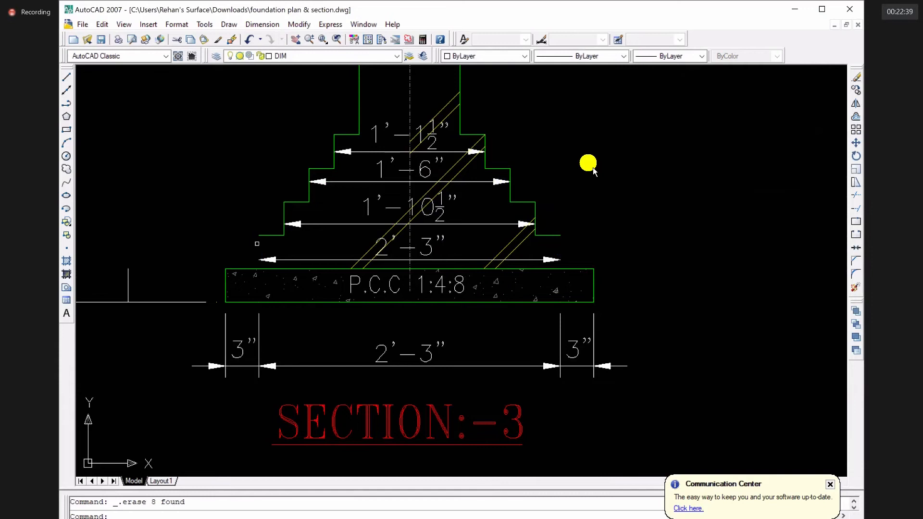
key("ctrl+z")
- Erase the 4x3"=1'-0" height dimension of Section 3 and select both vertical edges of its lowest step
left_click(127, 192)
key("Delete")
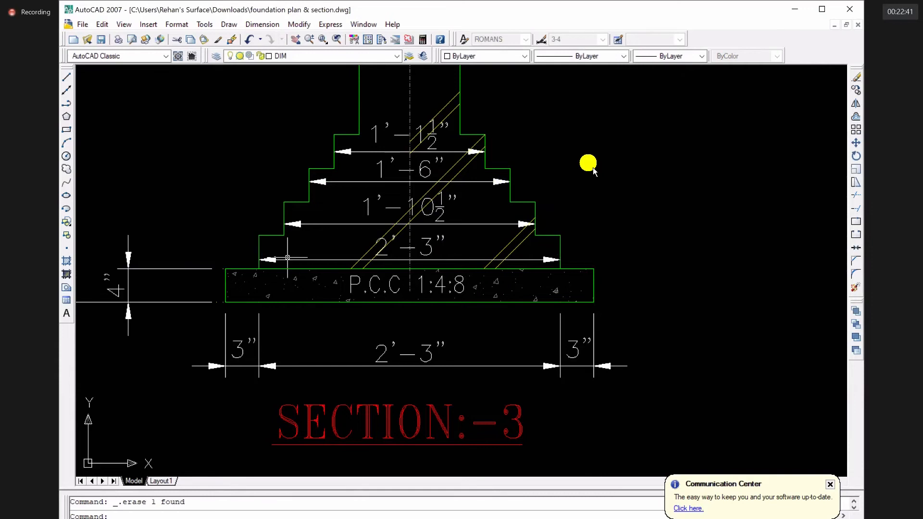
left_click(260, 250)
left_click(263, 259)
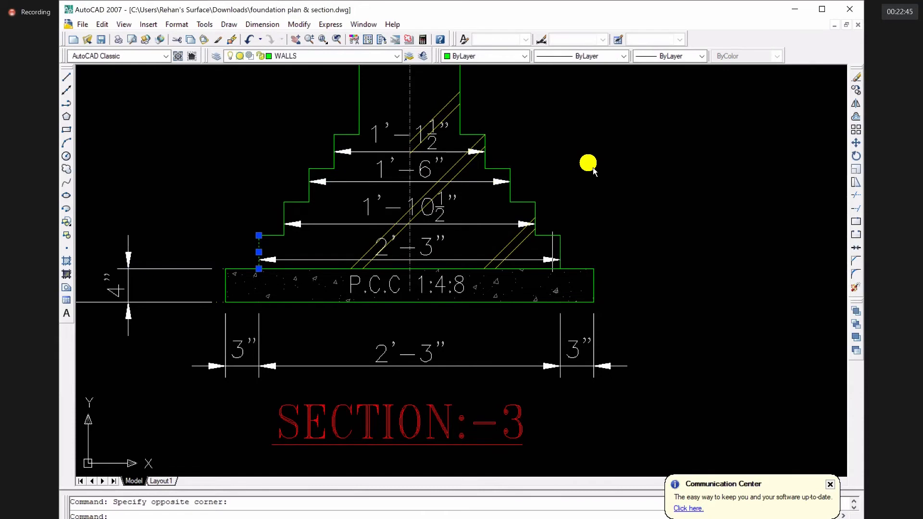
left_click(560, 252)
- Select both green wall faces of Section 3 to compare them with the 9" wall thickness, and clear the selection
scroll(594, 168, "down", 3)
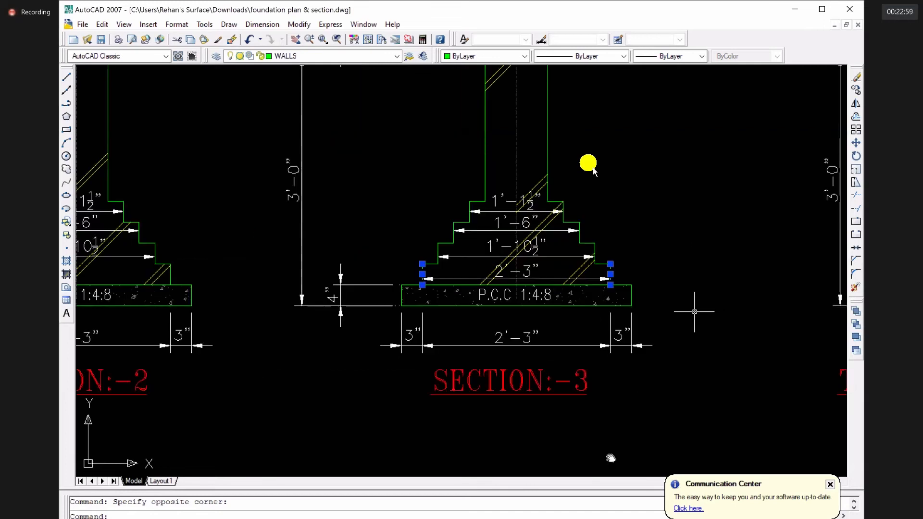
scroll(594, 169, "down", 2)
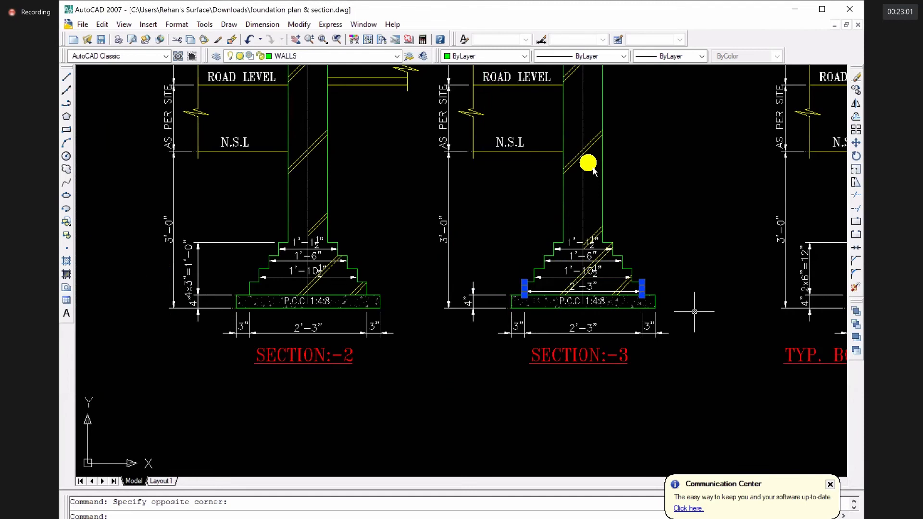
middle_click_drag(678, 144, 590, 384)
scroll(485, 132, "up", 3)
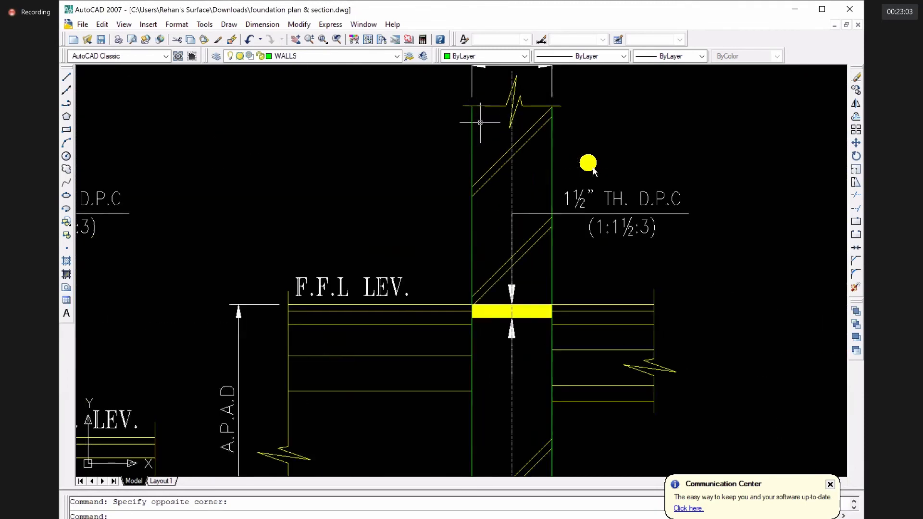
left_click(473, 128)
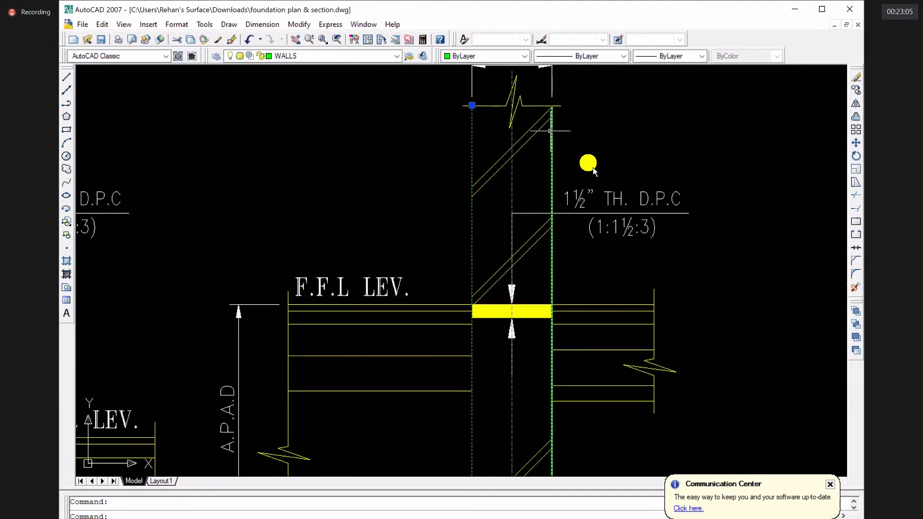
left_click(551, 131)
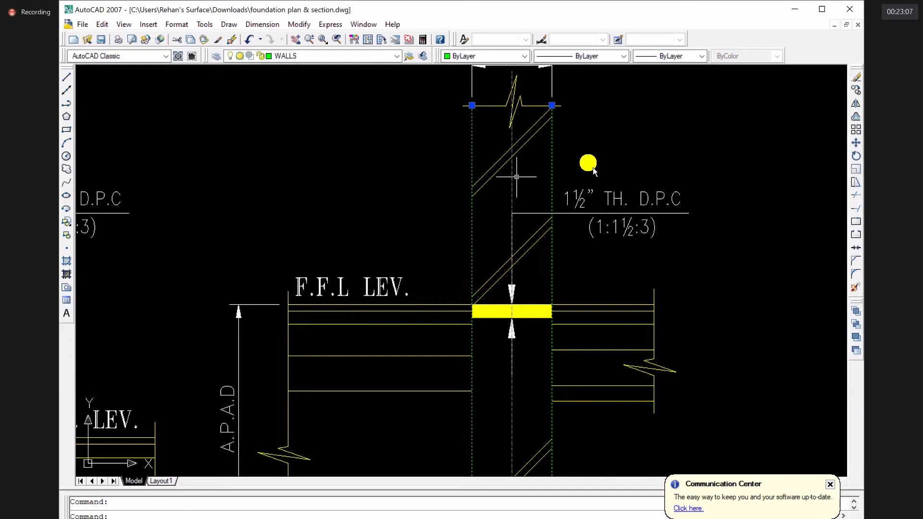
scroll(516, 177, "down", 2)
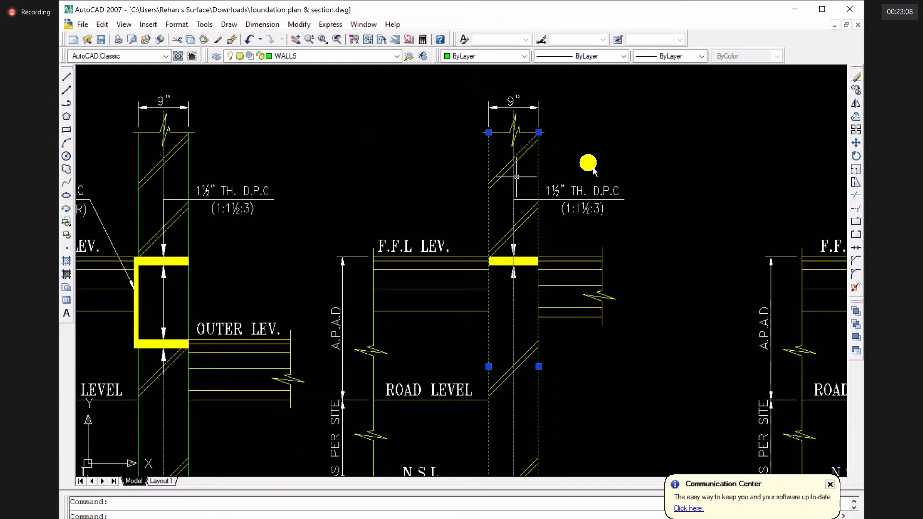
scroll(512, 116, "up", 3)
key("Escape")
- Select Section 3's centre line, trace it down past the D.P.C. layer, and clear the selection
left_click(512, 114)
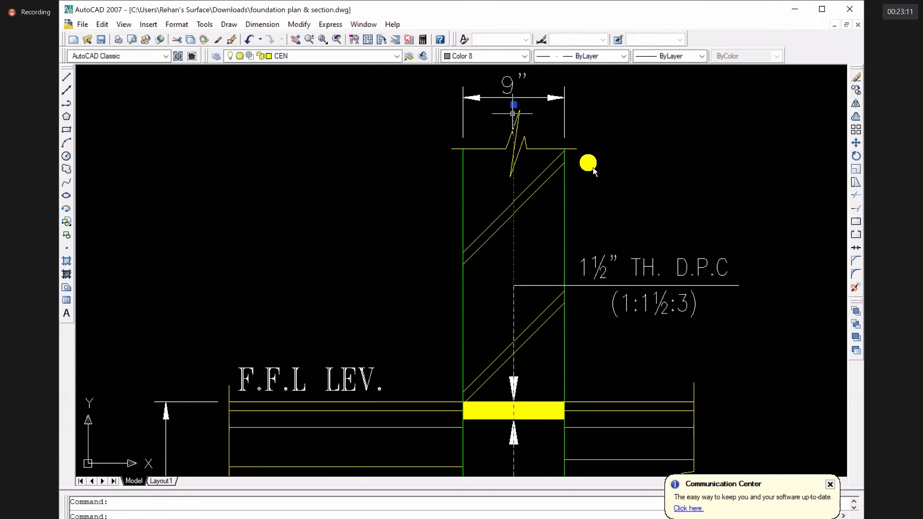
scroll(525, 342, "down", 2)
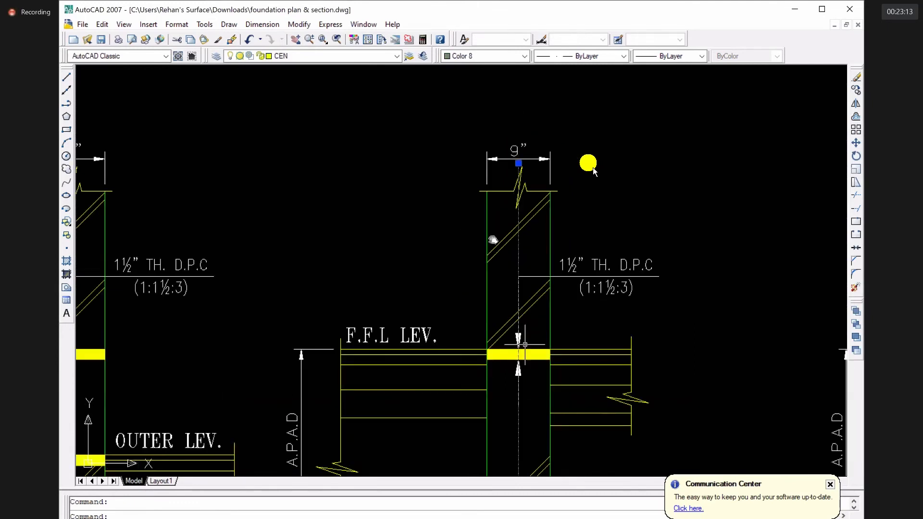
mouse_move(525, 345)
middle_mouse_down()
mouse_move(502, 302)
mouse_move(494, 240)
middle_mouse_up()
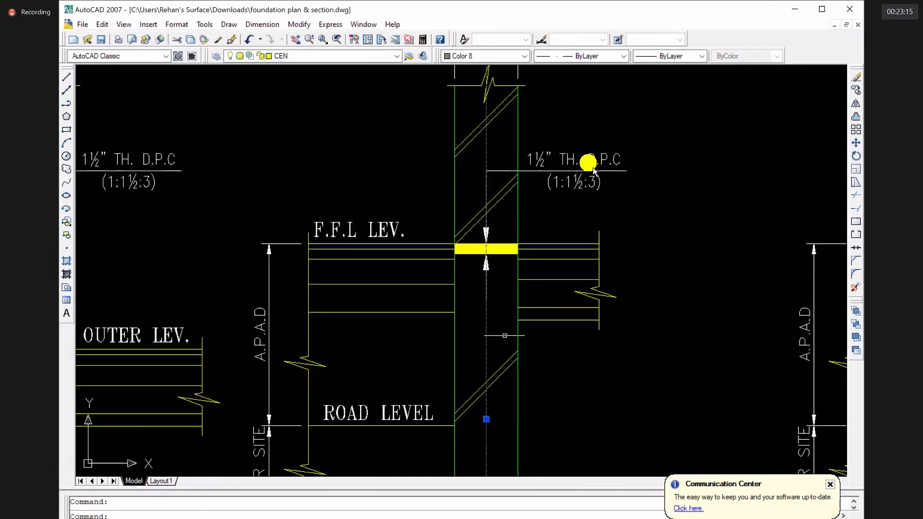
key("Escape")
- Inspect the 2'-3" wide bottom step of Section 3 by selecting its vertical edges, and clear the selection
scroll(513, 391, "down", 2)
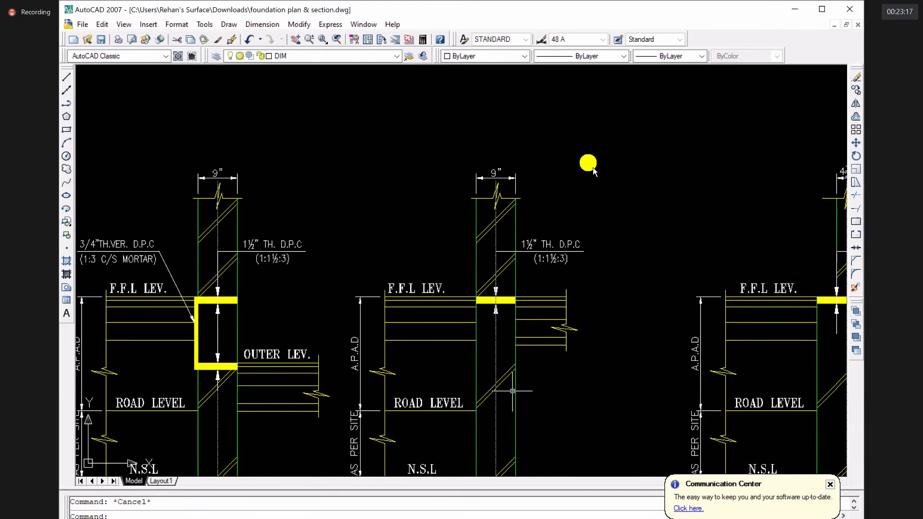
middle_click_drag(557, 437, 564, 115)
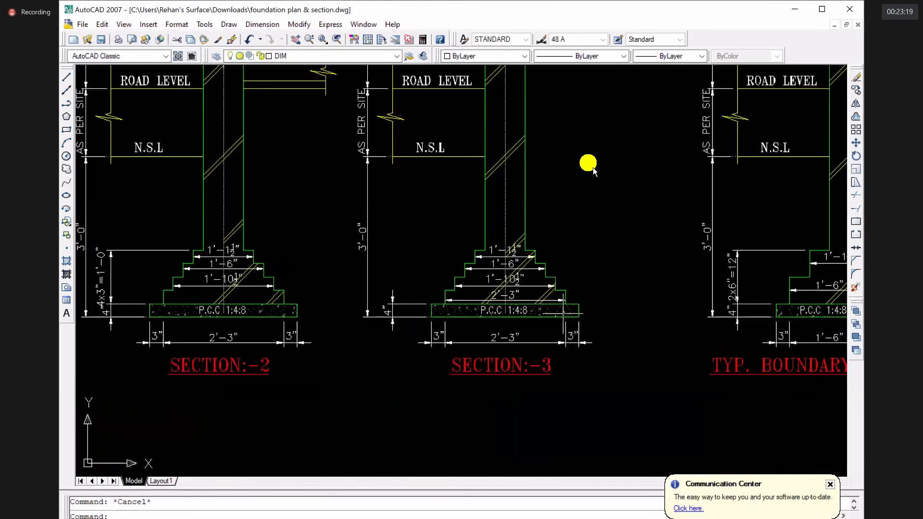
scroll(557, 278, "up", 5)
left_click(577, 357)
scroll(574, 358, "down", 2)
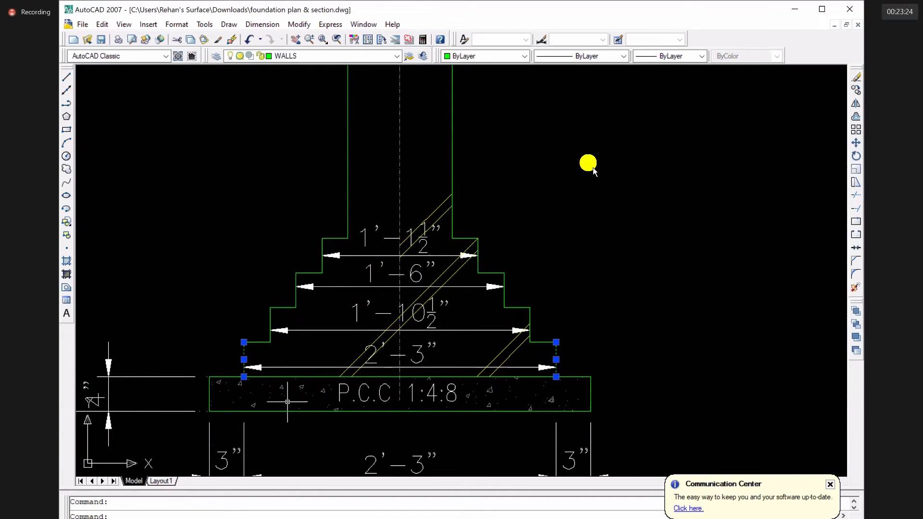
scroll(397, 441, "up", 2)
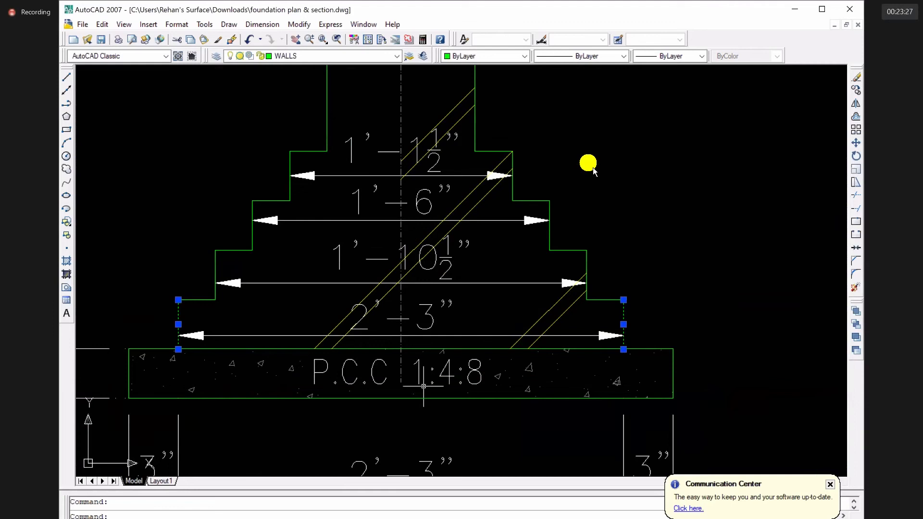
key("Escape")
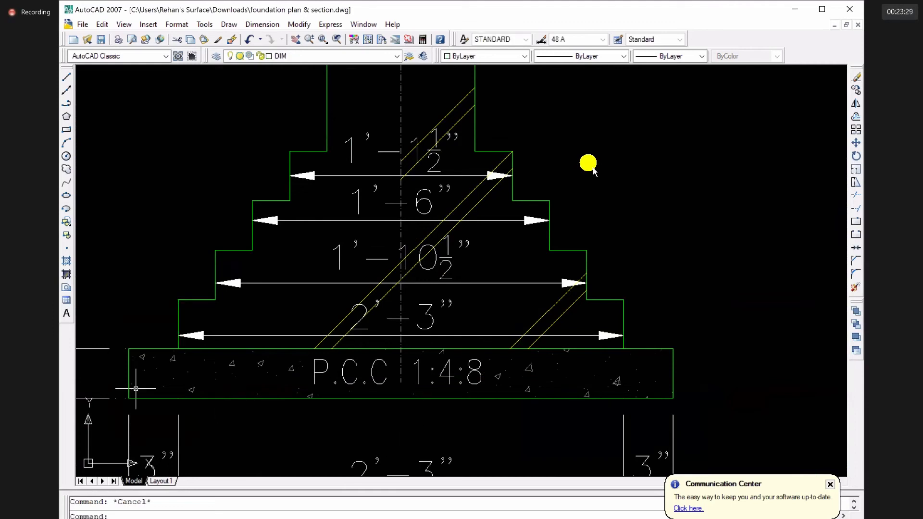
- Select both end edges of Section 3's P.C.C 1:4:8 bed and return to the footing layout plan
left_click(130, 382)
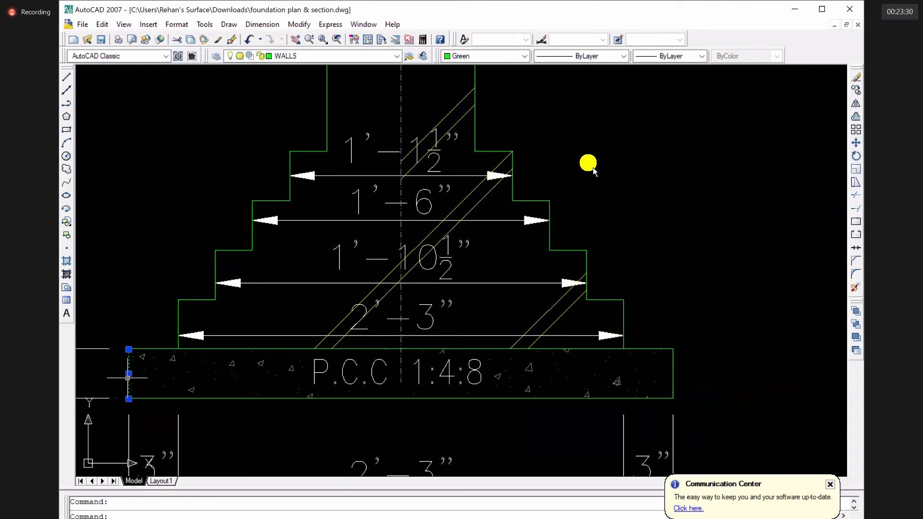
left_click(673, 375)
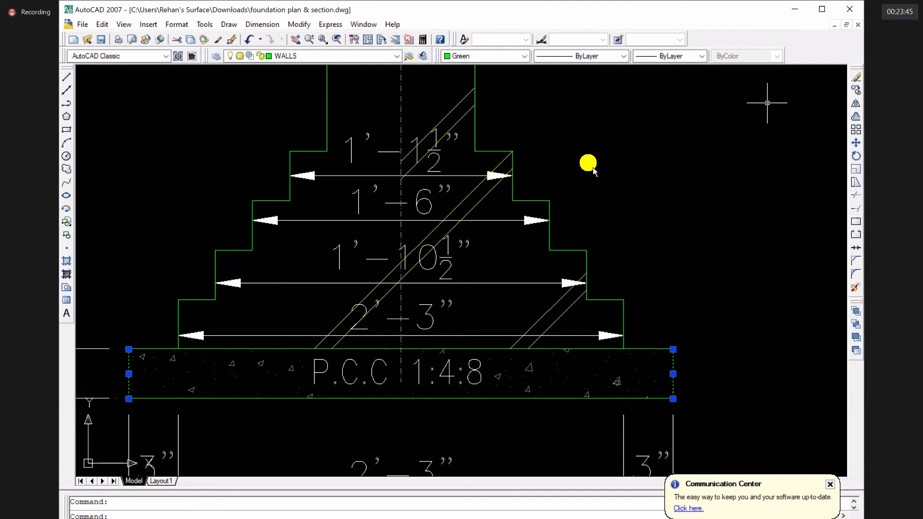
scroll(613, 158, "down", 2)
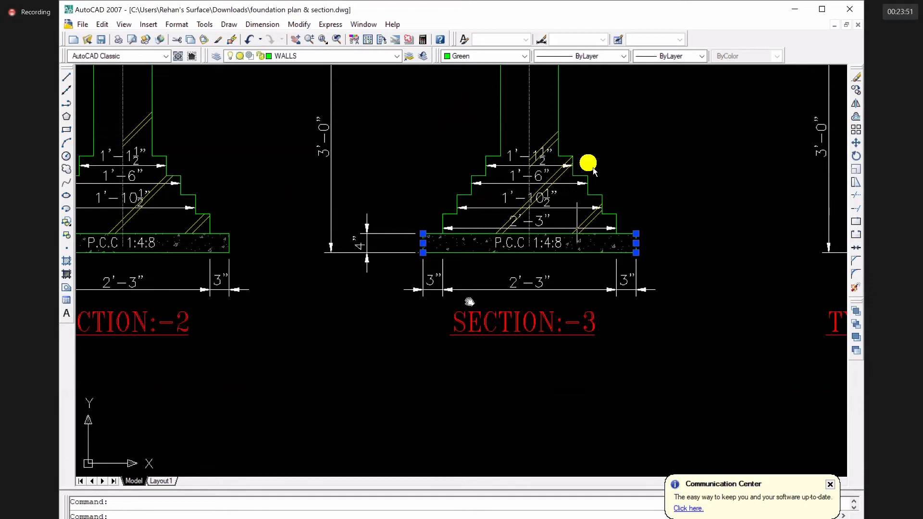
scroll(454, 375, "down", 3)
scroll(593, 169, "up", 2)
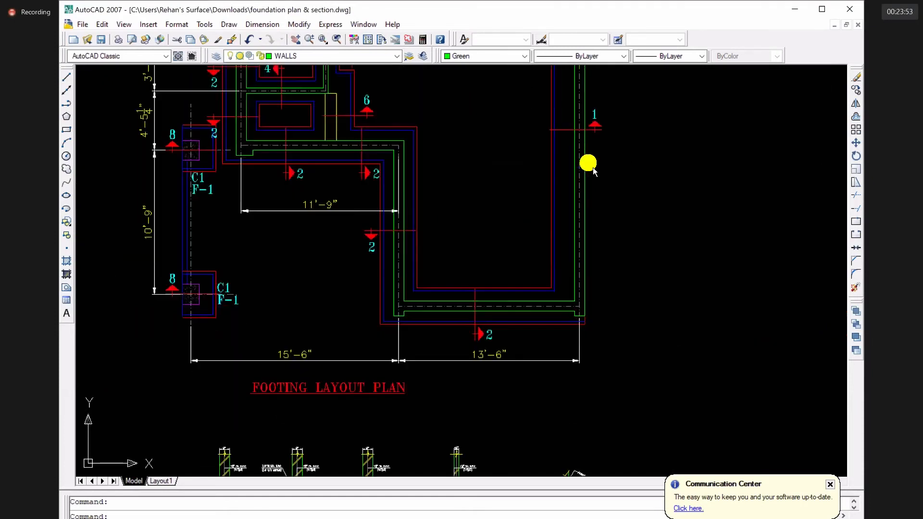
- Select the centre line and both green wall lines of the 13'-6" wall at the plan's lower edge
scroll(593, 170, "up", 4)
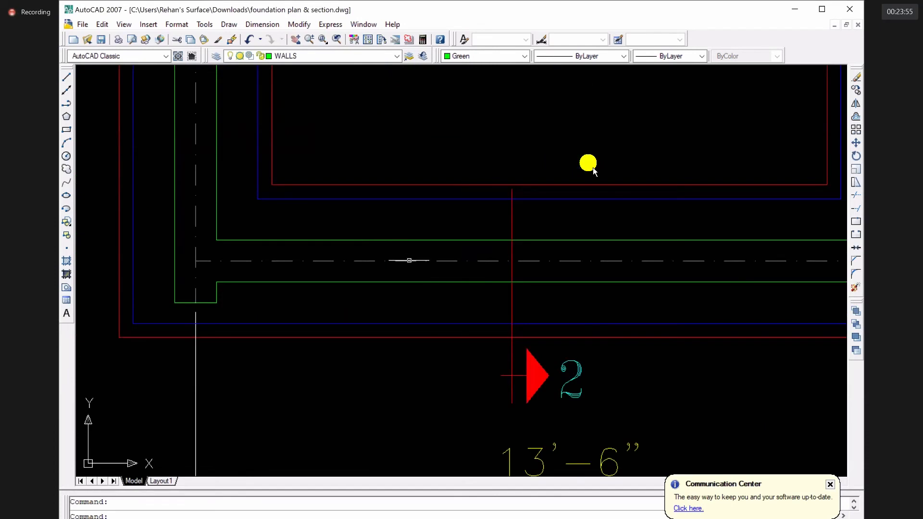
left_click(409, 260)
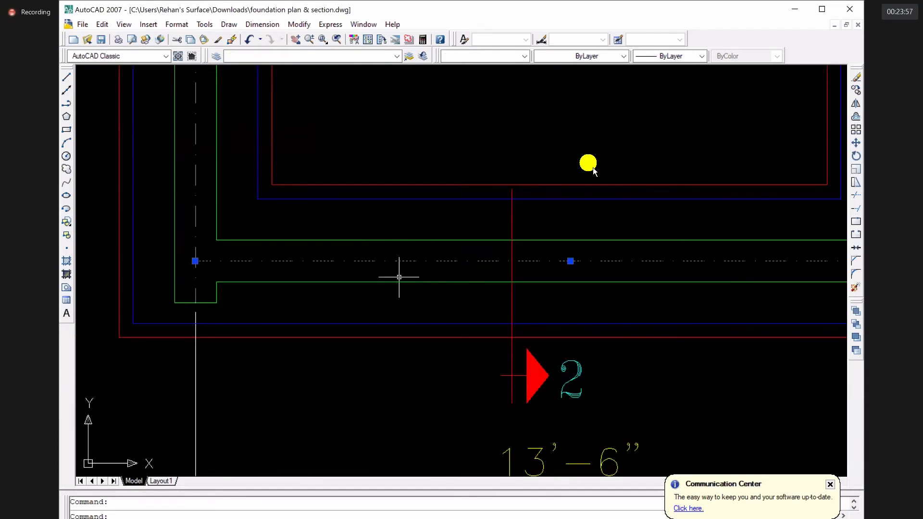
left_click(399, 282)
left_click(394, 240)
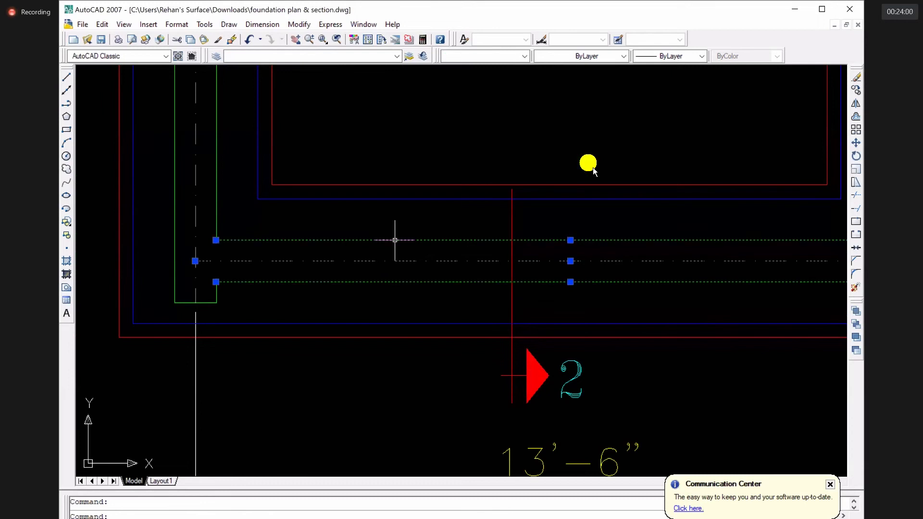
- Add the blue and red foundation lines on both sides of the 13'-6" wall to the selection
left_click(401, 200)
left_click(408, 329)
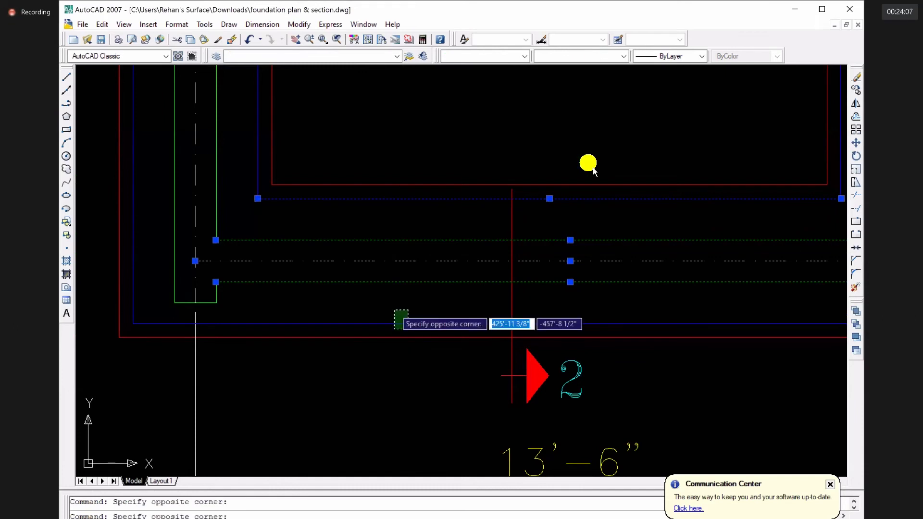
left_click(390, 302)
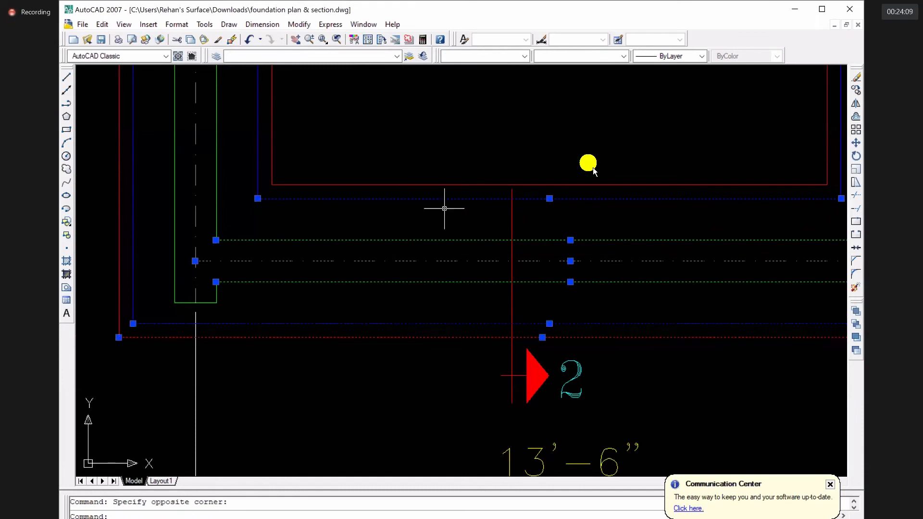
left_click(424, 184)
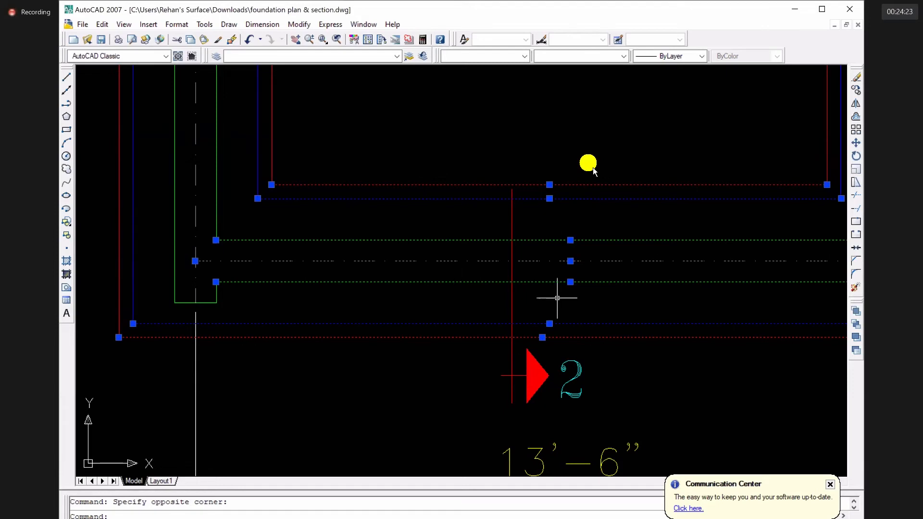
- Compare the selected wall and foundation lines with the footing sections below the plan, return to section mark 2, and clear the selection
scroll(558, 298, "down", 2)
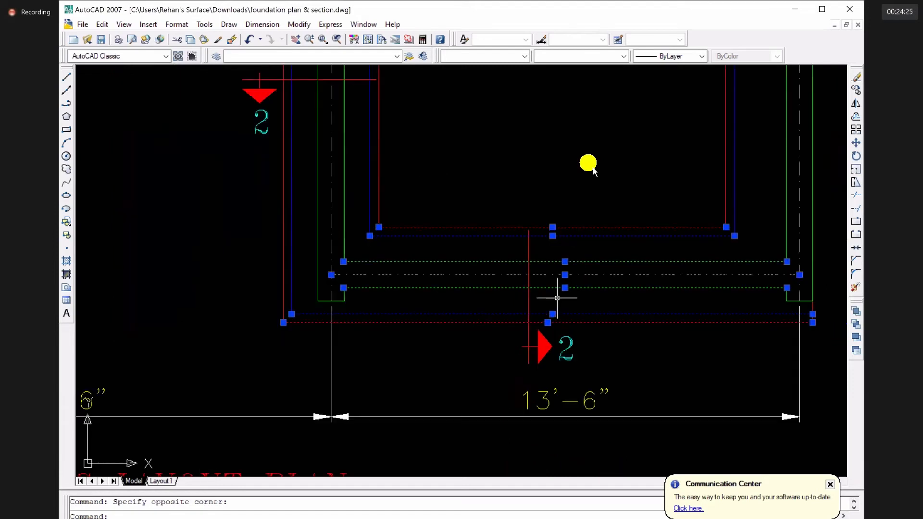
scroll(557, 298, "down", 6)
scroll(546, 147, "down", 2)
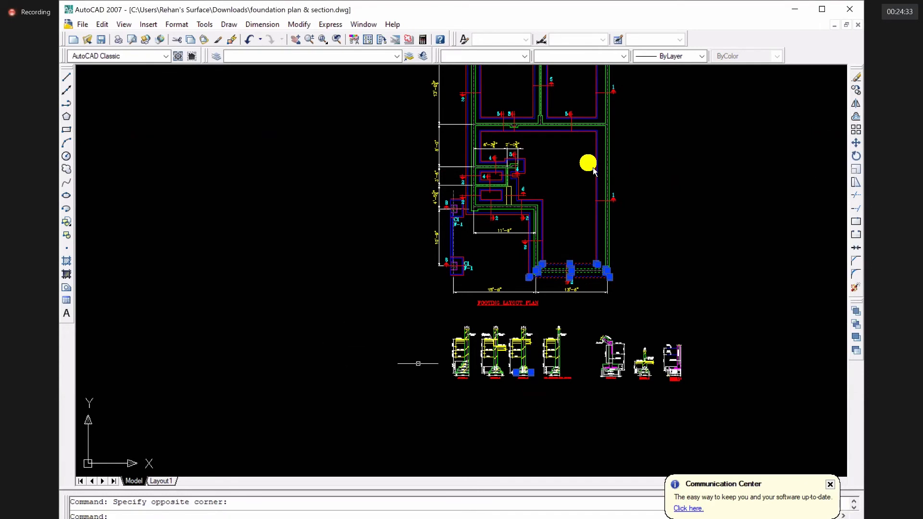
scroll(529, 376, "up", 2)
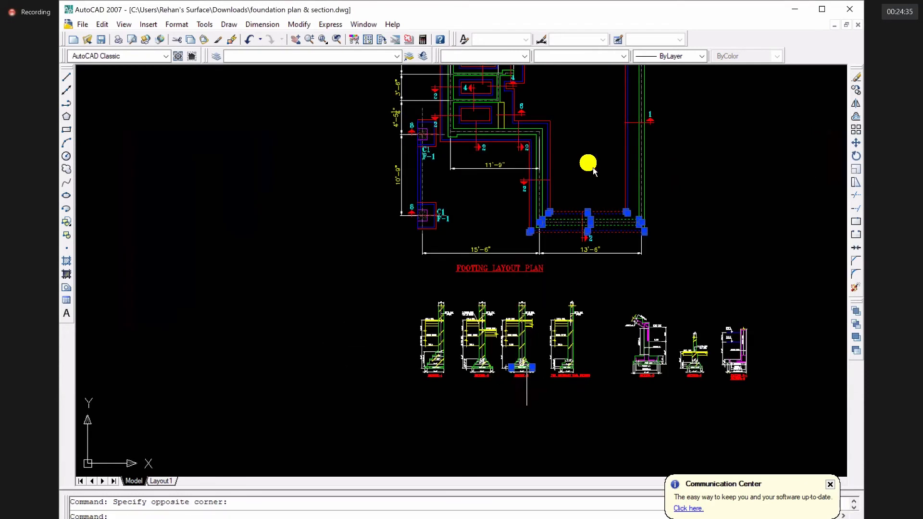
scroll(527, 380, "up", 3)
scroll(509, 380, "down", 5)
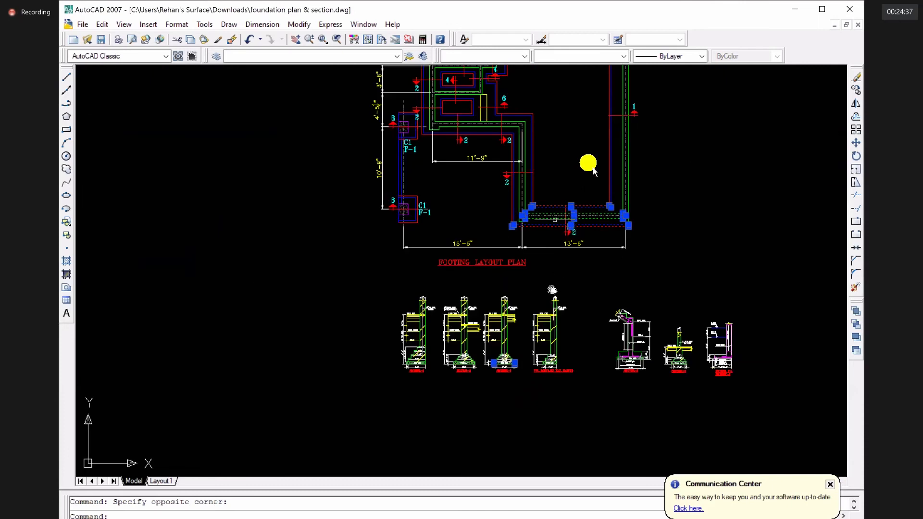
scroll(573, 211, "up", 3)
middle_click_drag(593, 168, 475, 308)
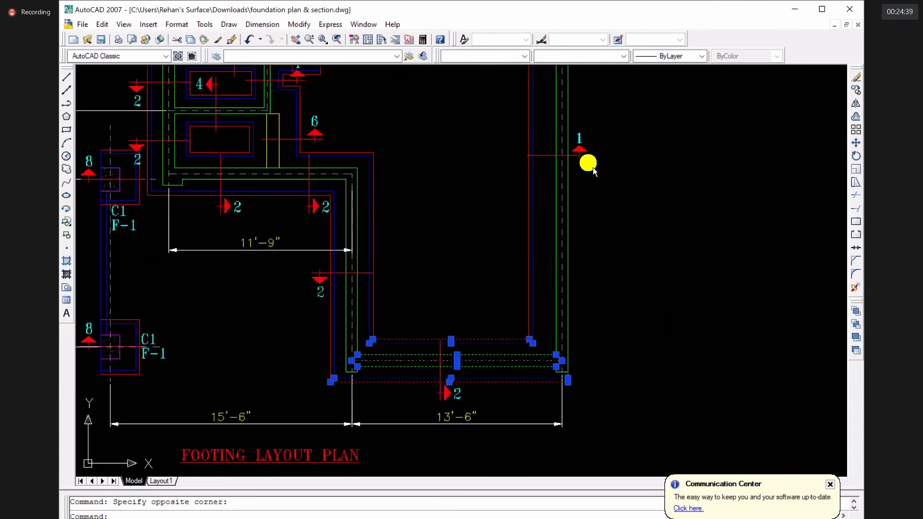
scroll(438, 383, "up", 4)
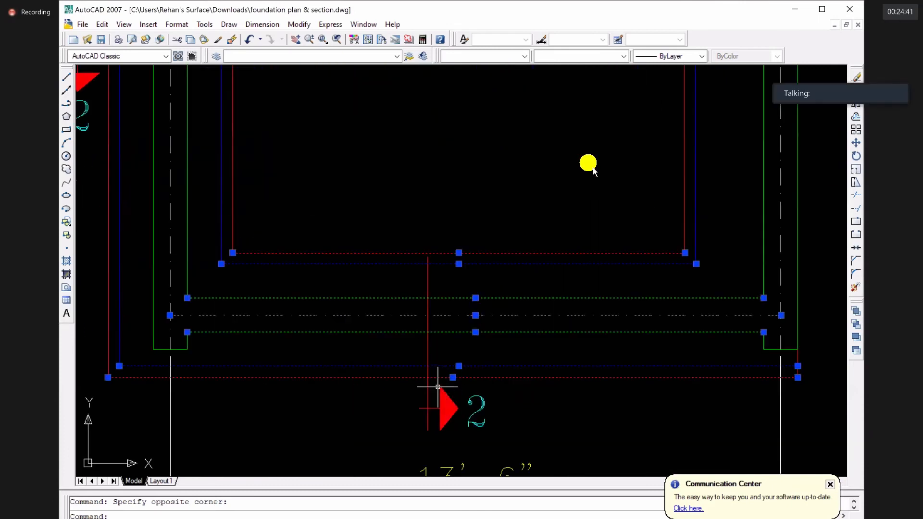
key("Escape")
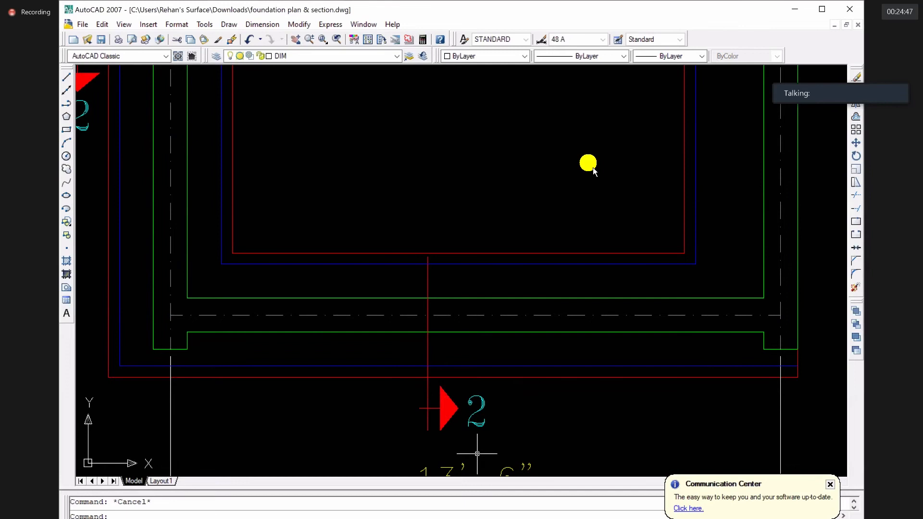
scroll(594, 171, "down", 5)
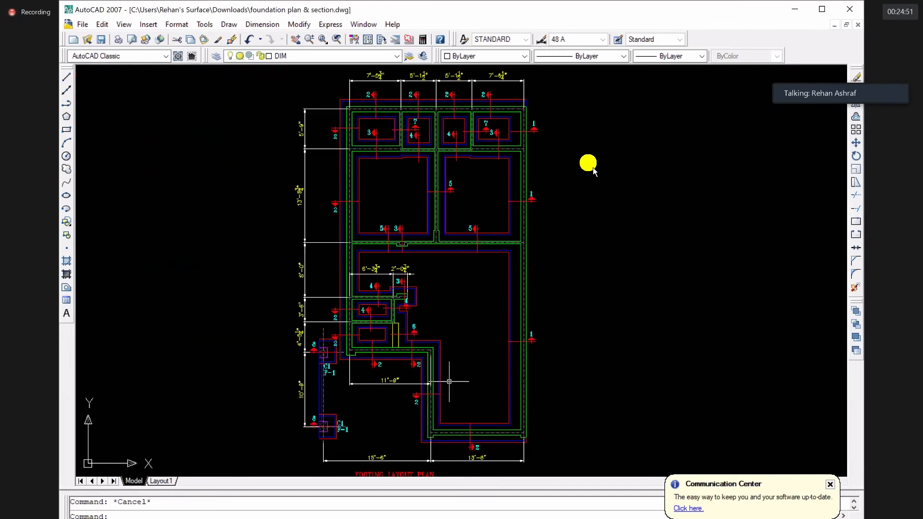
scroll(473, 331, "down", 2)
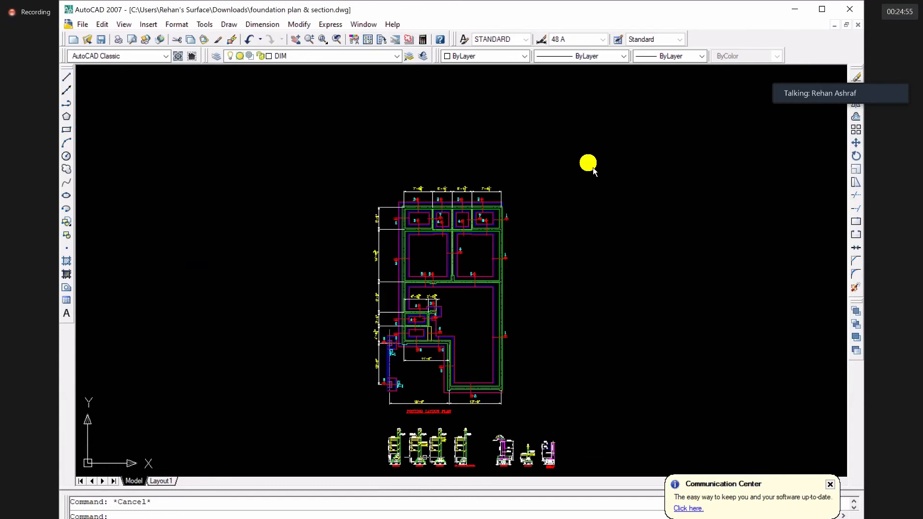
scroll(594, 168, "up", 3)
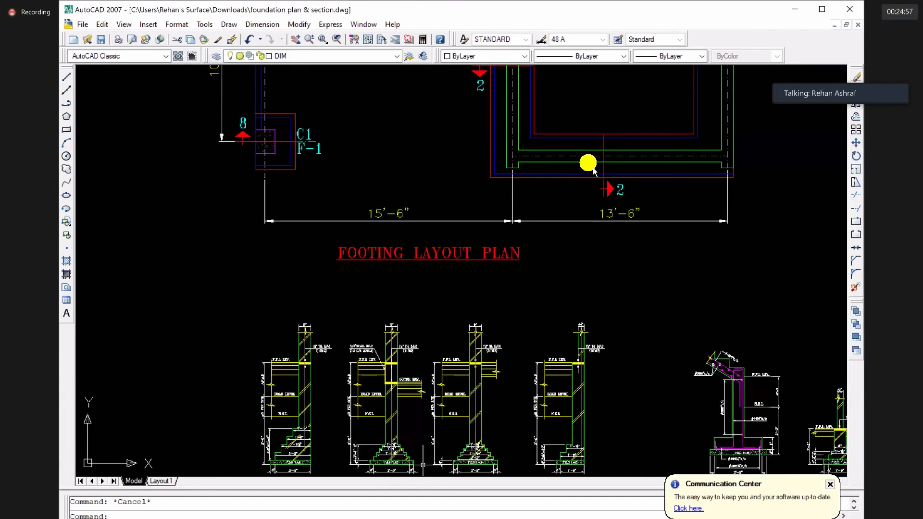
scroll(423, 465, "up", 3)
scroll(467, 365, "up", 2)
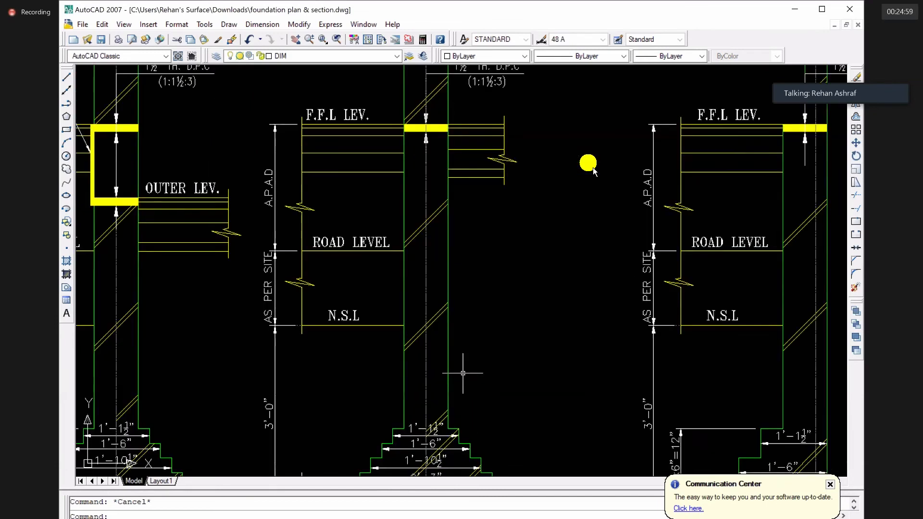
scroll(463, 373, "down", 2)
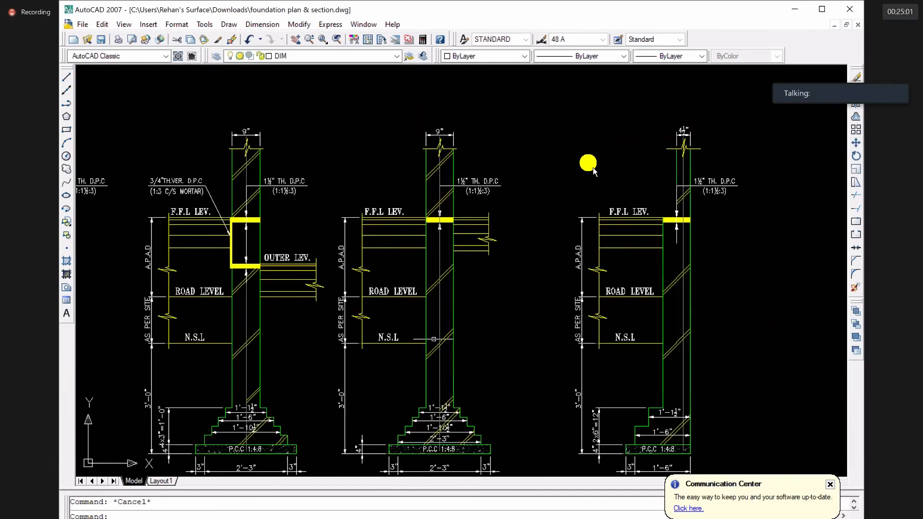
left_click(321, 109)
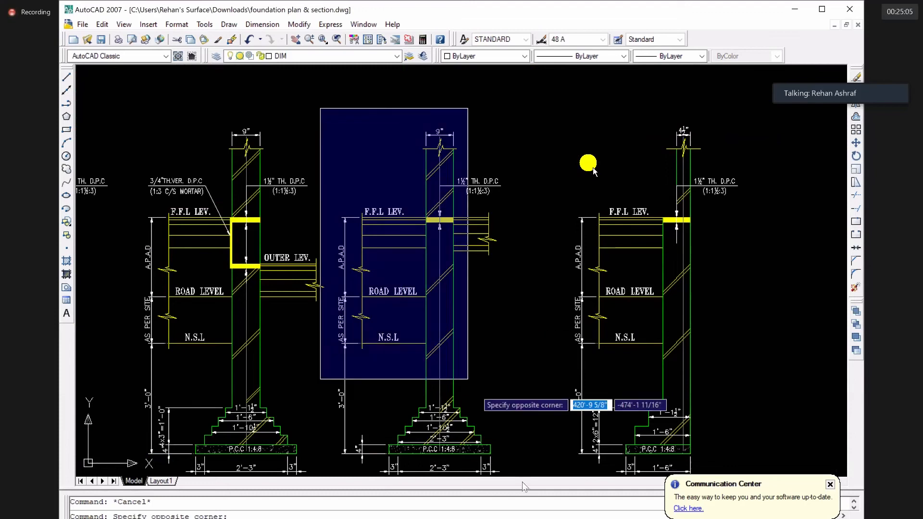
middle_click_drag(514, 454, 514, 422)
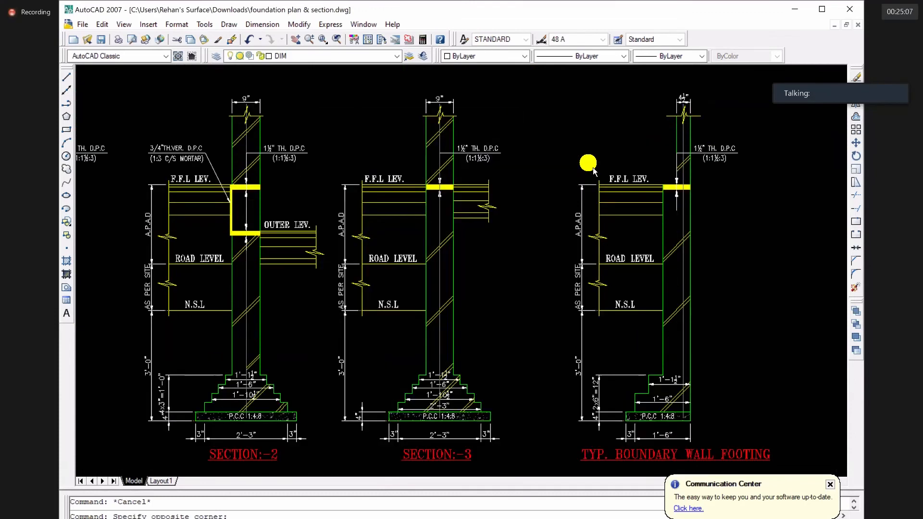
scroll(593, 171, "down", 2)
left_click(530, 406)
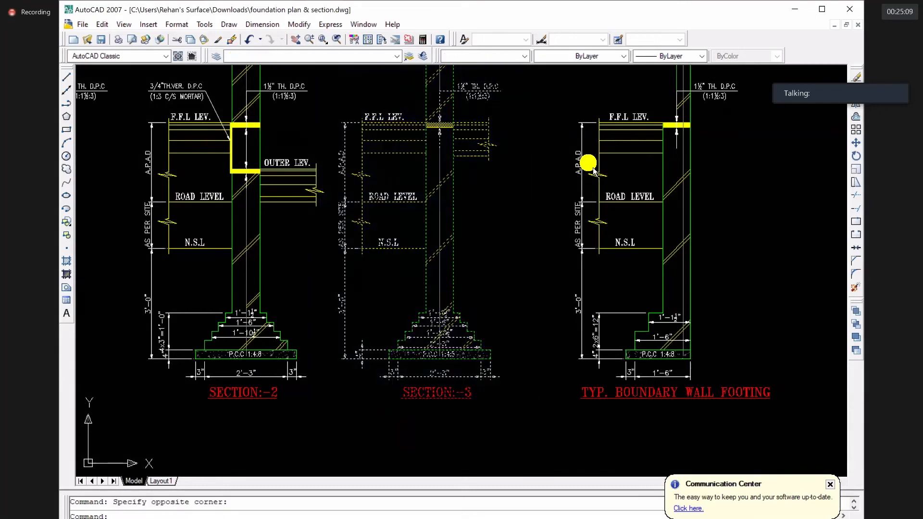
key("ctrl+x")
scroll(593, 171, "down", 4)
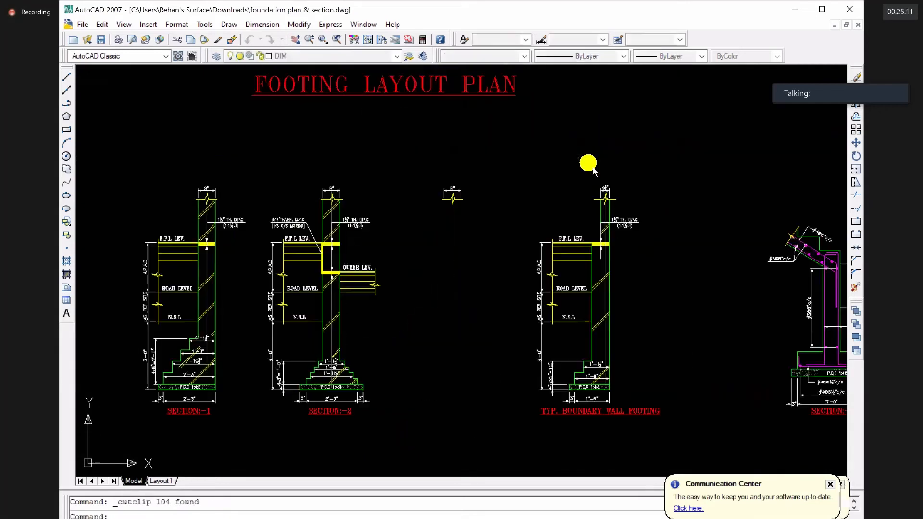
scroll(593, 171, "down", 3)
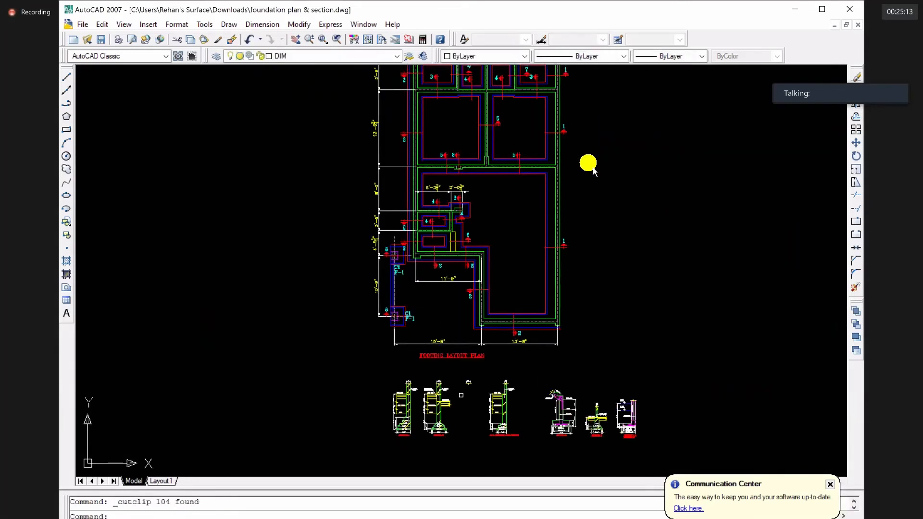
key("ctrl+z")
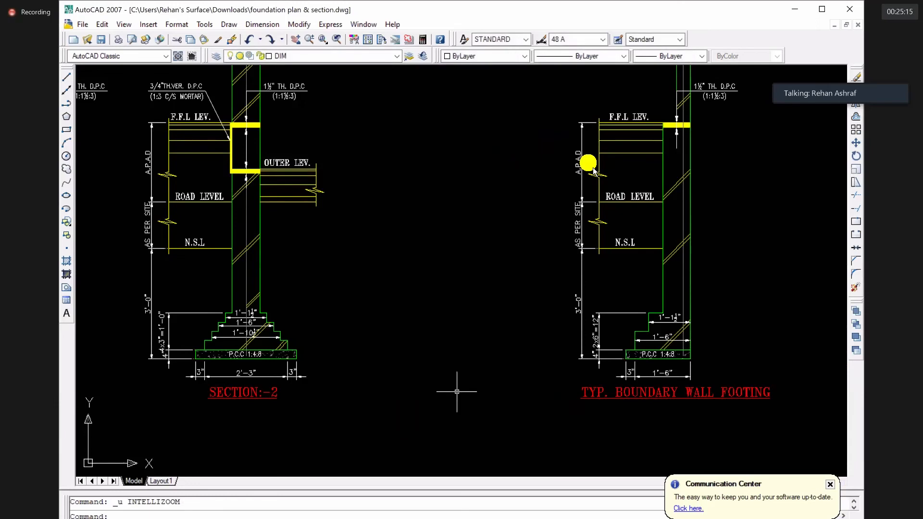
key("ctrl+z")
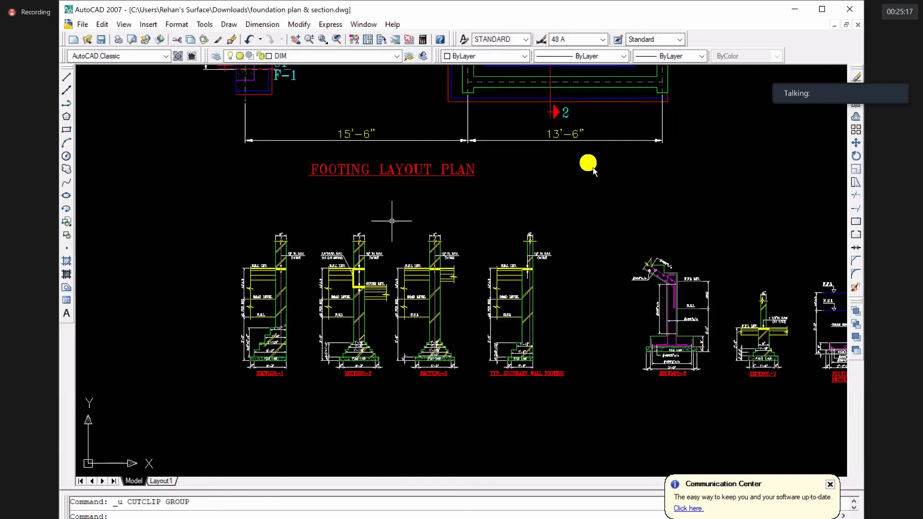
- Copy the complete Section 3 footing detail and paste it into the empty space beside the footing layout plan
left_click(391, 221)
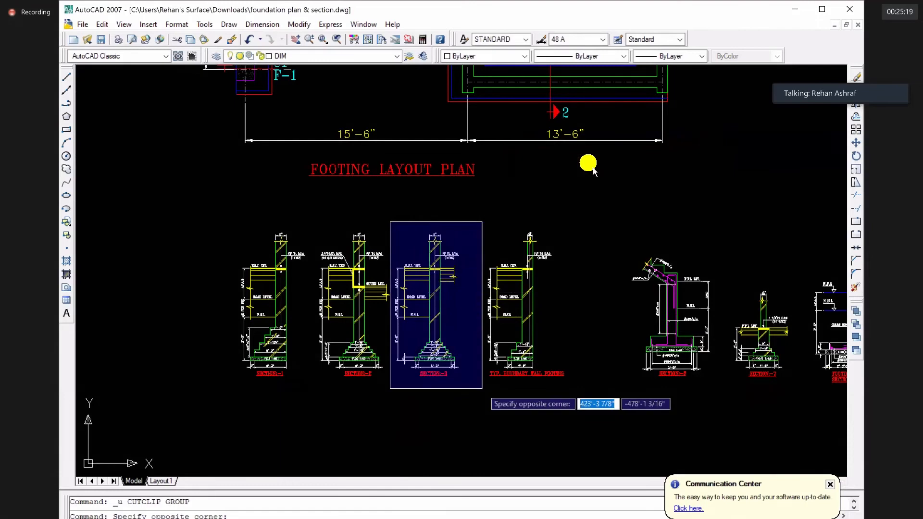
left_click(468, 395)
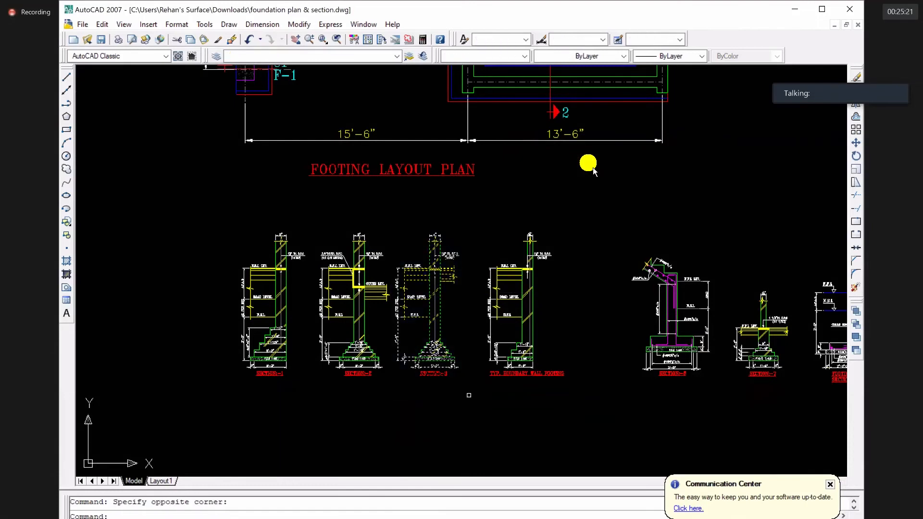
key("ctrl+c")
scroll(443, 396, "down", 3)
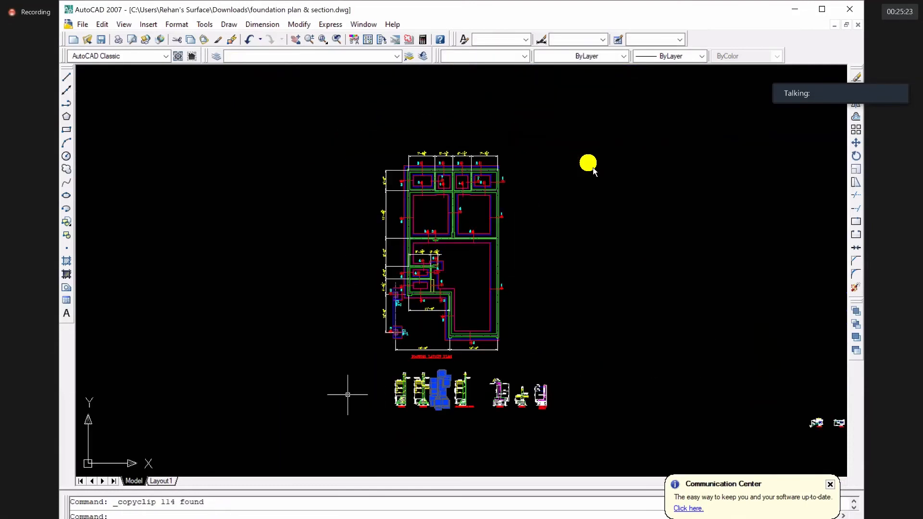
key("ctrl+v")
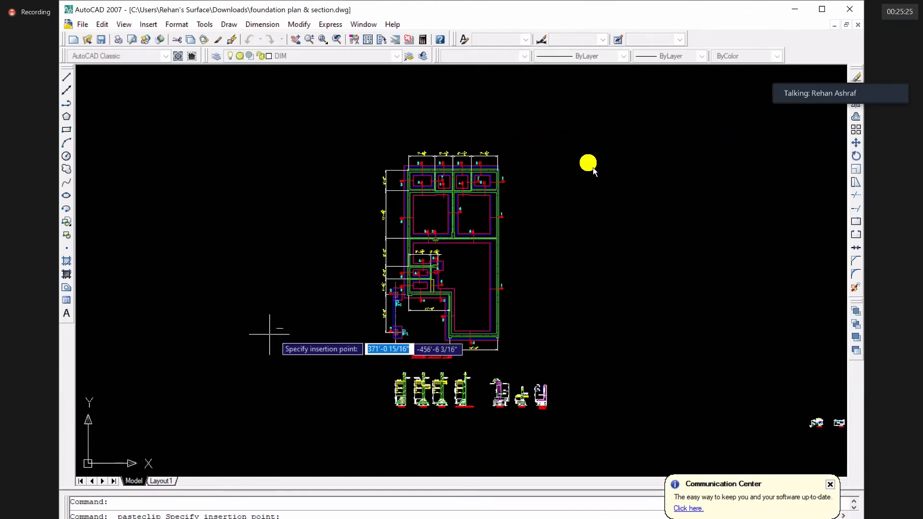
left_click(270, 334)
- Examine the pasted Section 3 detail, including its D.P.C. layer, the F.F.L., road and N.S.L. levels, and the stepped footing
scroll(277, 333, "up", 8)
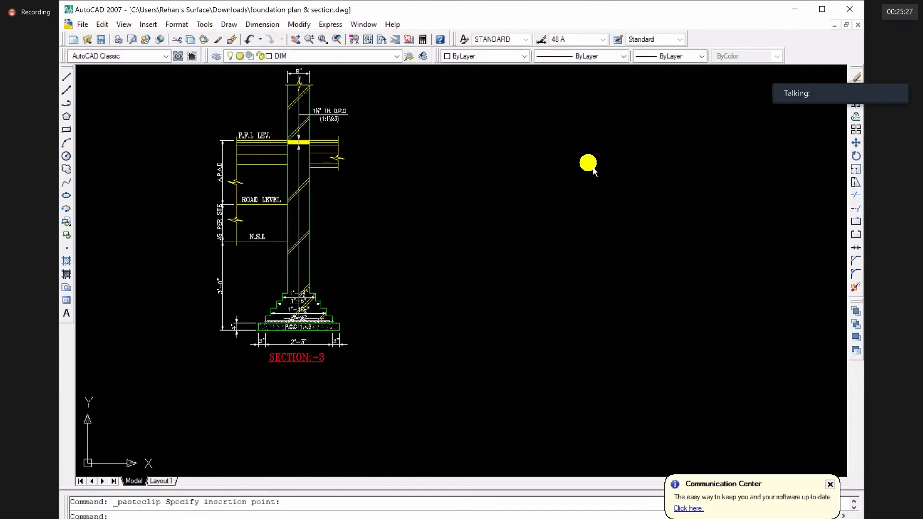
mouse_move(369, 246)
middle_mouse_down()
mouse_move(417, 330)
mouse_move(459, 340)
middle_mouse_up()
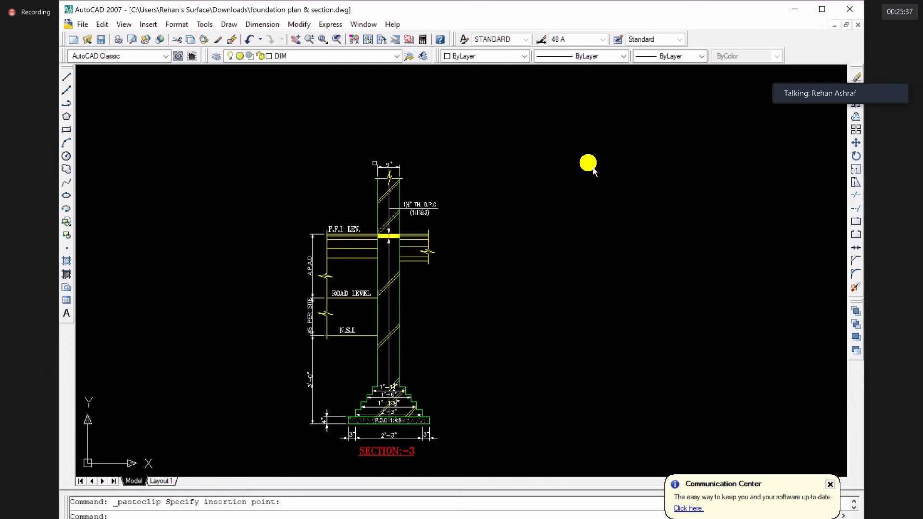
left_click(398, 198)
scroll(334, 231, "up", 3)
scroll(332, 229, "up", 2)
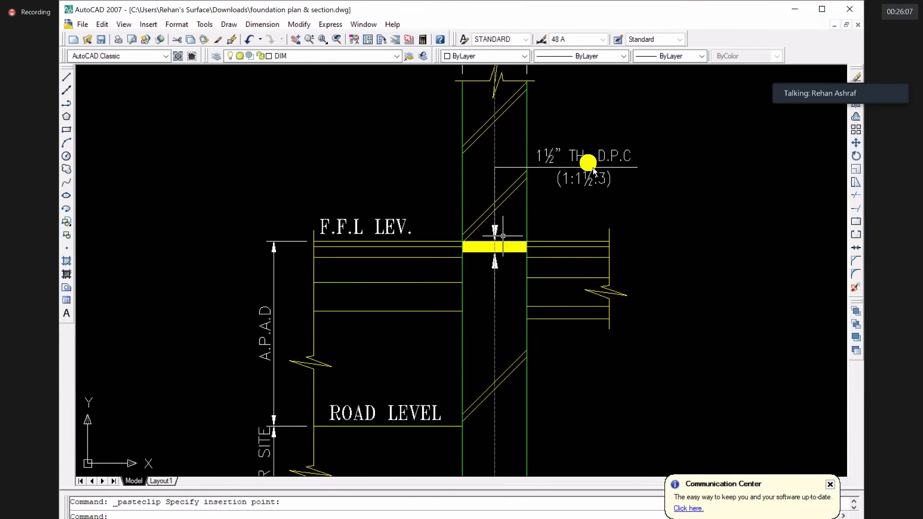
scroll(503, 236, "down", 5)
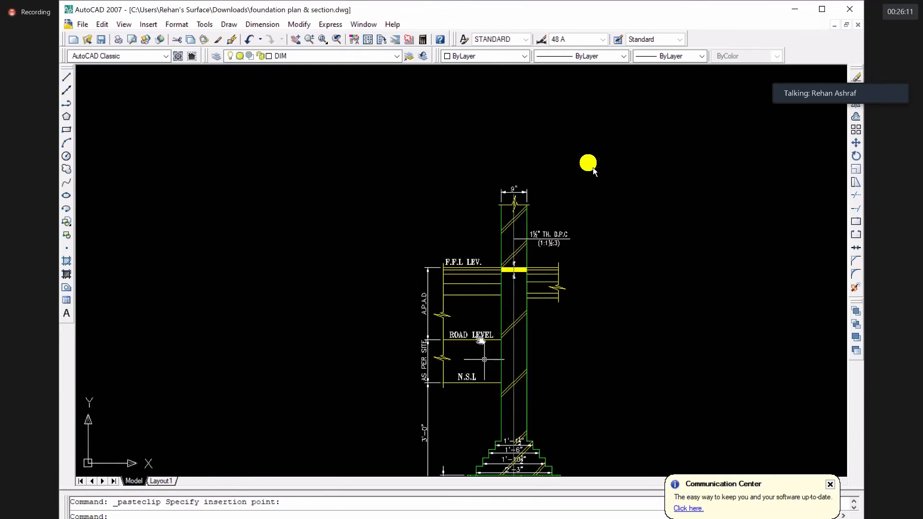
middle_click_drag(481, 340, 466, 268)
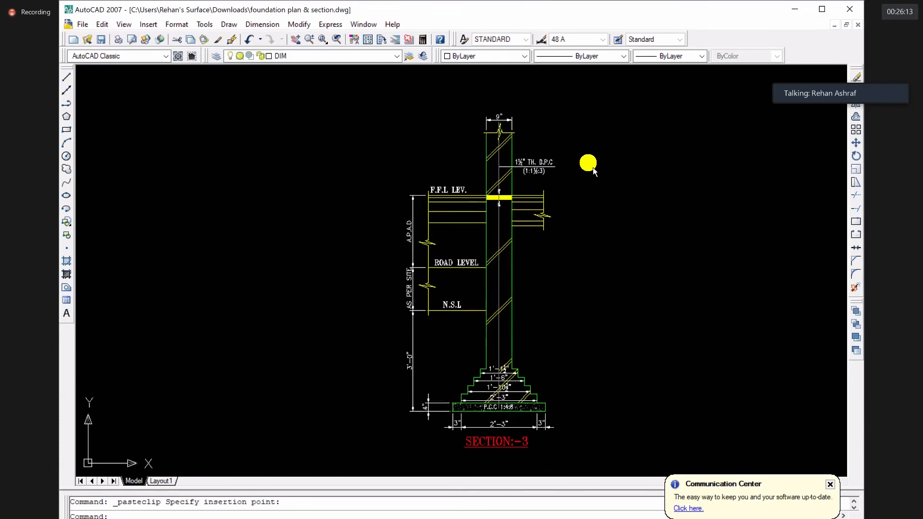
scroll(505, 193, "up", 3)
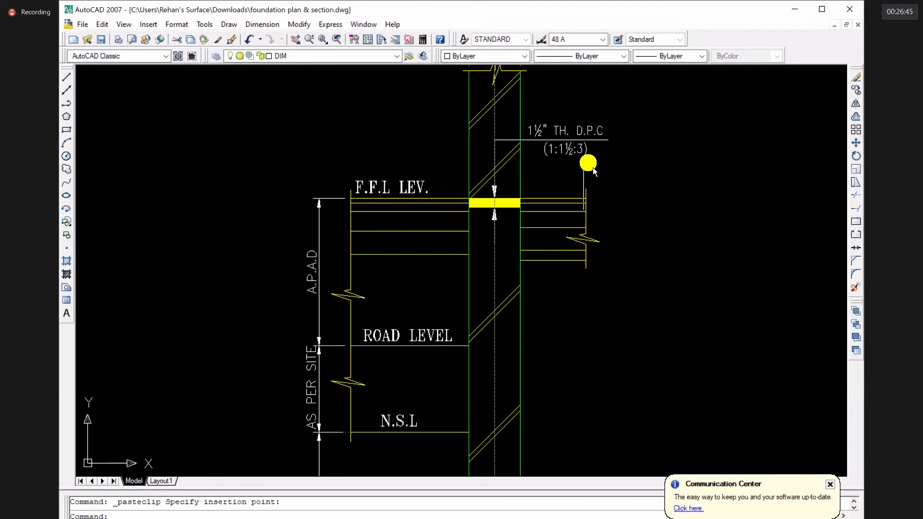
- Examine the lower part of the copied Section 3, including its stepped footing widths, P.C.C. 1:4:8 base and 3'-0" depth
middle_click_drag(442, 249, 442, 110)
scroll(439, 313, "down", 2)
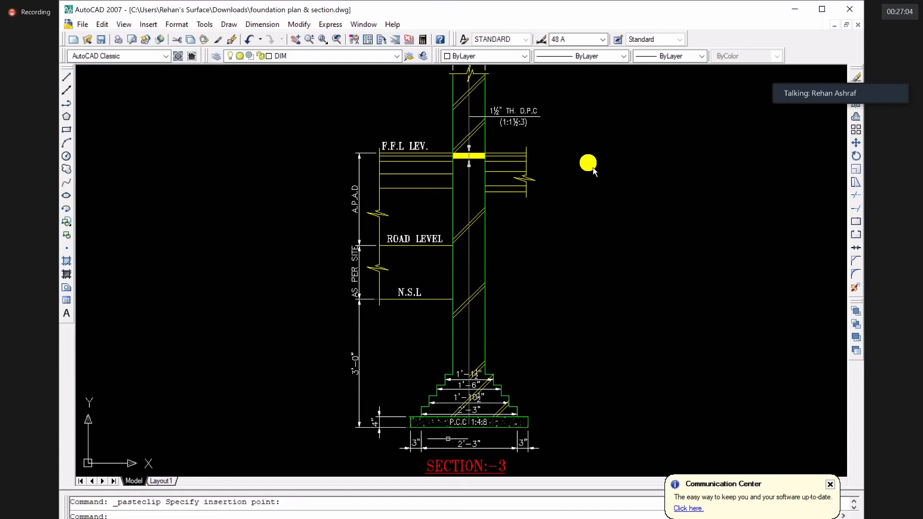
scroll(450, 436, "up", 3)
scroll(502, 437, "up", 1)
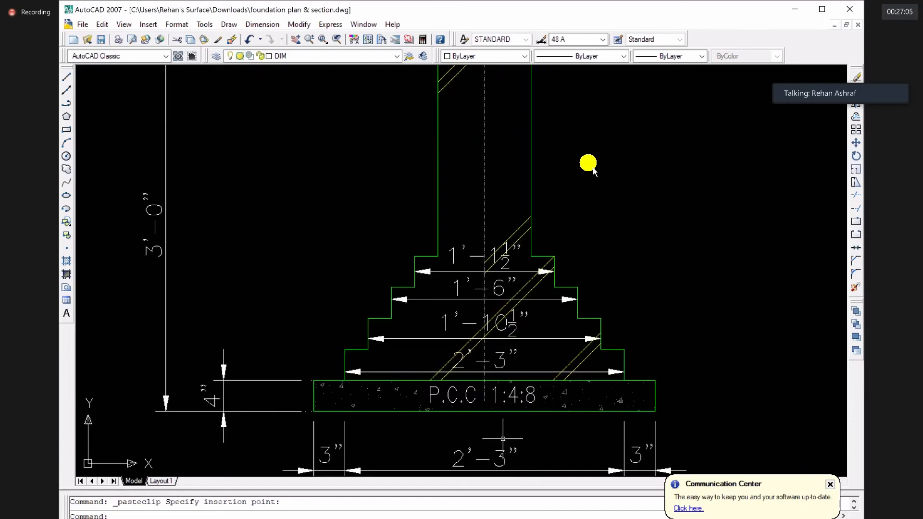
scroll(524, 426, "down", 1)
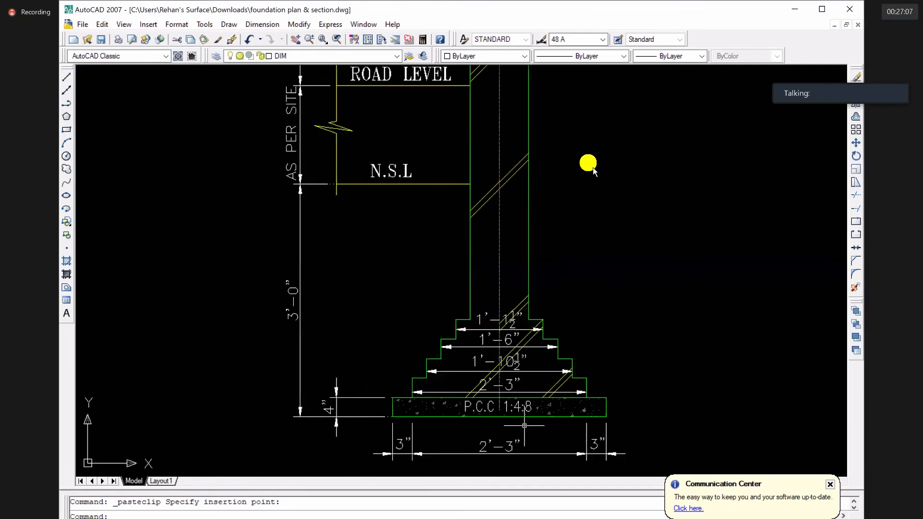
scroll(524, 425, "down", 3)
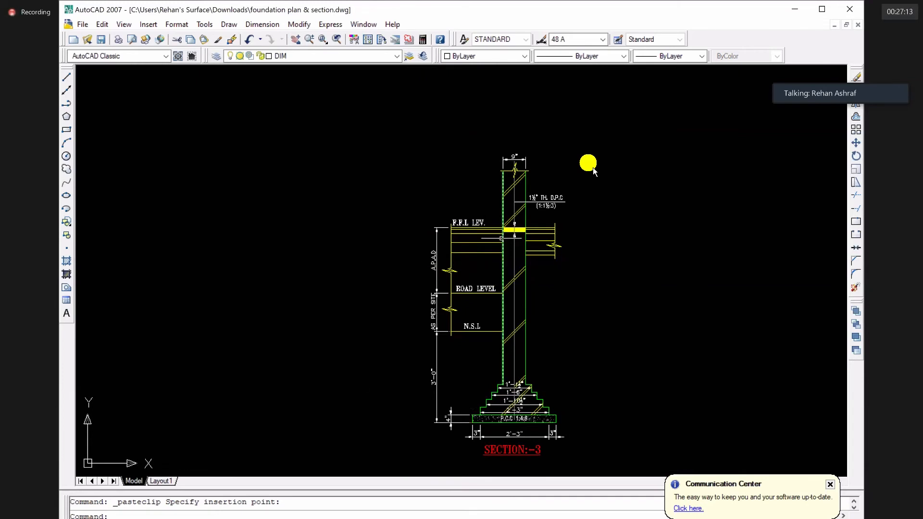
scroll(534, 279, "down", 3)
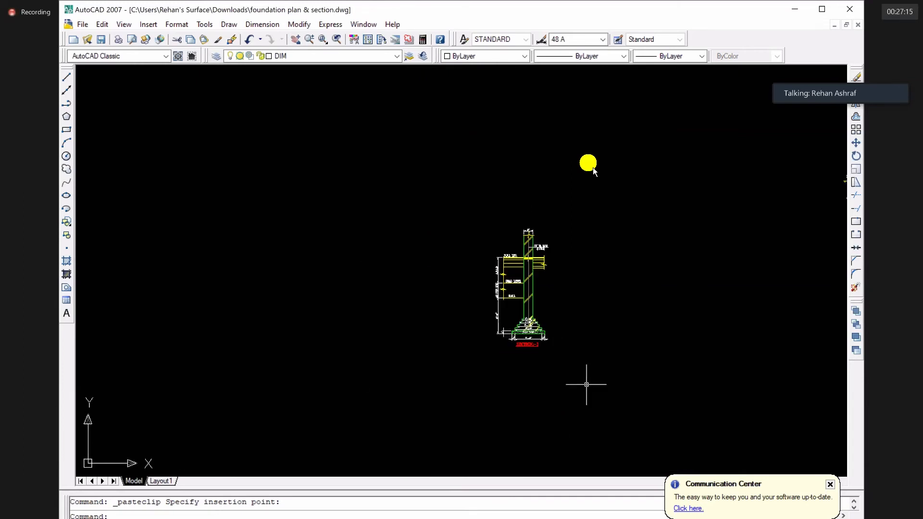
- Copy the complete Section 1 footing detail and paste it into the empty space below the Section 3 copy
scroll(586, 385, "down", 2)
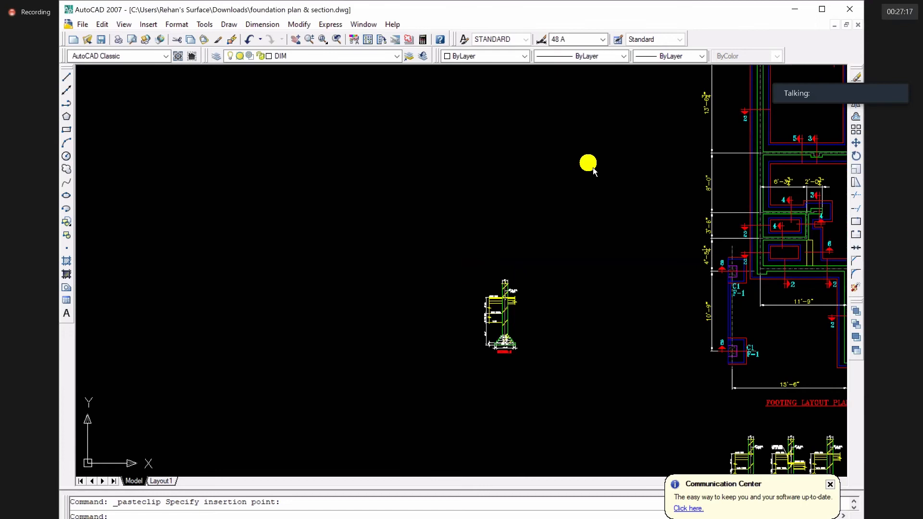
scroll(488, 402, "down", 4)
scroll(572, 441, "up", 3)
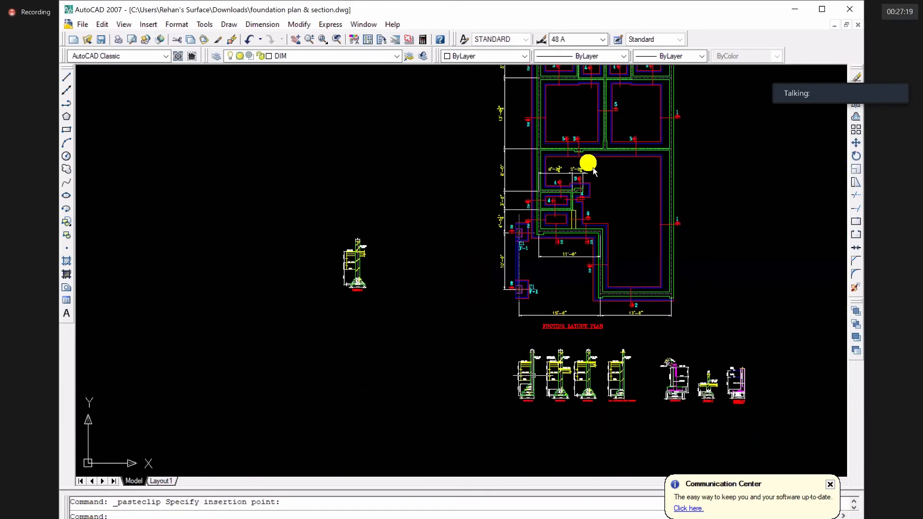
scroll(534, 370, "up", 3)
left_click(470, 289)
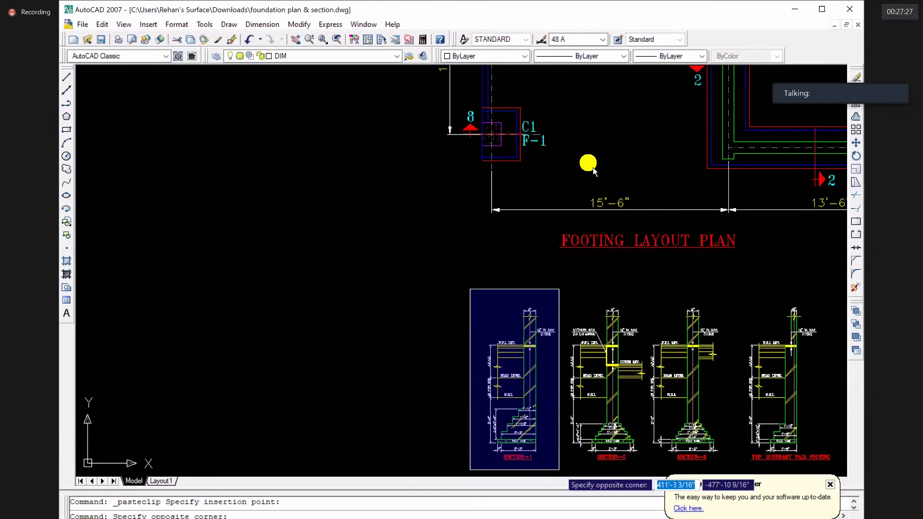
left_click(560, 470)
key("ctrl+v")
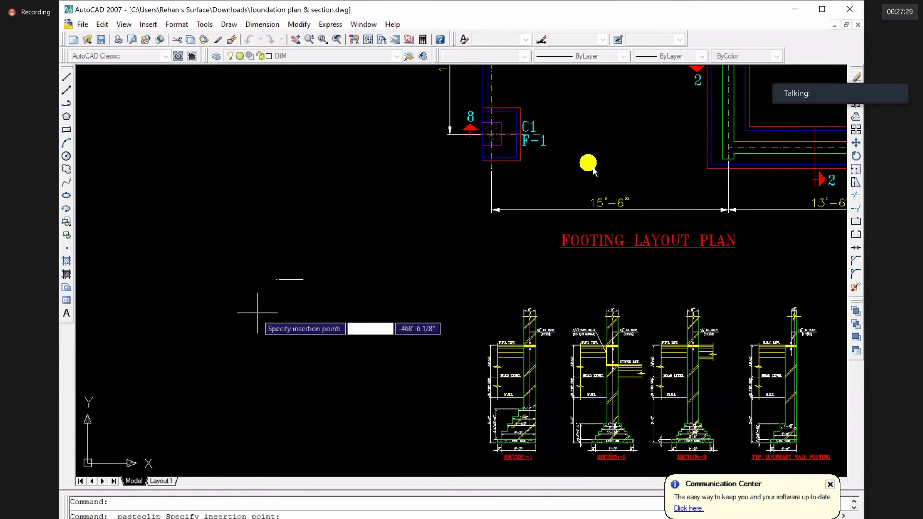
scroll(258, 313, "down", 3)
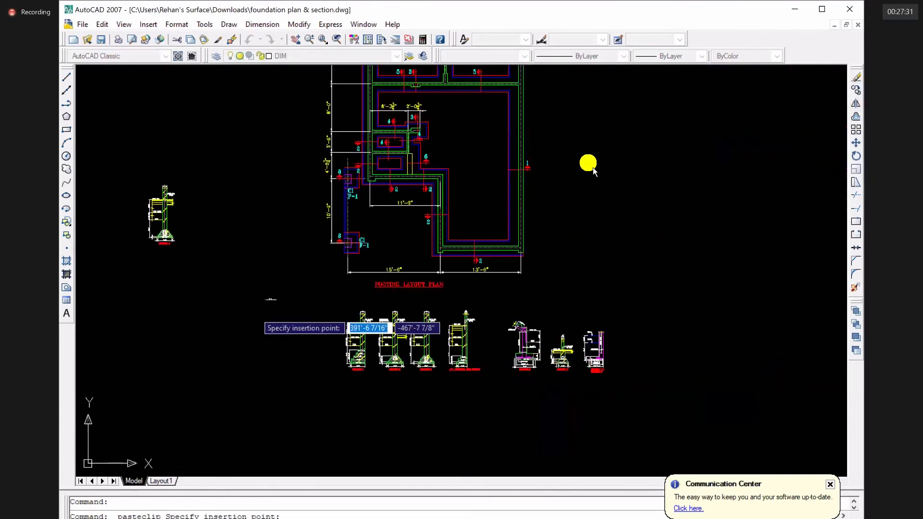
scroll(257, 313, "down", 2)
left_click(196, 363)
- Draw a vertical line along the straight outer face of the copied Section 1, from the wall top to below the footing
scroll(196, 364, "up", 6)
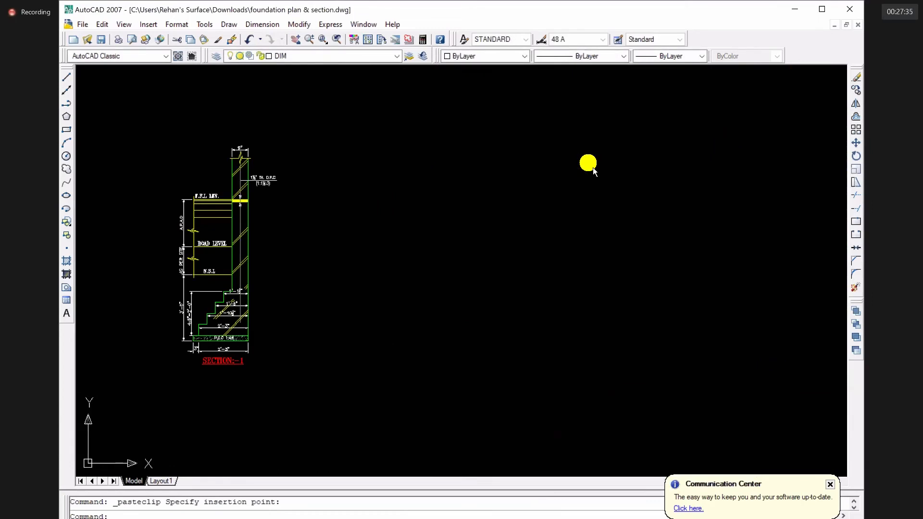
scroll(202, 315, "up", 2)
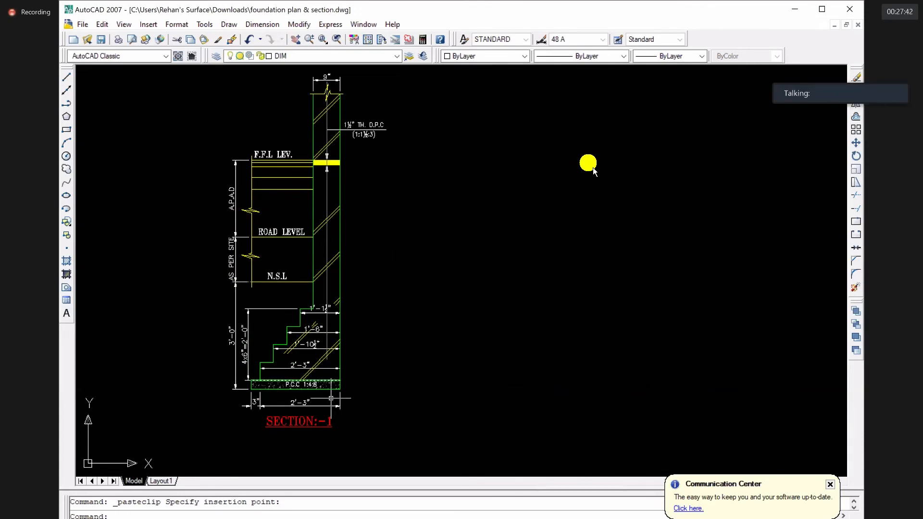
left_click(66, 77)
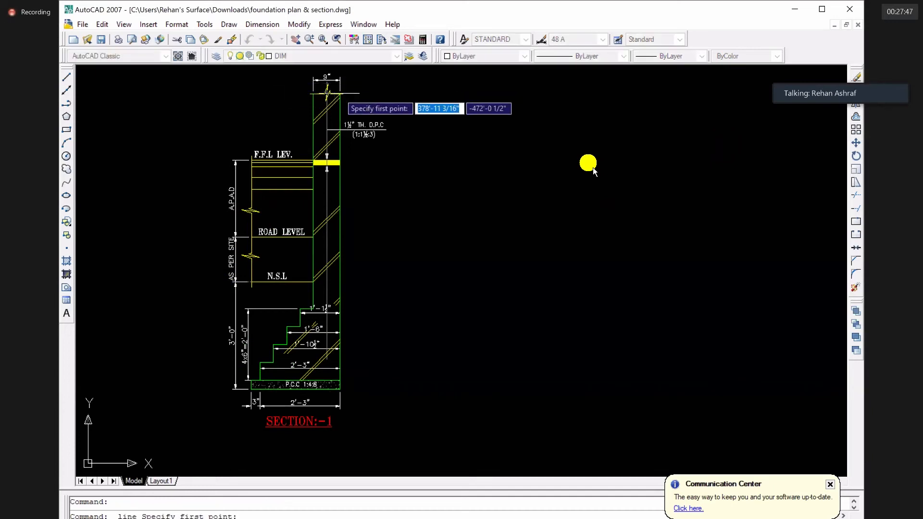
left_click(340, 98)
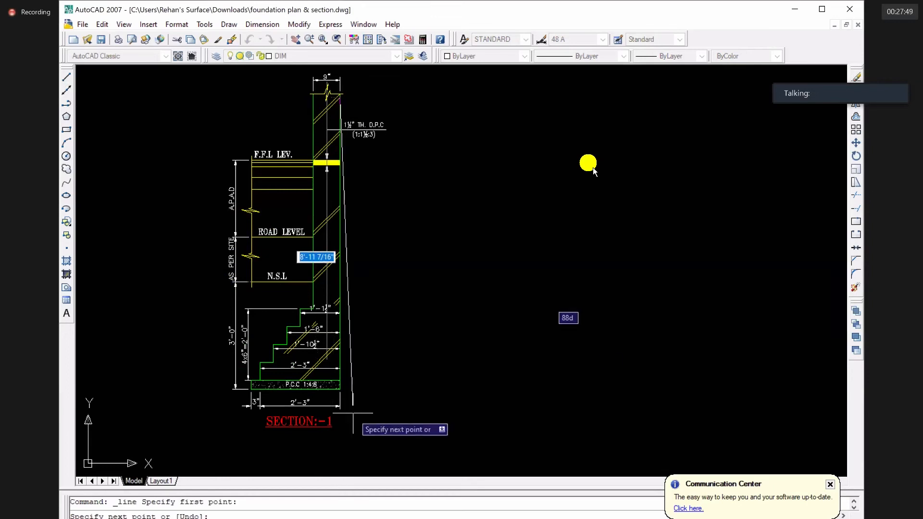
left_click(340, 445)
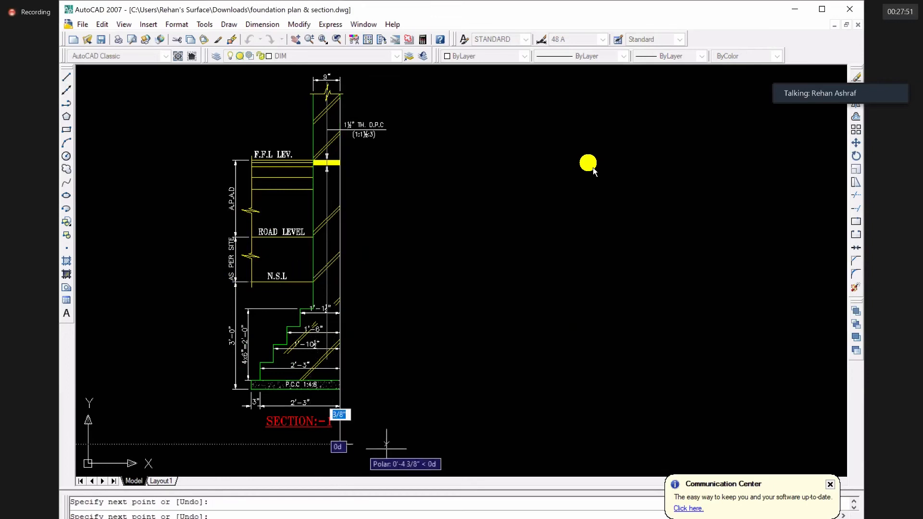
key("Escape")
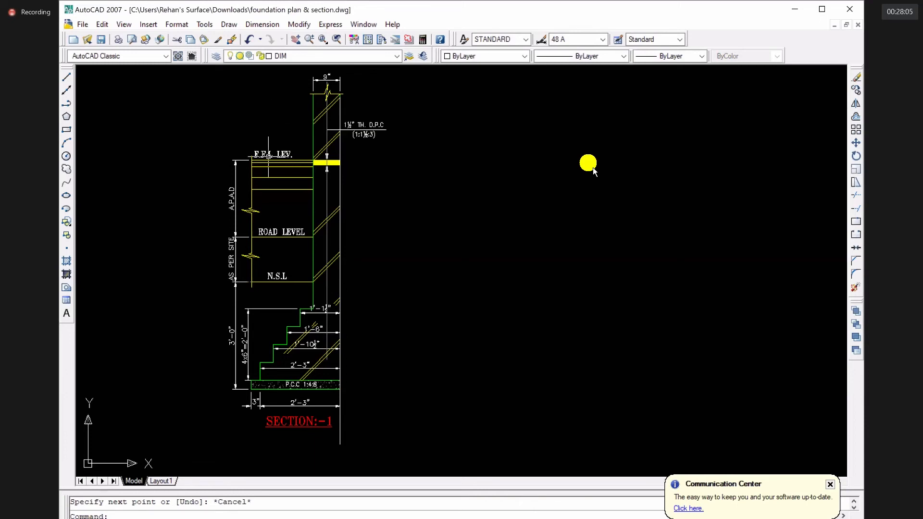
- Examine the copied Section 1, including its D.P.C., the F.F.L., road and N.S.L. levels, and the one-sided stepped footing
scroll(267, 168, "up", 3)
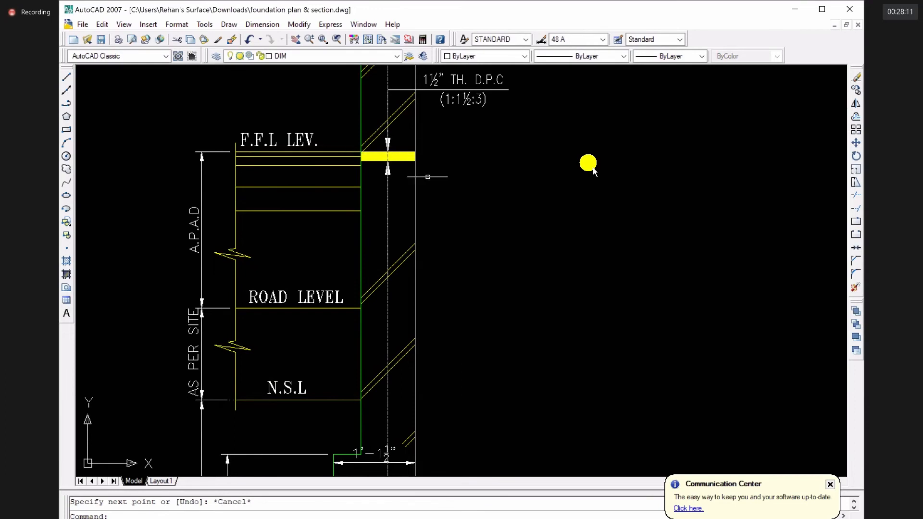
scroll(327, 228, "down", 2)
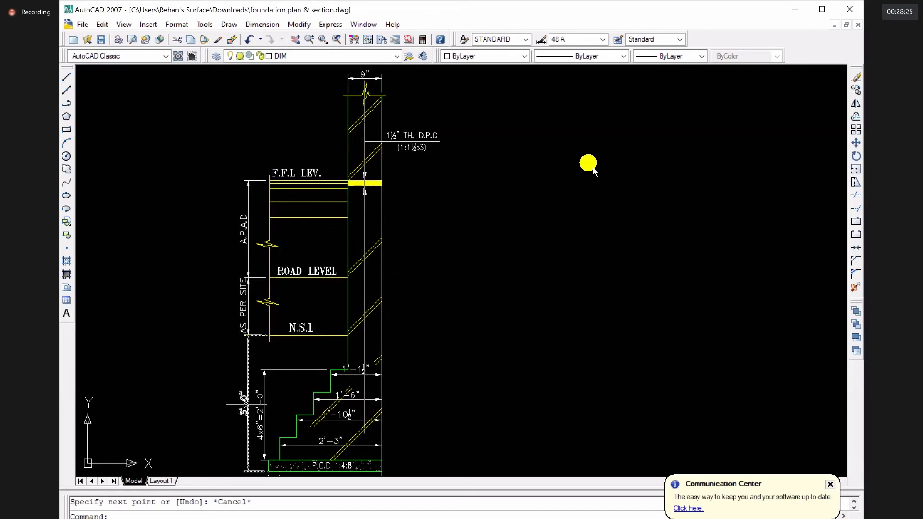
scroll(257, 431, "up", 3)
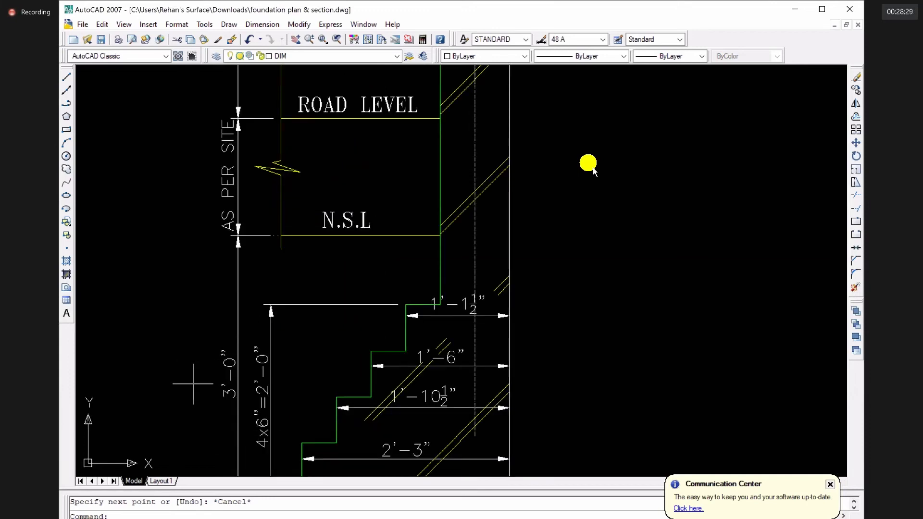
scroll(231, 440, "down", 4)
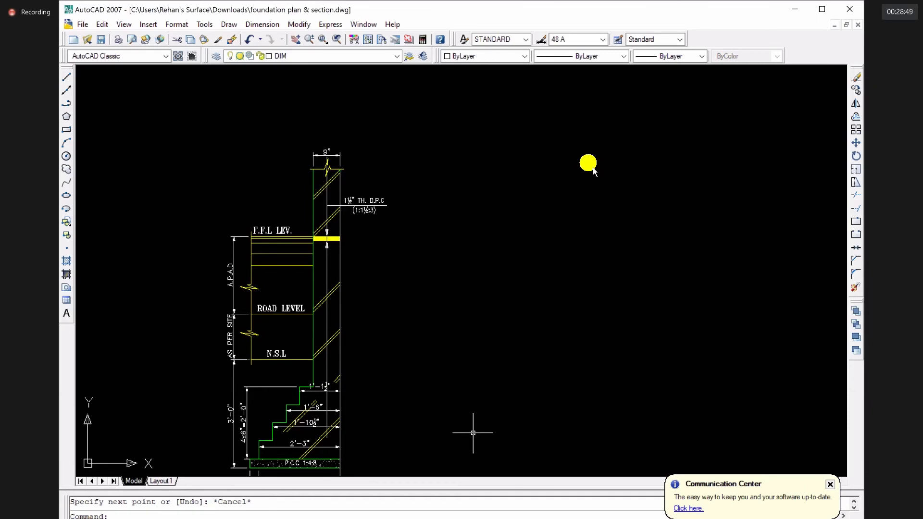
- Delete the vertical dimension for the height of the footing steps beside the original Section 2 detail
scroll(504, 381, "down", 2)
scroll(503, 381, "down", 2)
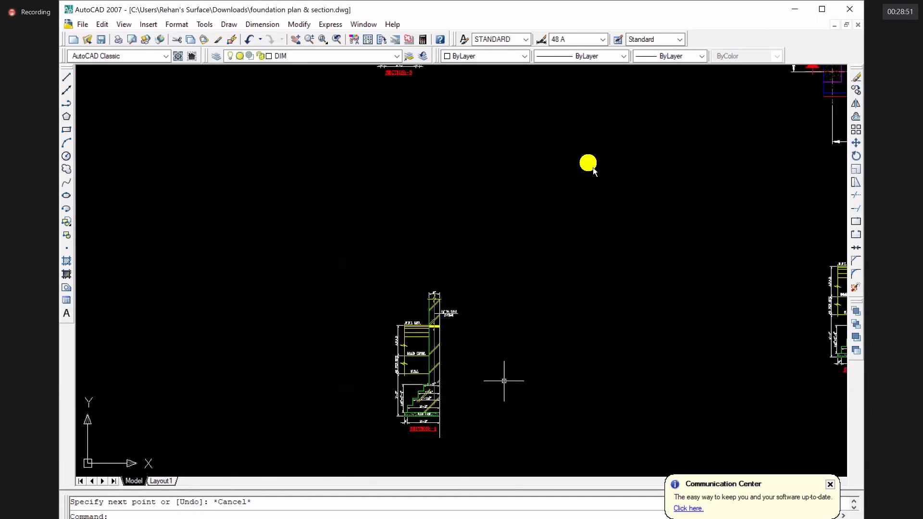
scroll(503, 381, "down", 2)
scroll(330, 158, "down", 4)
middle_click(141, 226)
middle_click(141, 226)
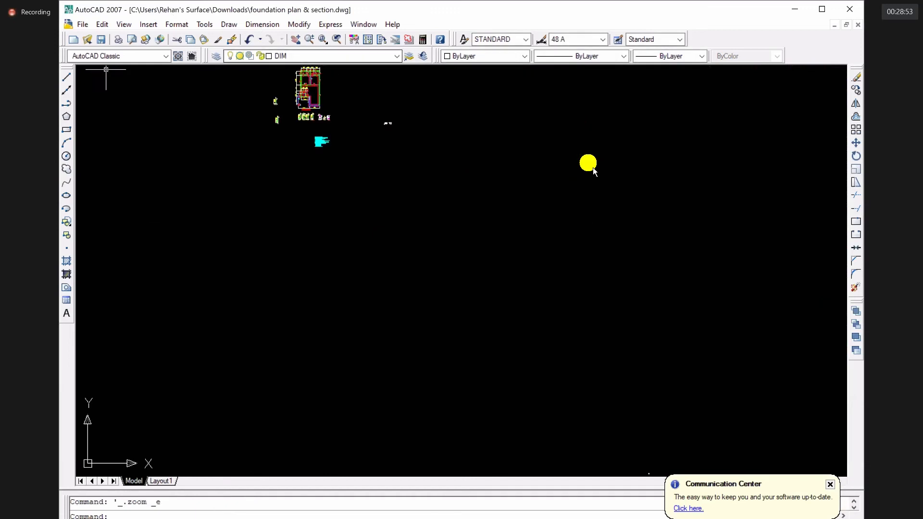
scroll(305, 113, "up", 9)
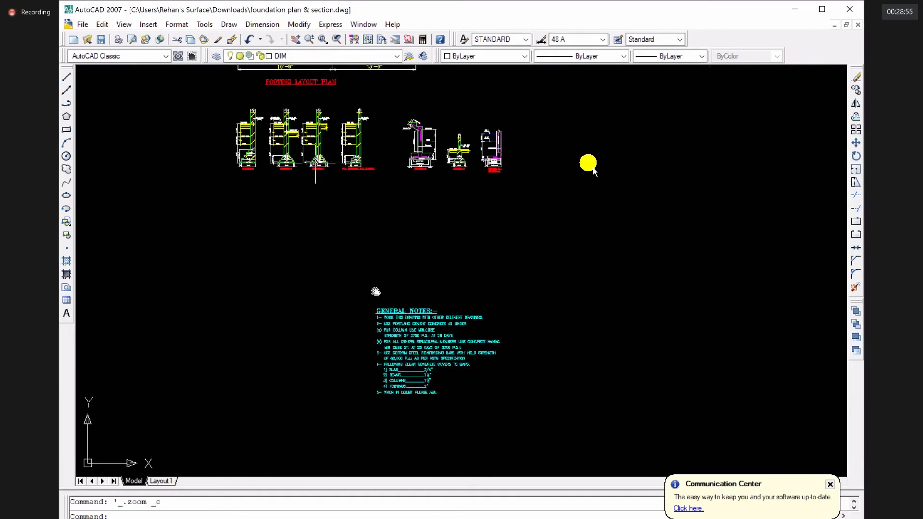
scroll(308, 166, "up", 4)
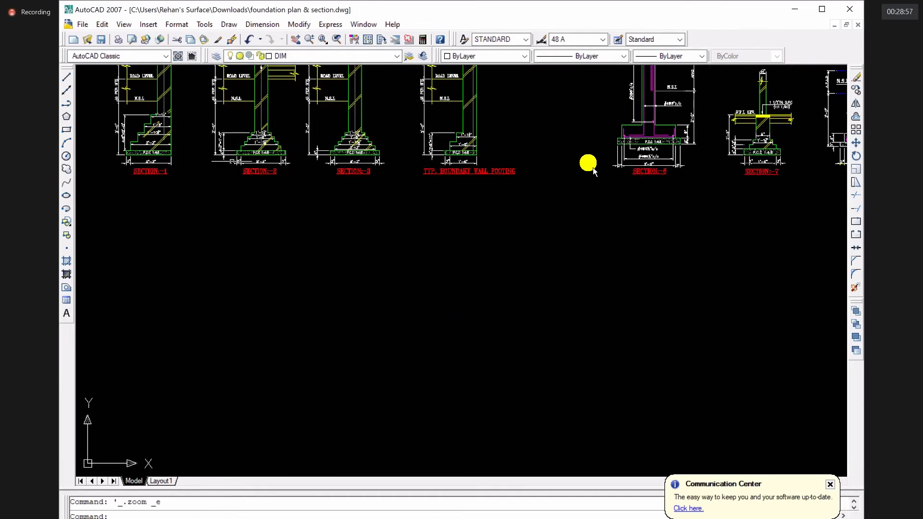
middle_click_drag(593, 168, 733, 315)
middle_click_drag(593, 167, 585, 177)
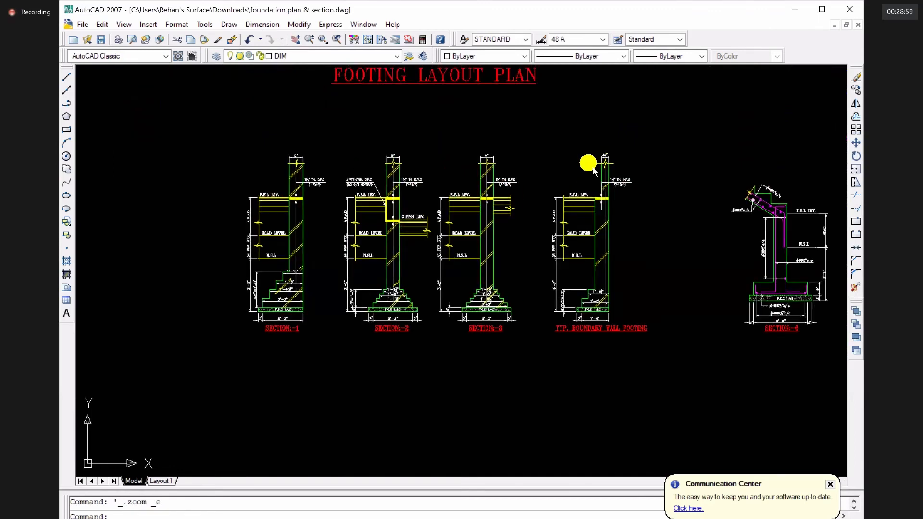
left_click(352, 299)
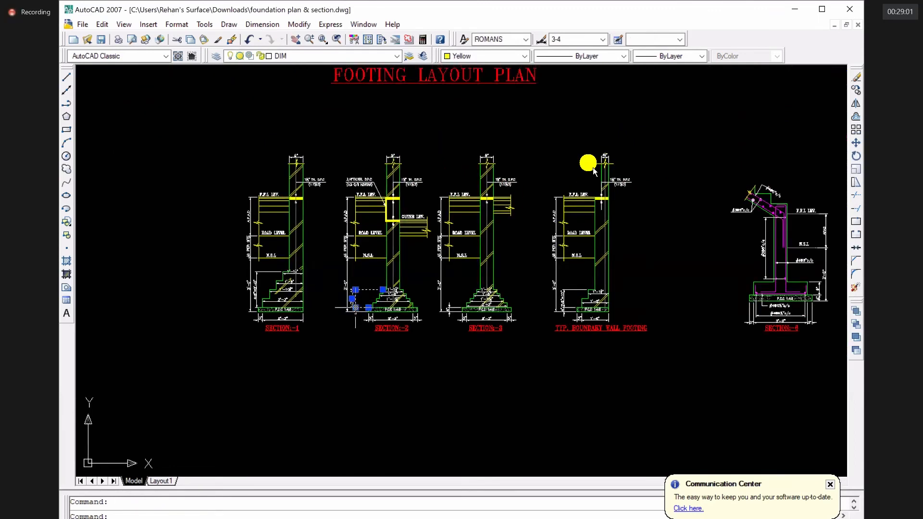
key("Delete")
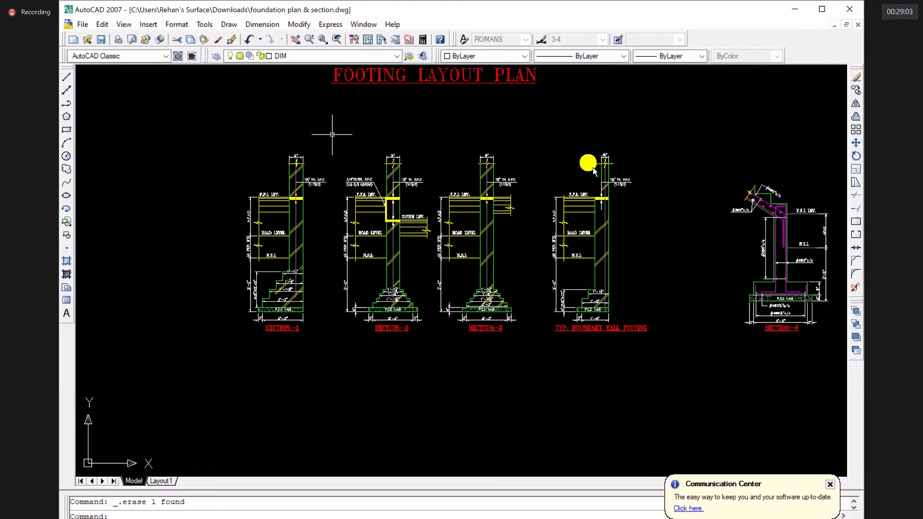
- Cut the complete Section 2 footing detail and paste it into the empty space beside the Section 1 copy
left_click(332, 134)
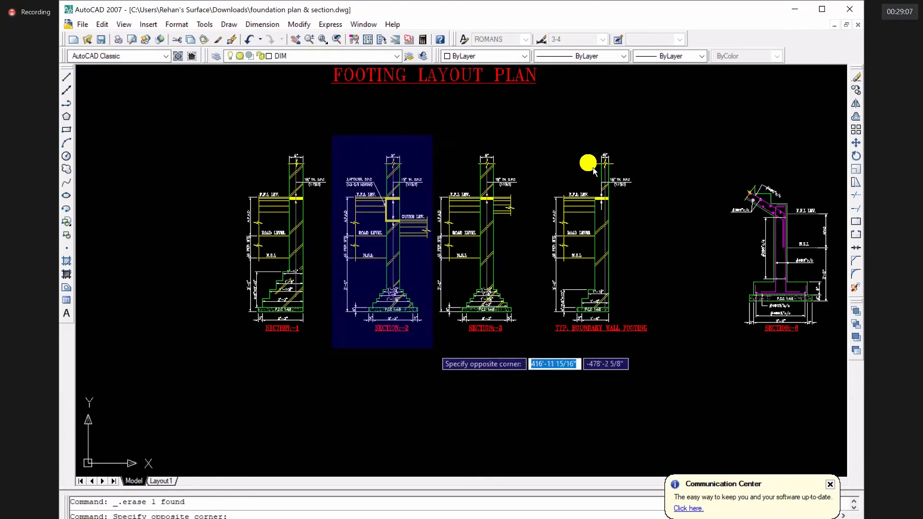
left_click(433, 347)
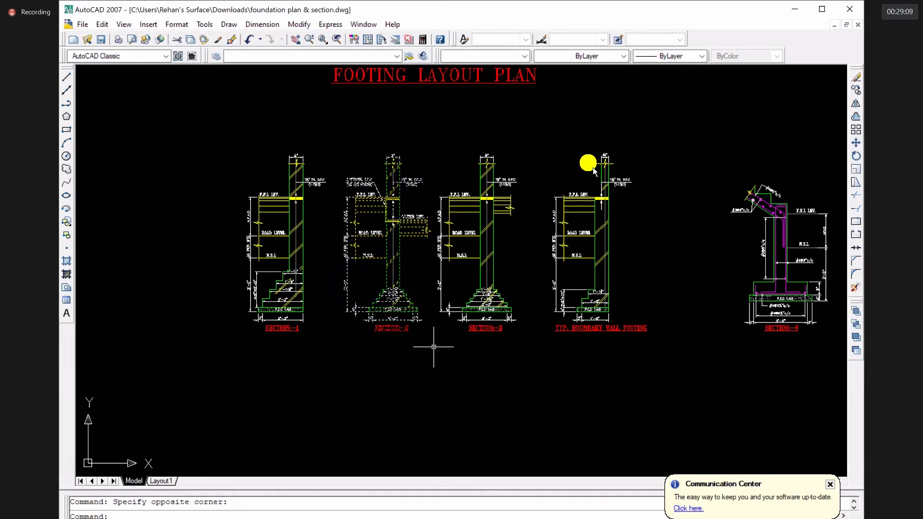
key("ctrl+x")
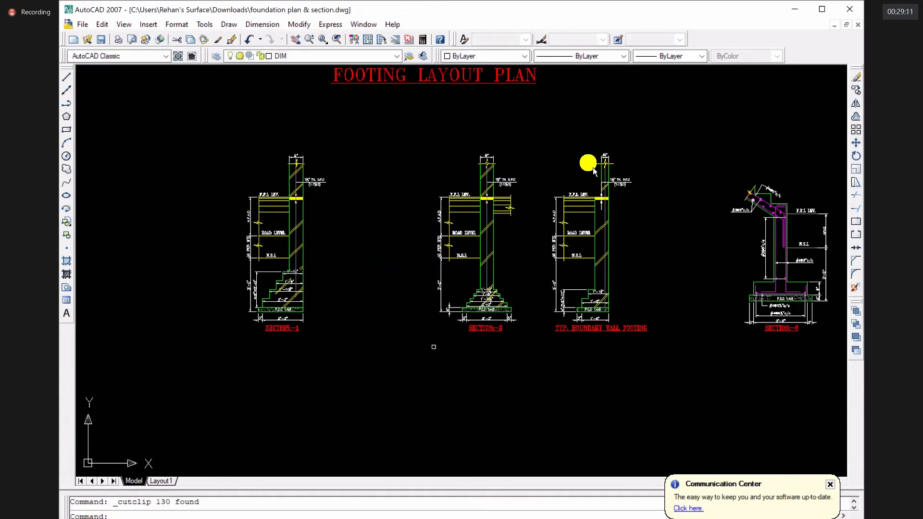
key("ctrl+v")
scroll(320, 375, "down", 4)
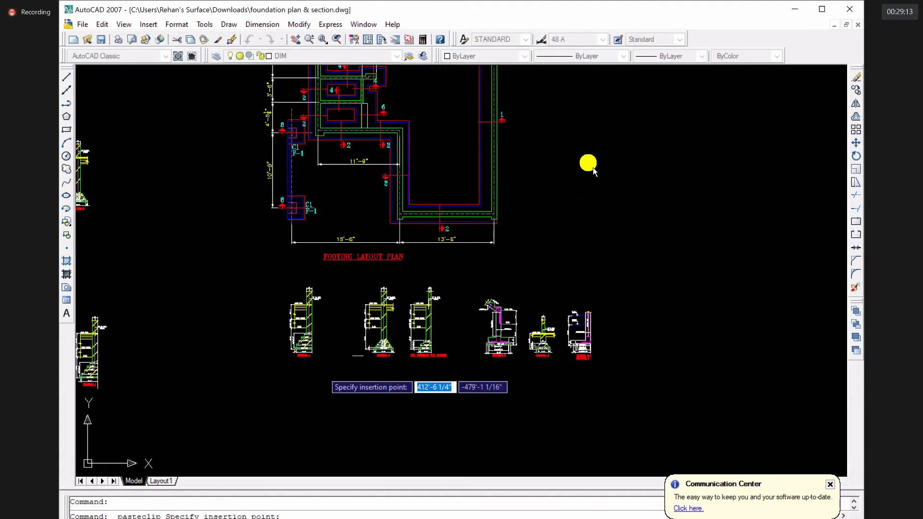
scroll(284, 379, "down", 2)
left_click(209, 402)
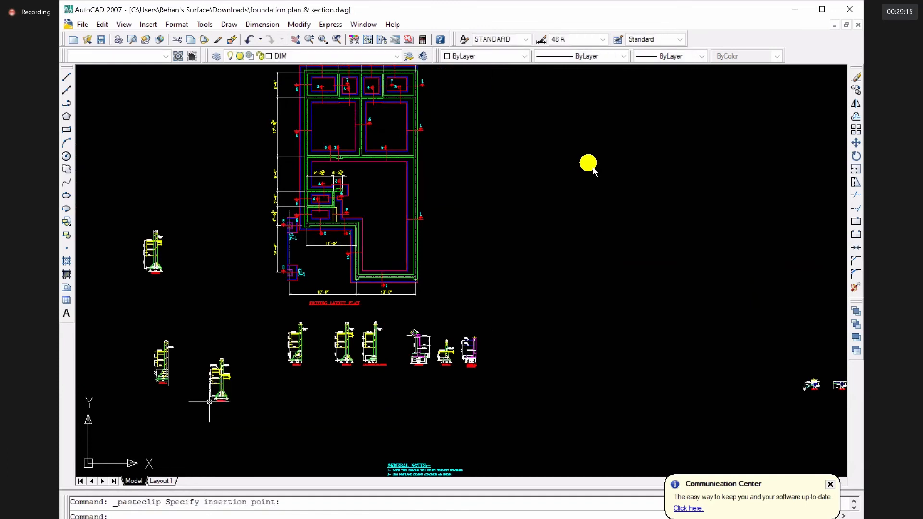
- Examine the copied Section 2, including its D.P.C. layers, F.F.L., outer, road and N.S.L. levels, and the stepped footing on P.C.C. 1:4:8
scroll(209, 401, "up", 6)
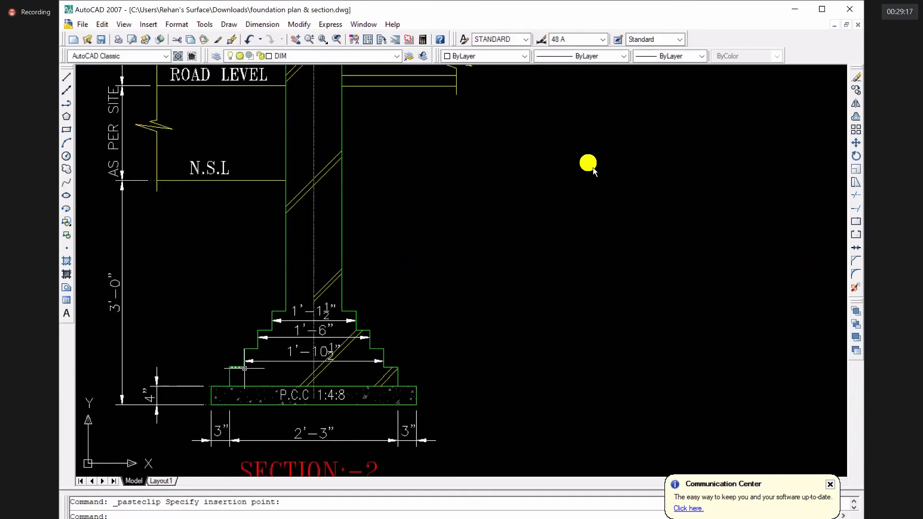
scroll(320, 376, "down", 3)
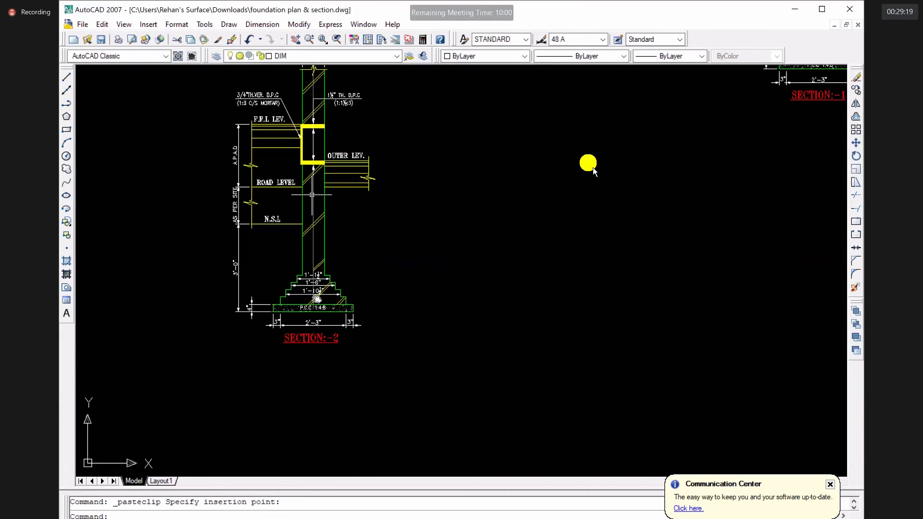
middle_click_drag(317, 303, 315, 297)
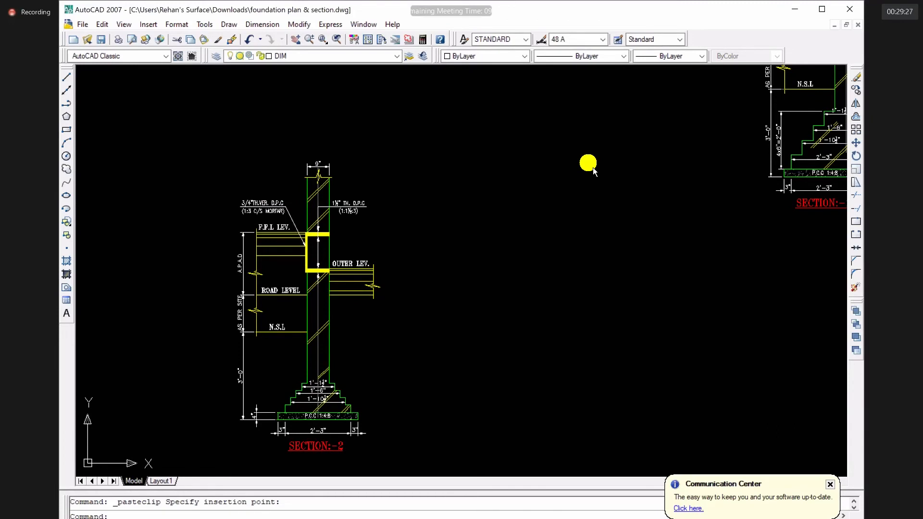
scroll(281, 293, "up", 5)
scroll(281, 292, "down", 4)
scroll(283, 282, "up", 3)
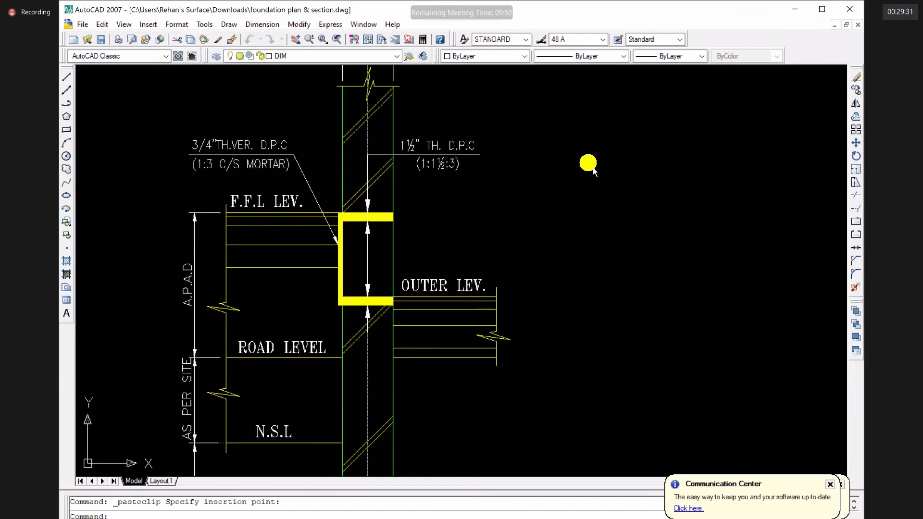
middle_click(593, 171)
scroll(281, 97, "up", 4)
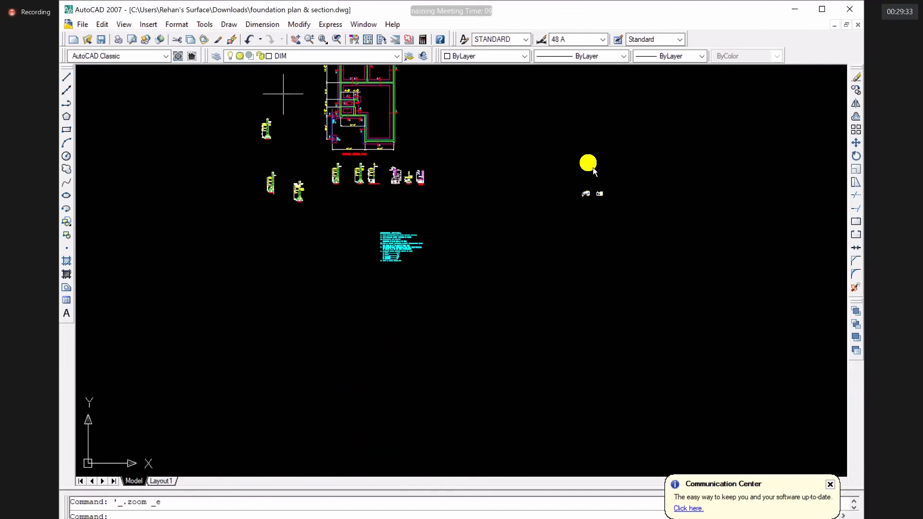
scroll(329, 195, "up", 5)
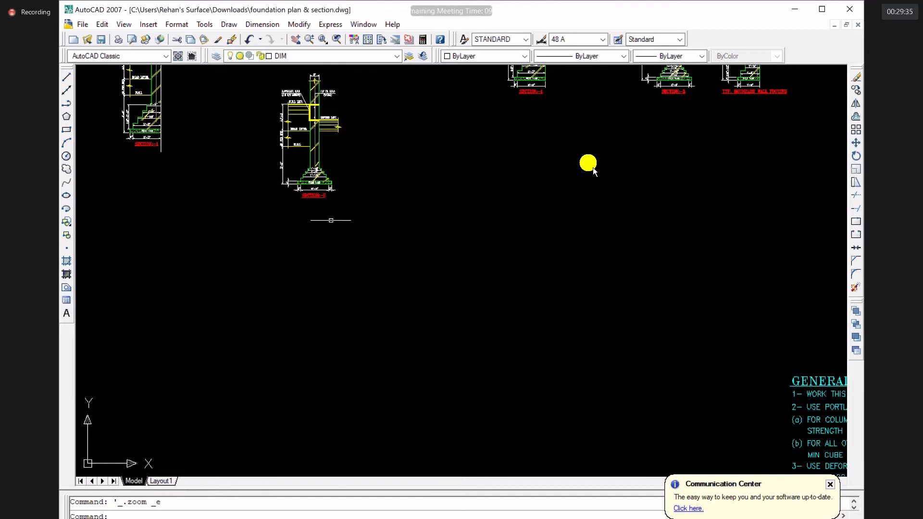
scroll(320, 83, "up", 3)
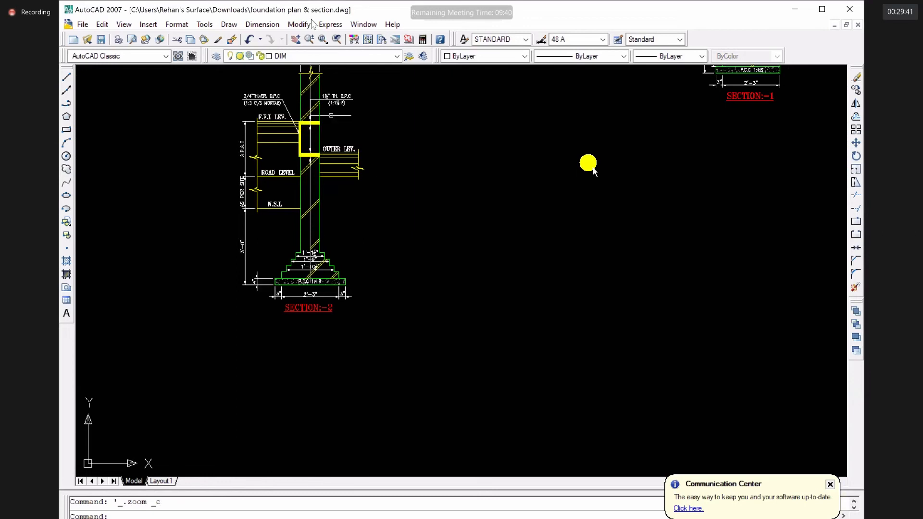
left_click(296, 39)
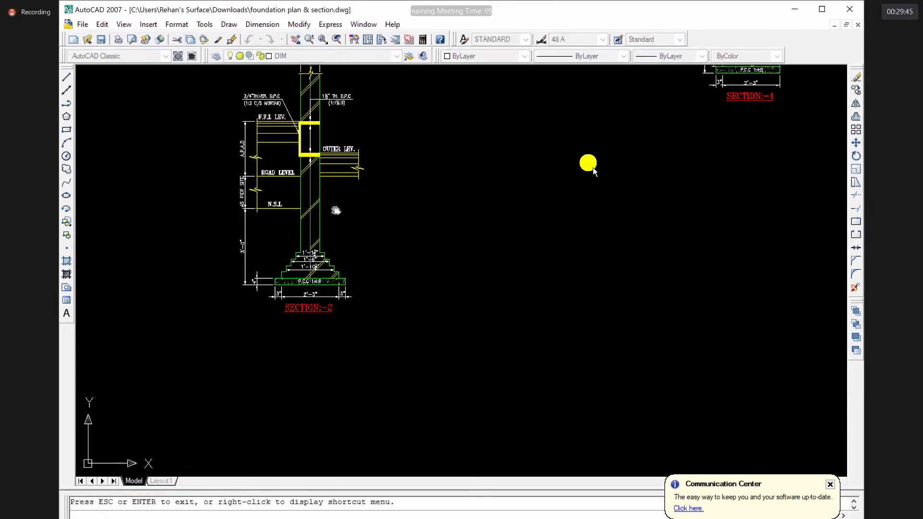
left_click_drag(293, 180, 338, 262)
scroll(327, 104, "up", 3)
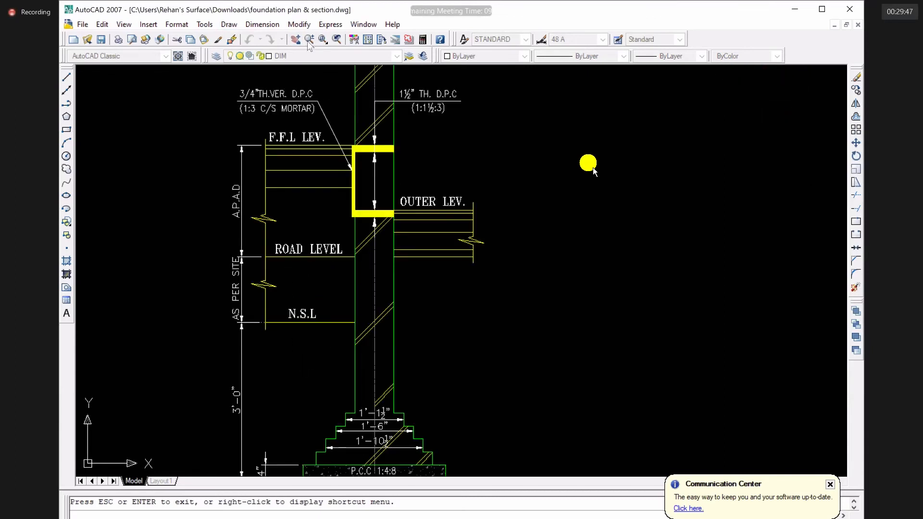
scroll(292, 86, "down", 2)
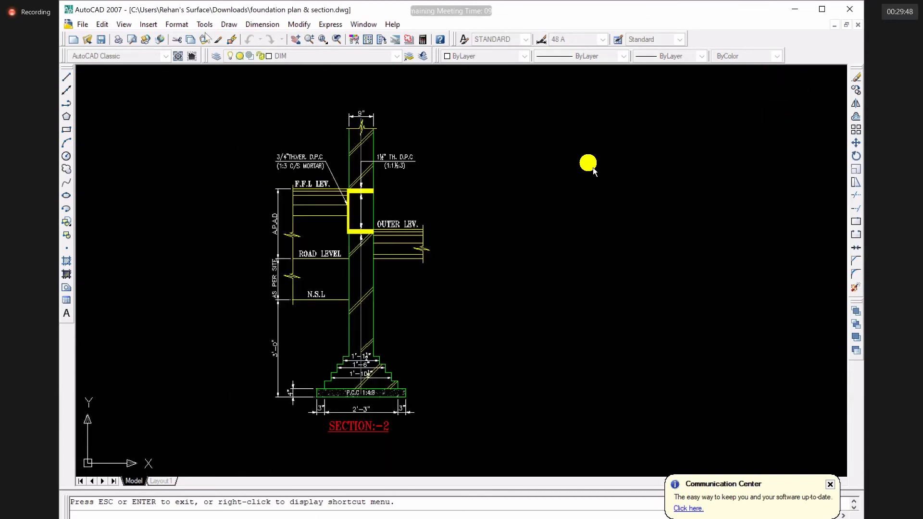
- Examine the copied Section 2 wall faces and the vertical and horizontal D.P.C. between the F.F.L. and outer levels
left_click(67, 77)
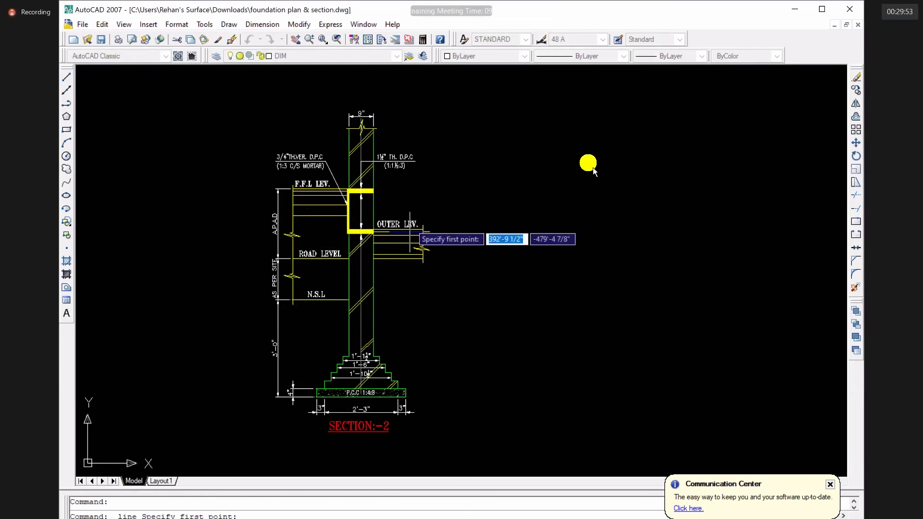
key("Escape")
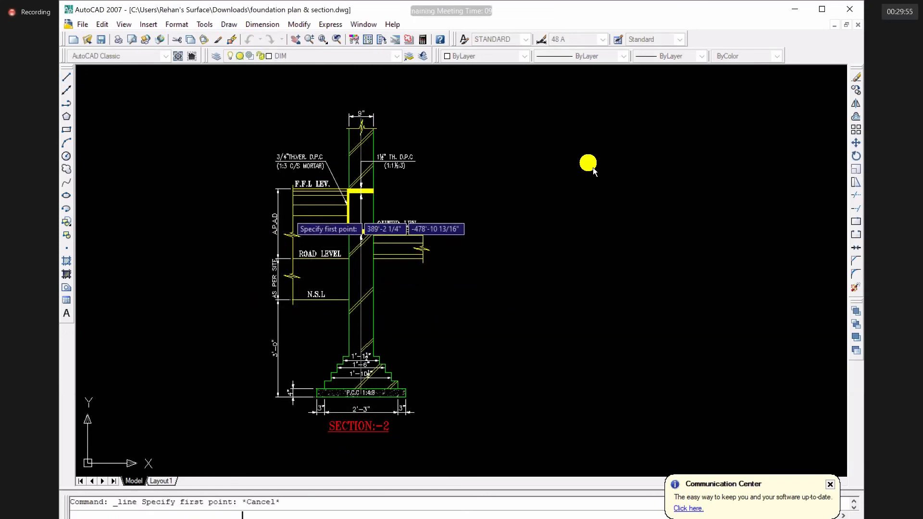
scroll(322, 194, "up", 2)
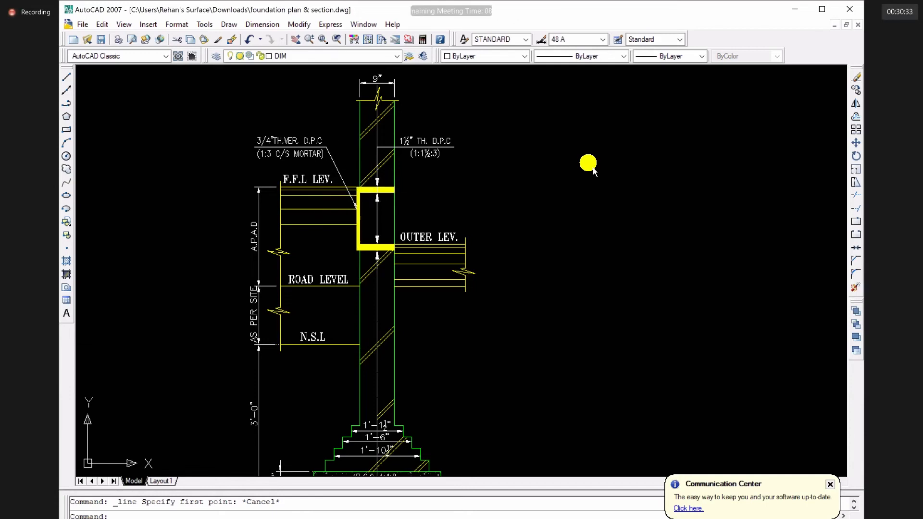
left_click(360, 240)
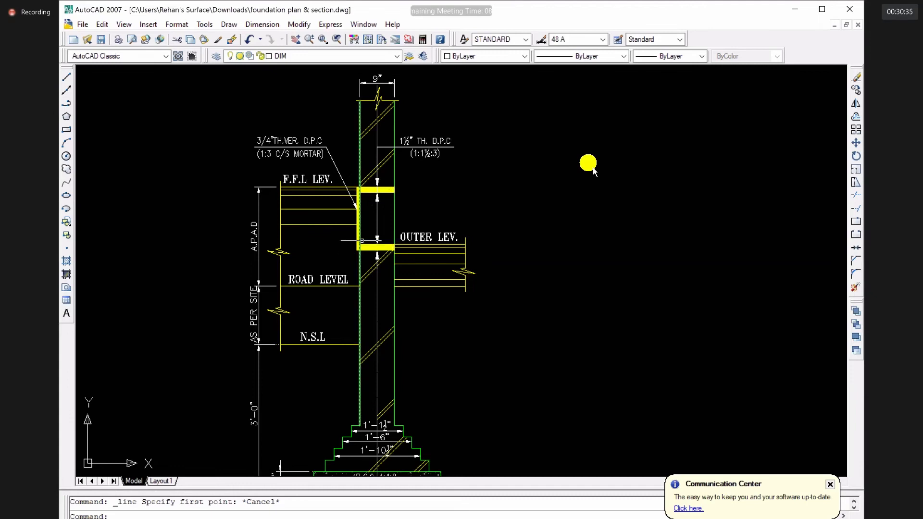
key("Escape")
left_click(395, 217)
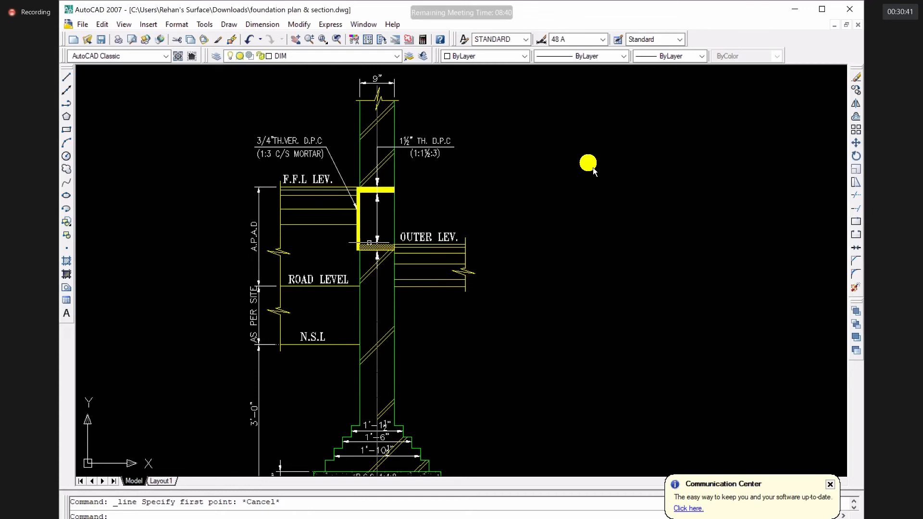
scroll(370, 242, "up", 2)
scroll(373, 250, "up", 2)
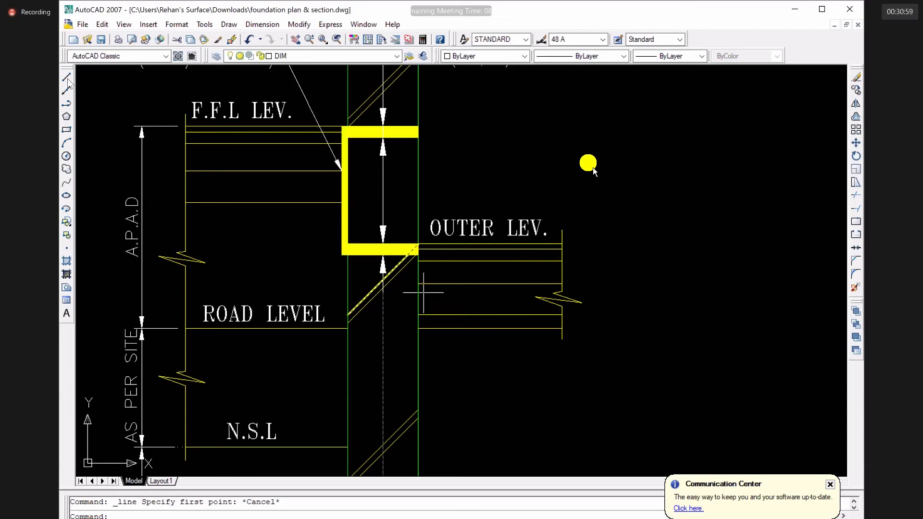
- Draw a connected line path from outside the wall below outer level, across the wall, up about 1'-10 1/2" and into the D.P.C. box
key("Return")
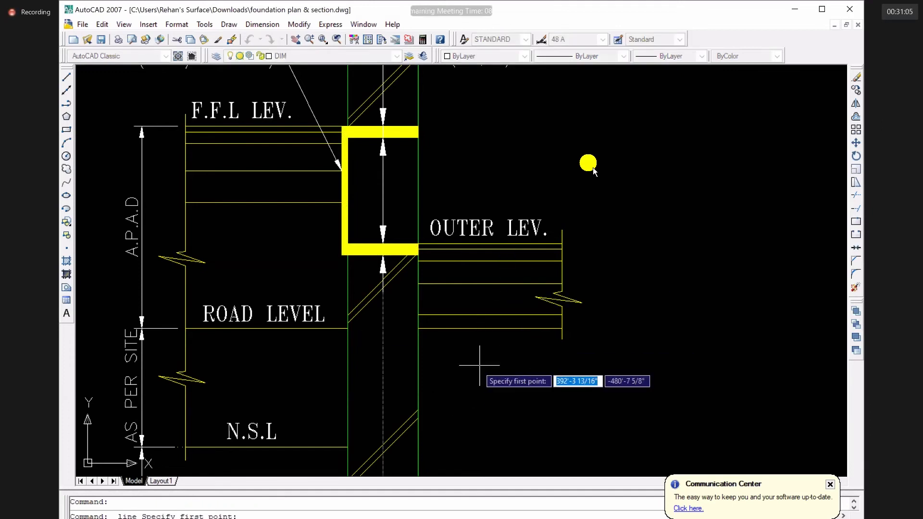
left_click(486, 385)
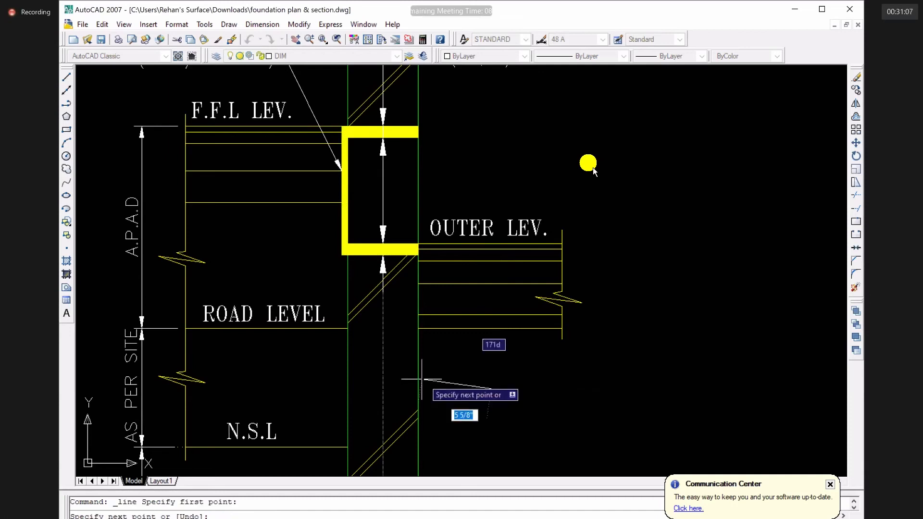
left_click(392, 372)
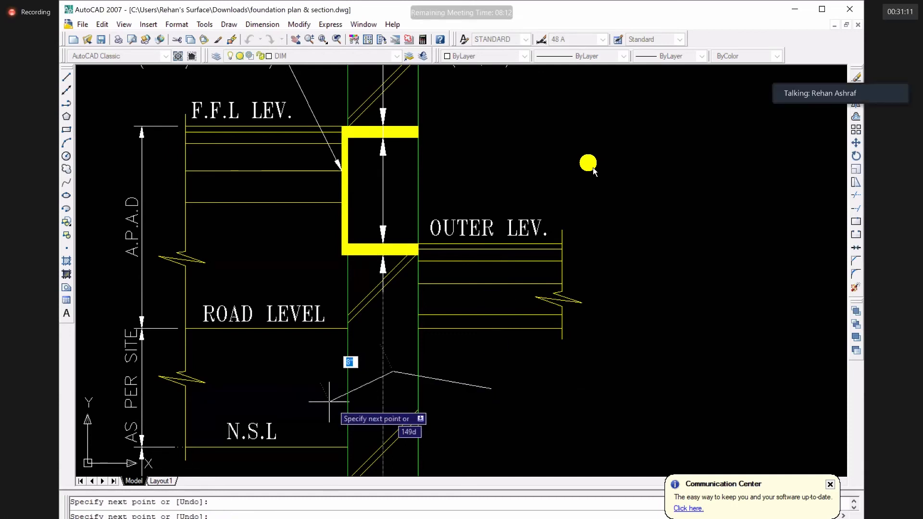
left_click(253, 390)
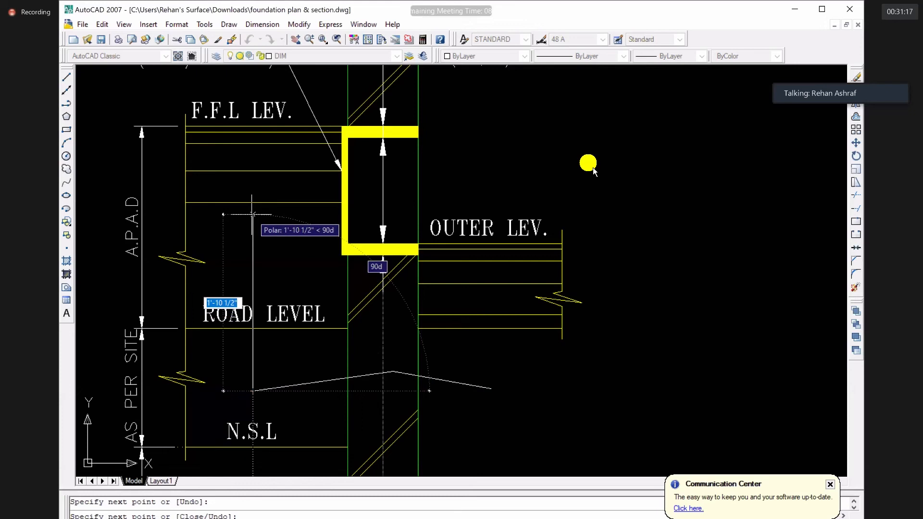
left_click(253, 215)
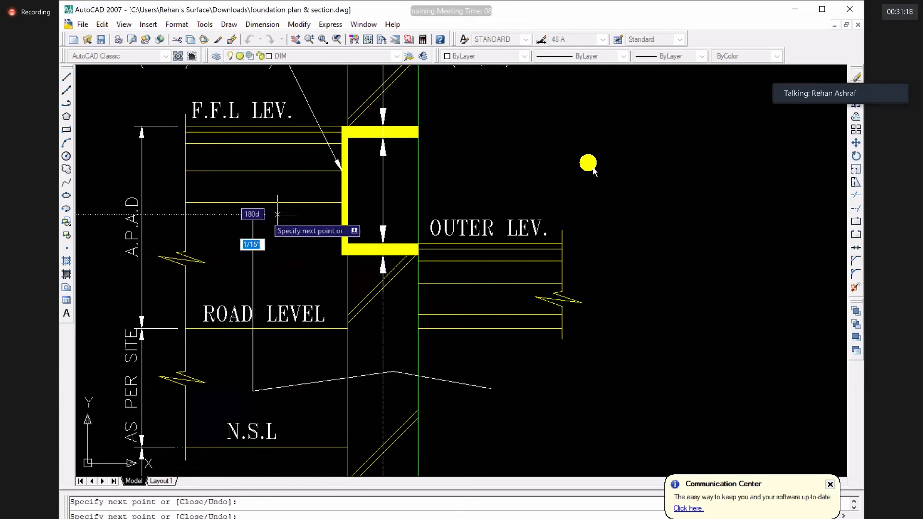
left_click(370, 179)
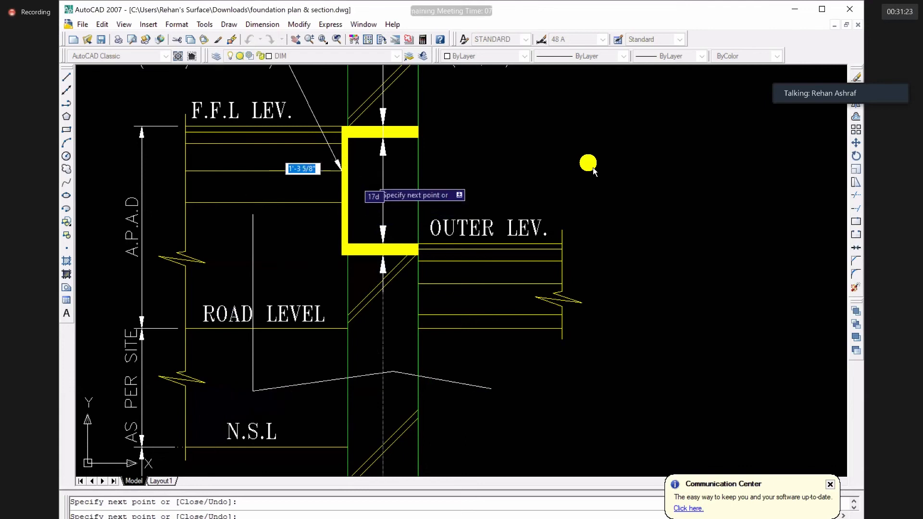
key("Escape")
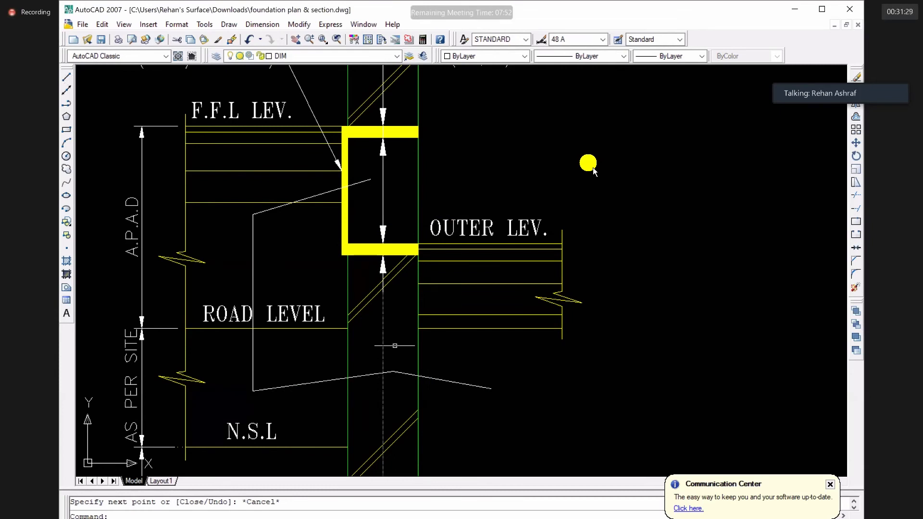
- Draw a vertical line from the path's bend inside the wall up to the underside of the lower horizontal D.P.C
key("space")
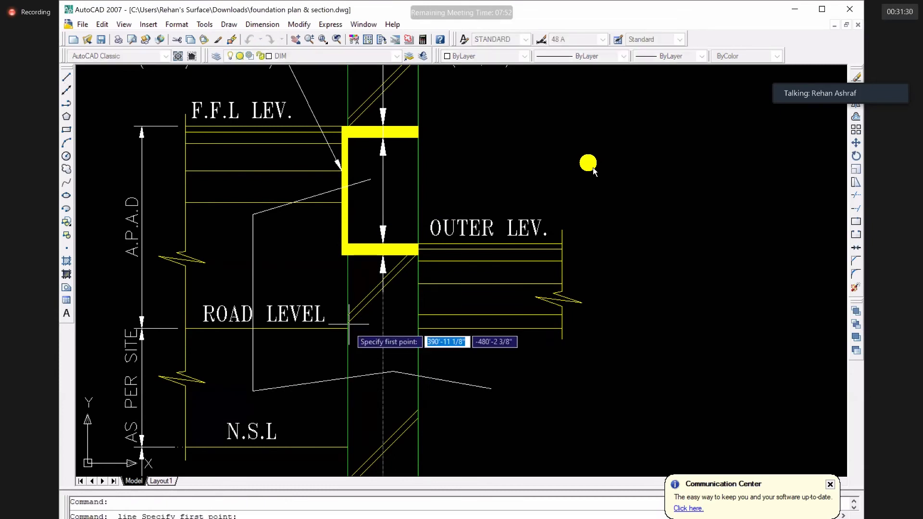
left_click(393, 372)
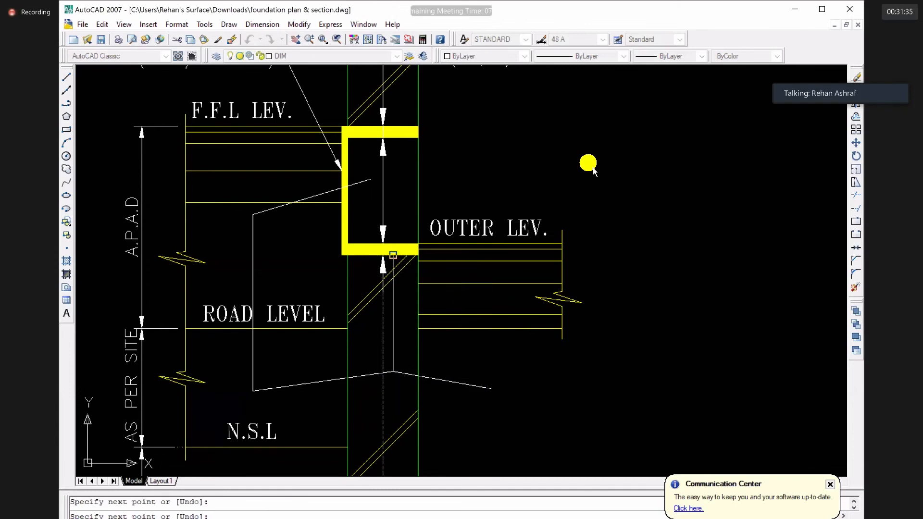
key("Escape")
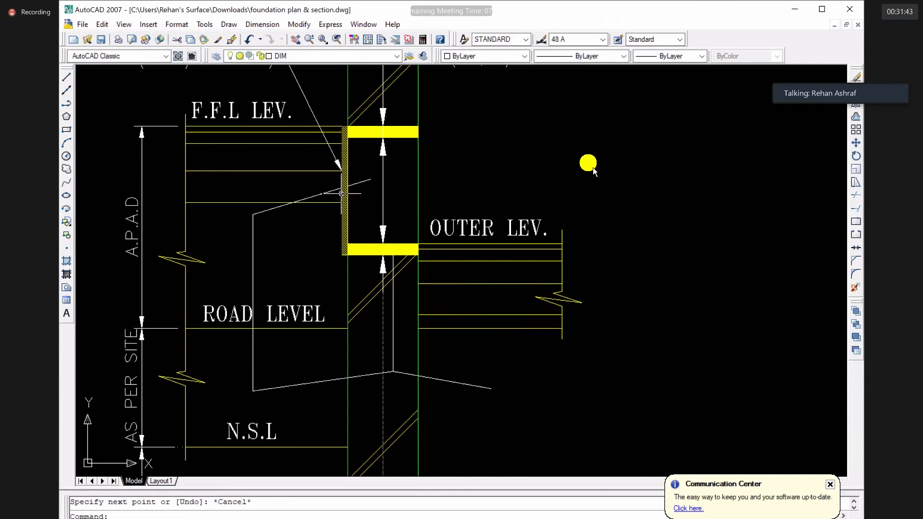
- Stretch the inner end of the upper sloping line back to the outer face of the vertical D.P.C
left_click(365, 183)
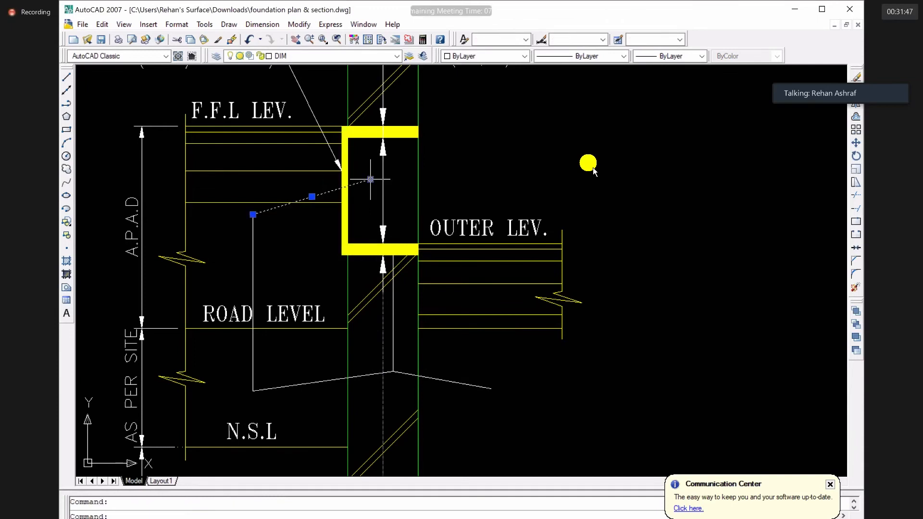
left_click(370, 179)
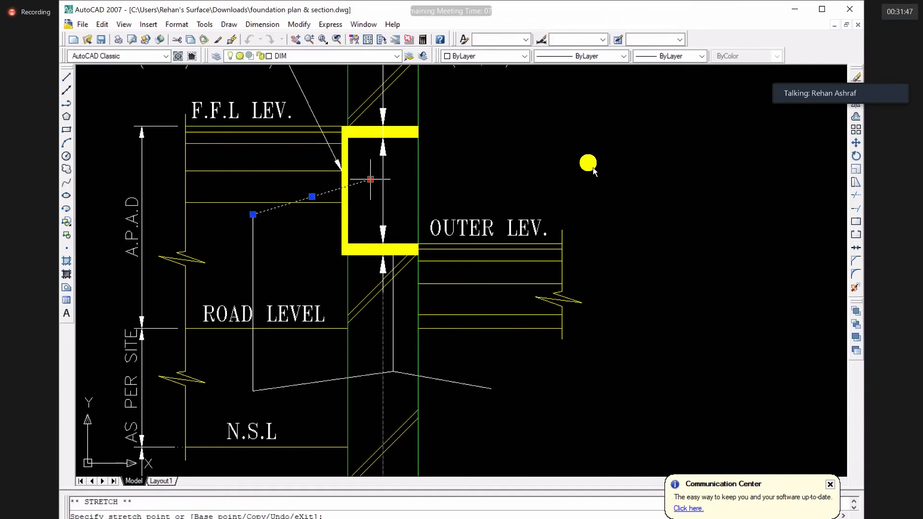
left_click(343, 187)
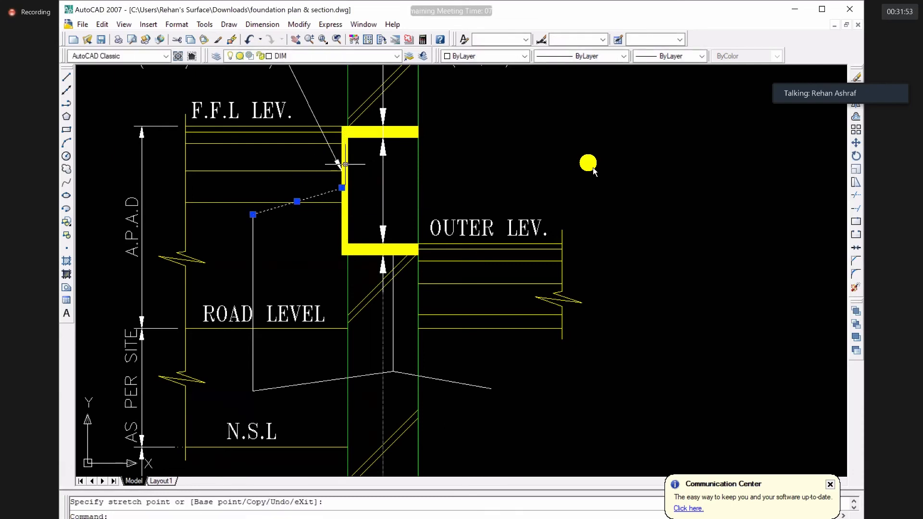
key("Escape")
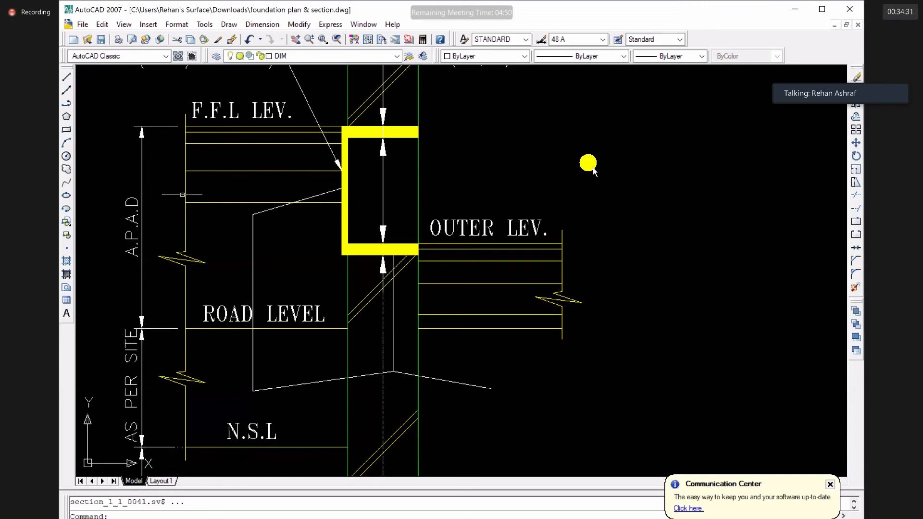
- Review the marked-up Section 2 copy down to its footing, and compare it with the other sections below the footing layout plan
left_click(140, 193)
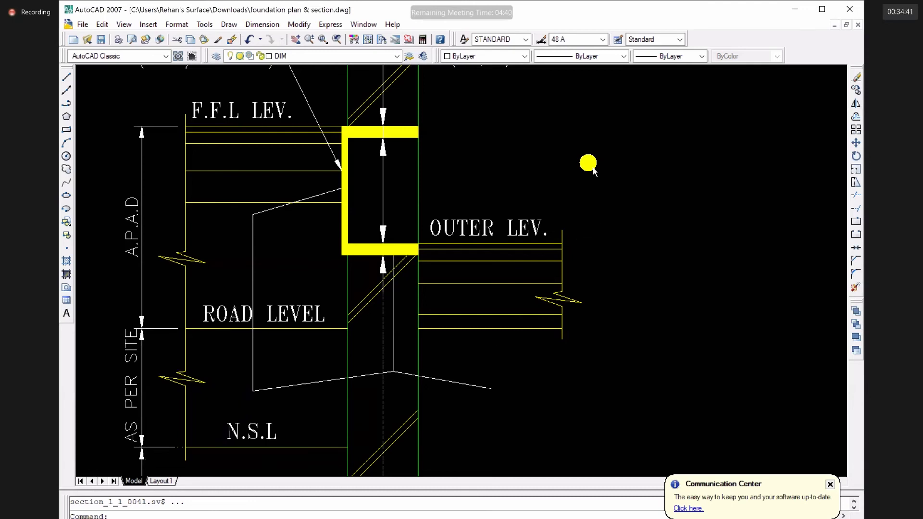
scroll(390, 315, "down", 3)
middle_click_drag(432, 378, 384, 302)
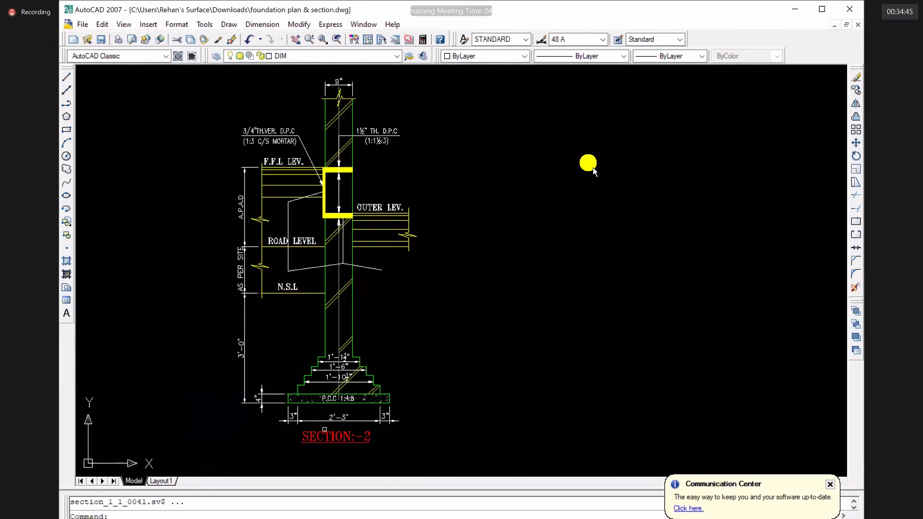
scroll(324, 438, "up", 2)
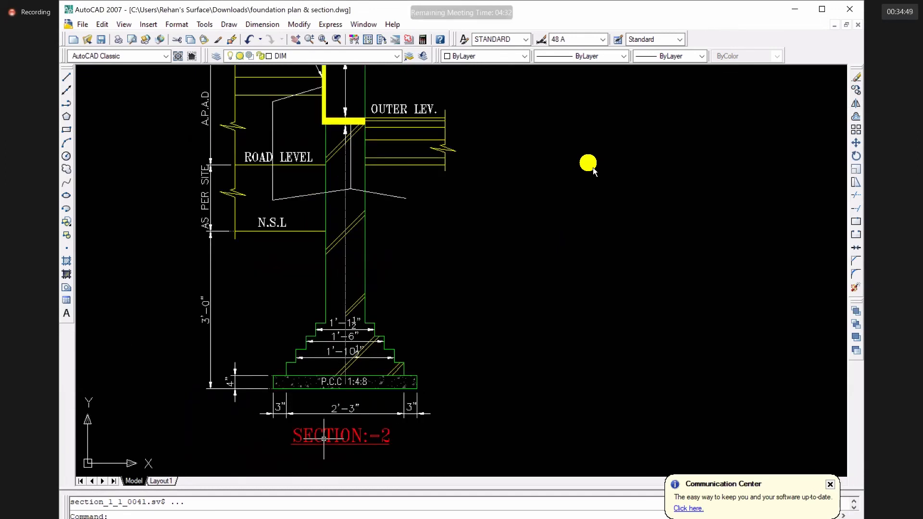
scroll(324, 439, "down", 2)
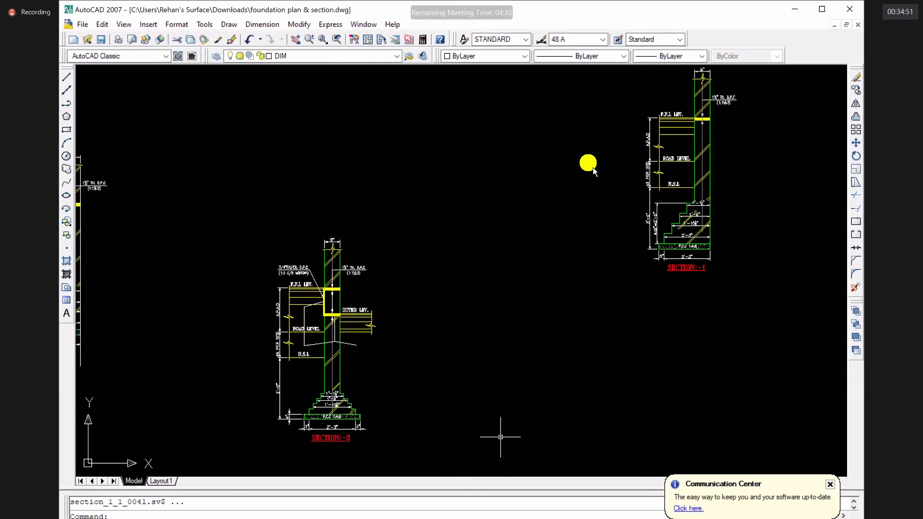
scroll(356, 361, "down", 2)
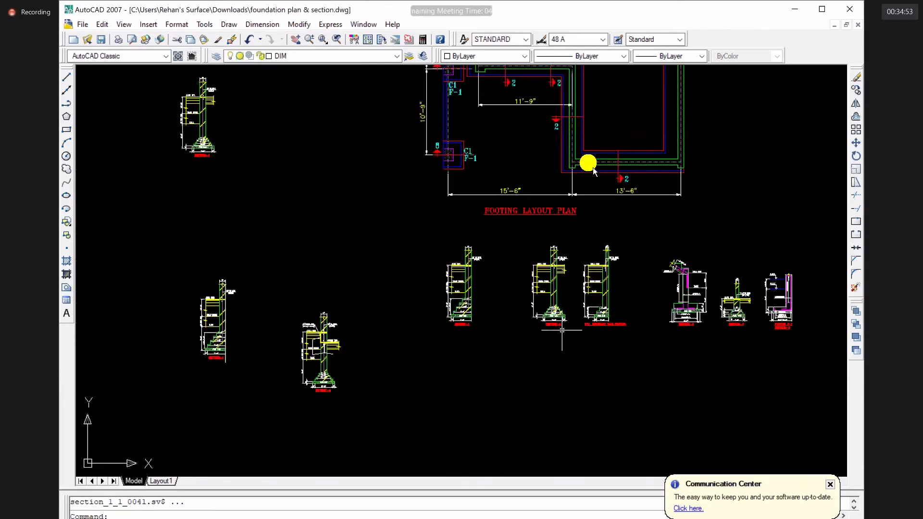
- Examine the Section 2 copy's horizontal and vertical D.P.C. layers and their labels between F.F.L. and outer level
scroll(583, 321, "up", 1)
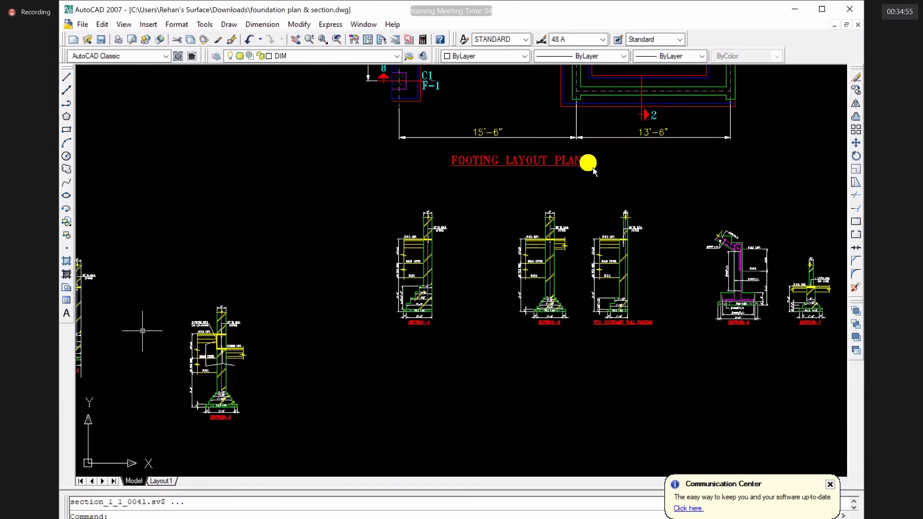
scroll(141, 329, "up", 6)
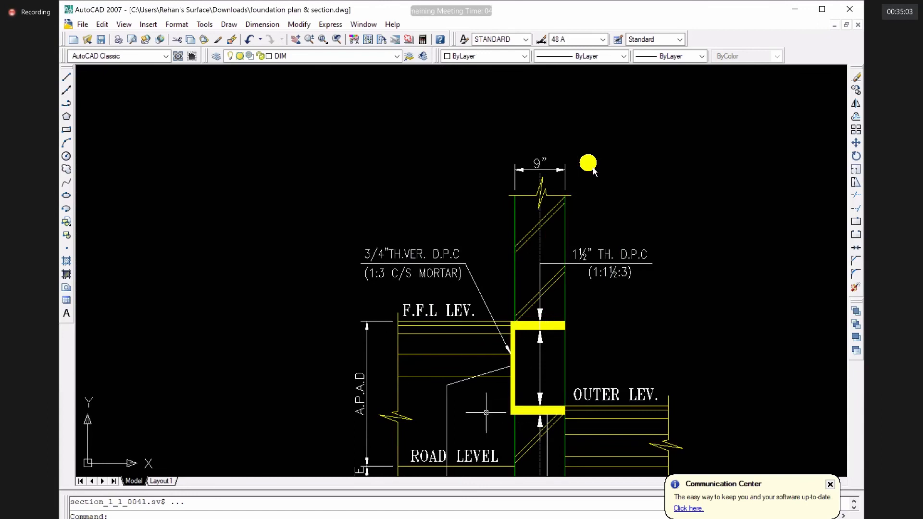
scroll(469, 430, "down", 1)
mouse_move(469, 429)
middle_mouse_down()
mouse_move(457, 352)
mouse_move(457, 402)
middle_mouse_up()
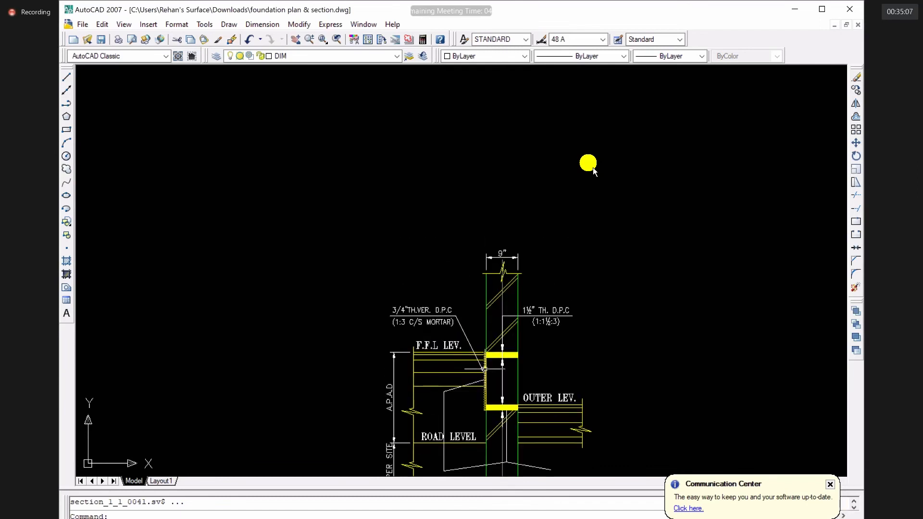
scroll(485, 342, "up", 3)
scroll(484, 369, "up", 2)
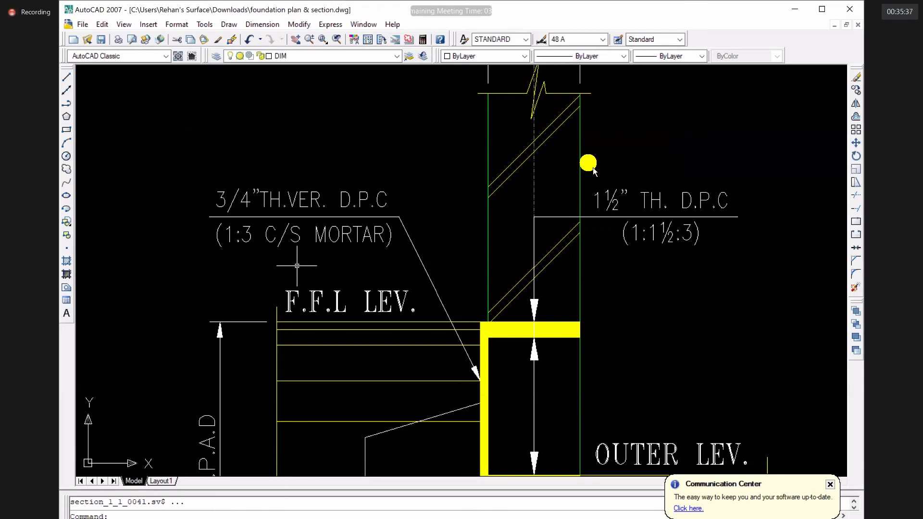
scroll(417, 408, "down", 2)
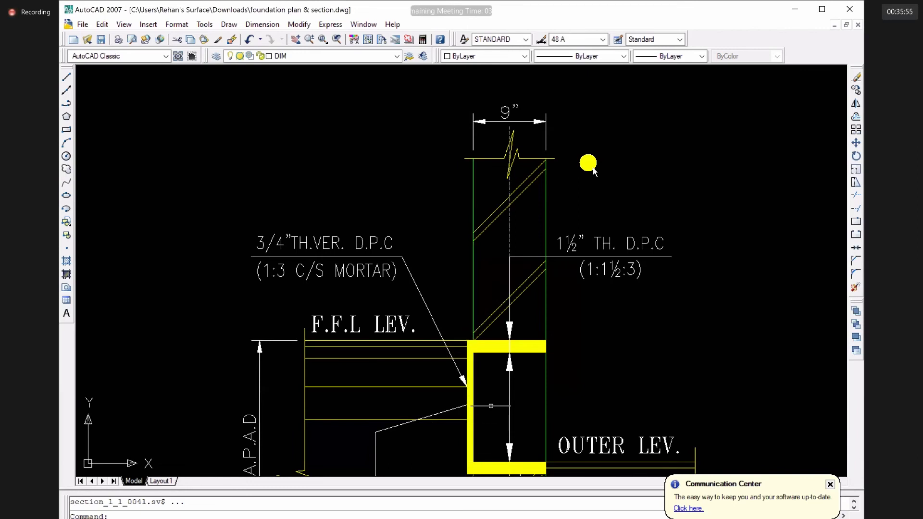
scroll(491, 405, "down", 4)
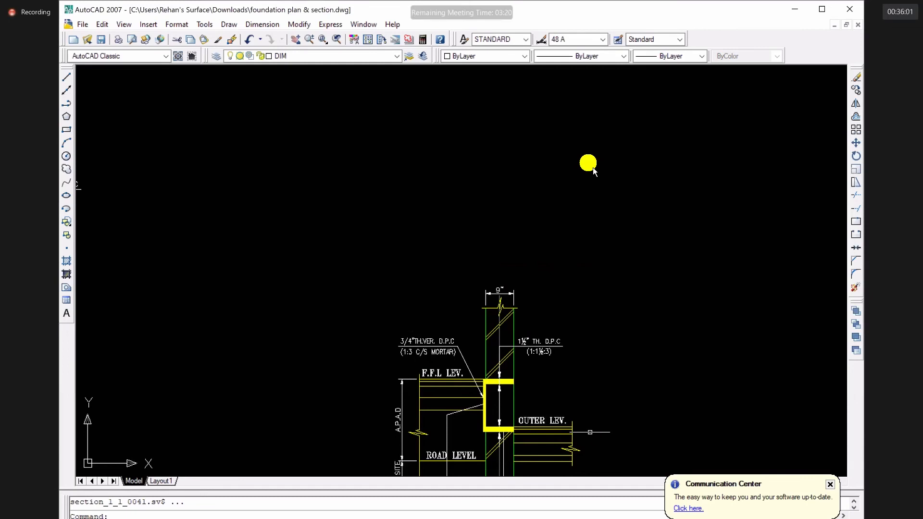
scroll(596, 433, "down", 3)
scroll(574, 430, "up", 5)
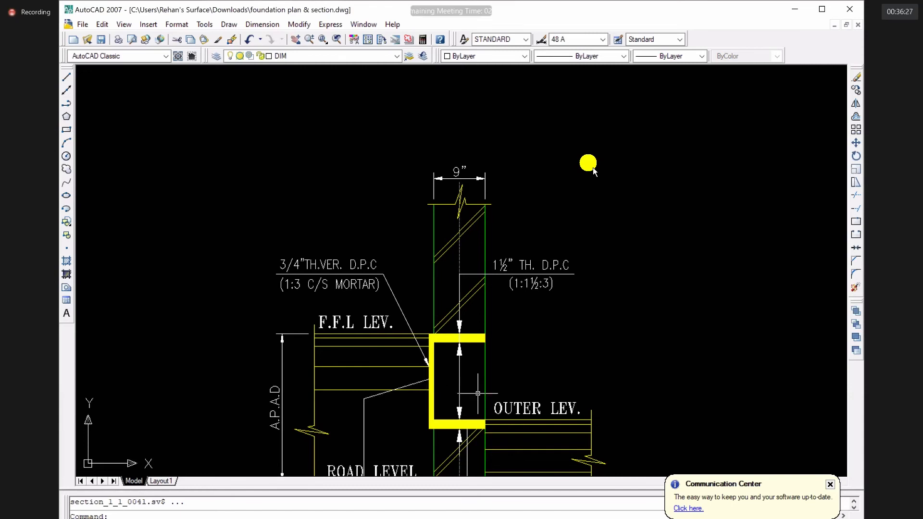
scroll(542, 419, "down", 4)
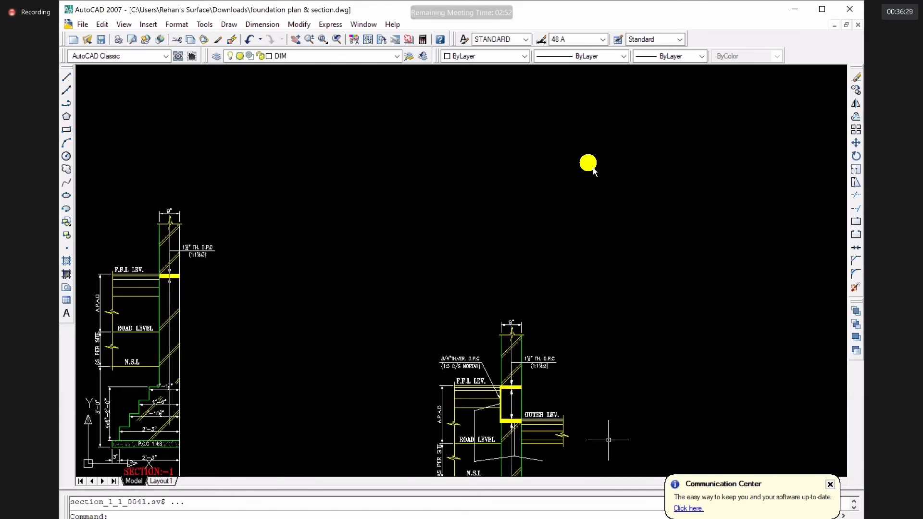
- Look over the row of sections below the footing layout plan, comparing the typical boundary wall footing with Sections 1 and 3
mouse_move(608, 439)
middle_mouse_down()
mouse_move(466, 367)
mouse_move(350, 254)
middle_mouse_up()
scroll(270, 218, "down", 6)
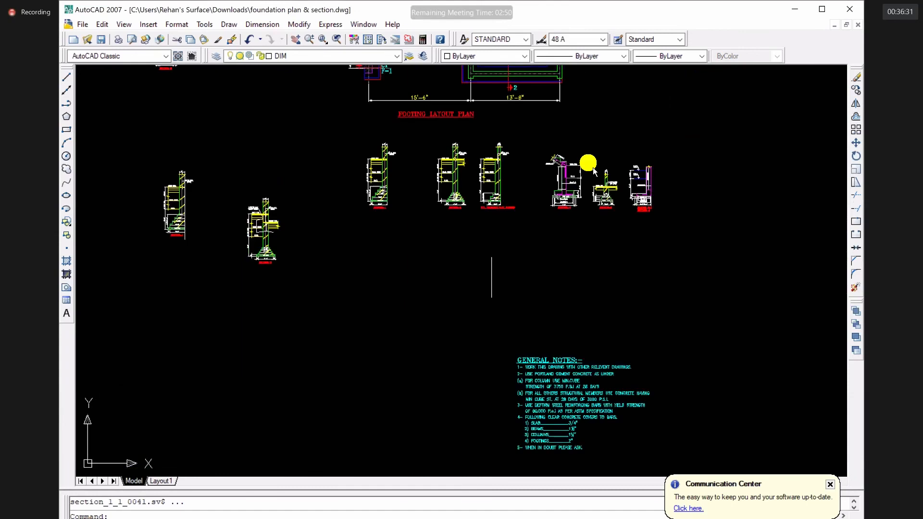
scroll(593, 168, "up", 6)
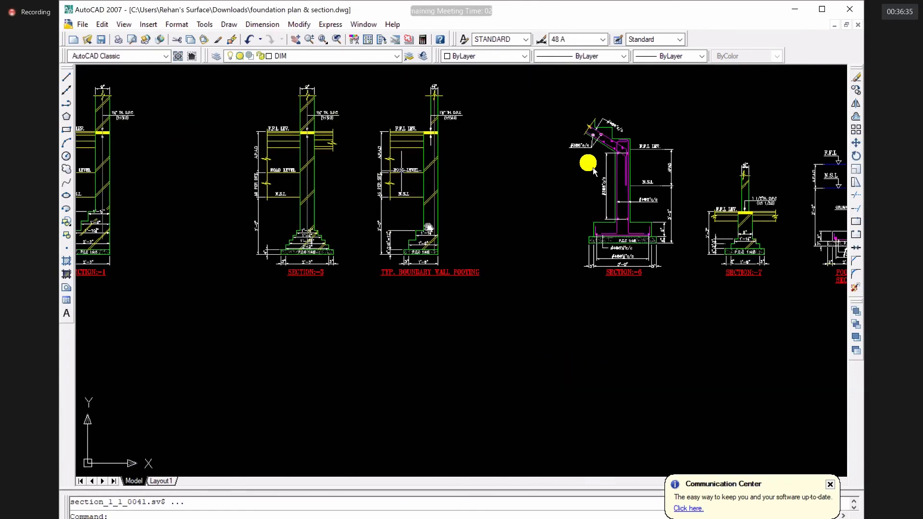
scroll(441, 144, "up", 3)
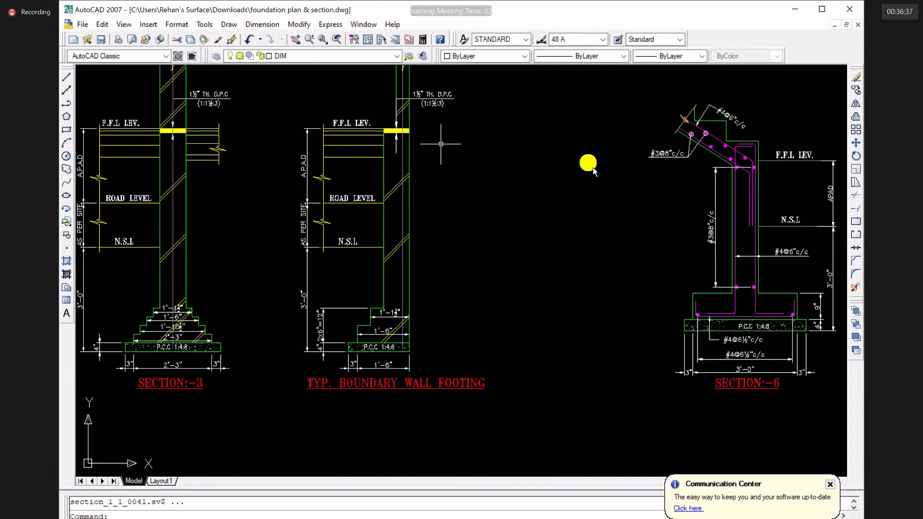
scroll(393, 188, "up", 3)
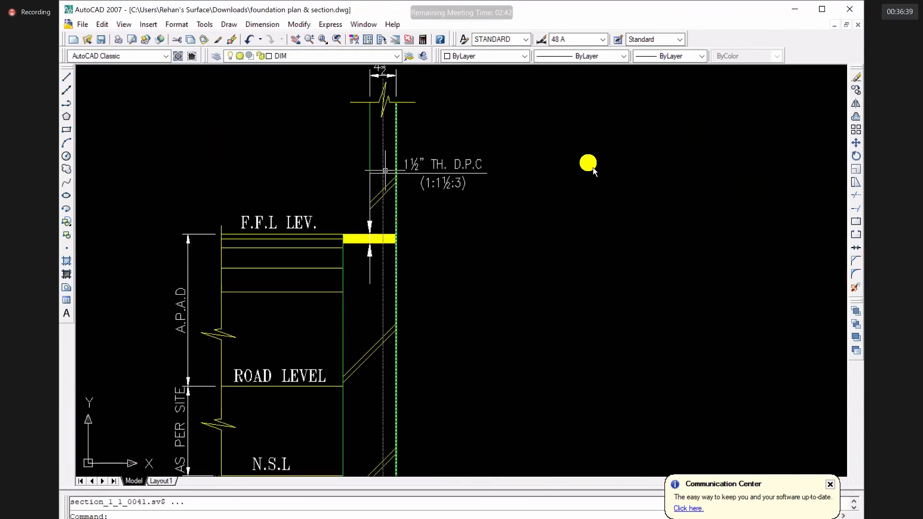
scroll(594, 170, "down", 4)
scroll(594, 171, "down", 3)
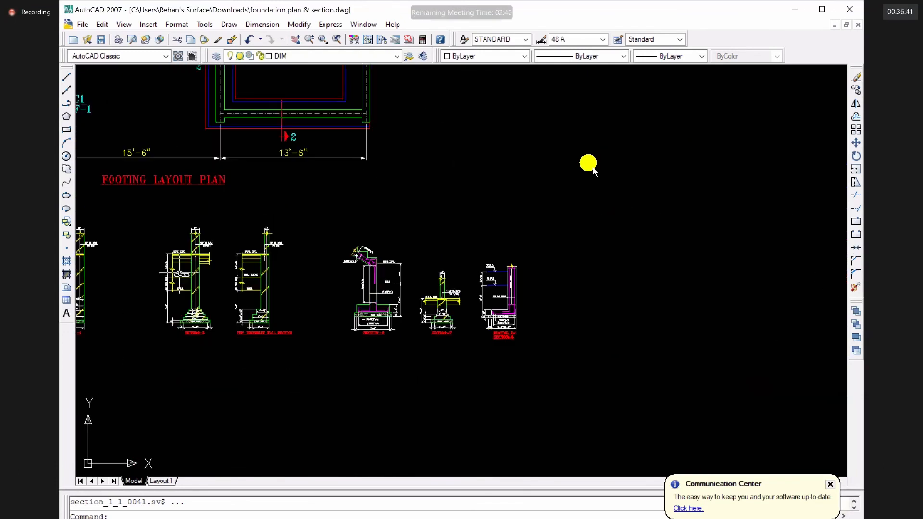
scroll(594, 171, "down", 2)
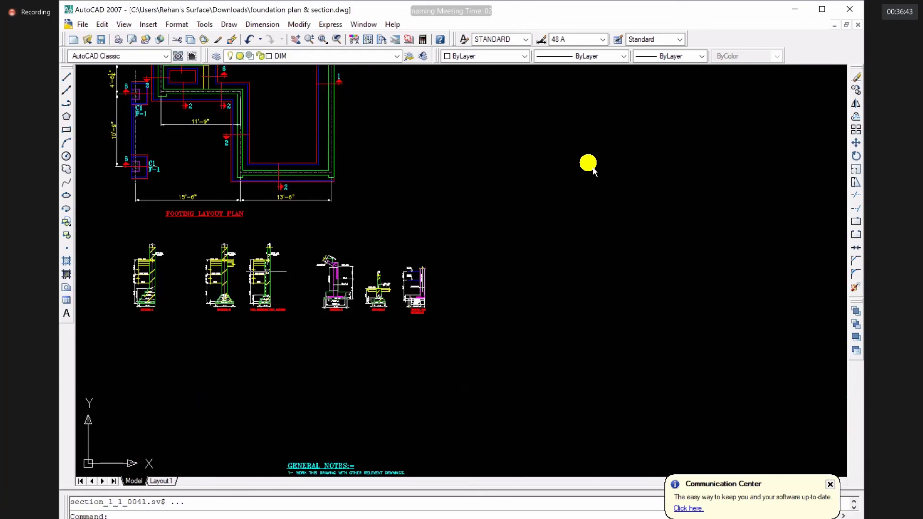
scroll(185, 277, "up", 4)
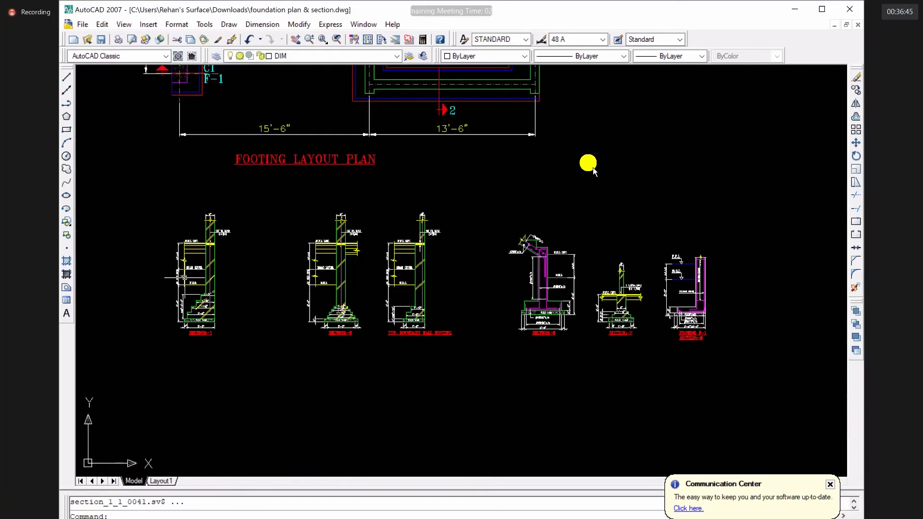
scroll(262, 284, "down", 6)
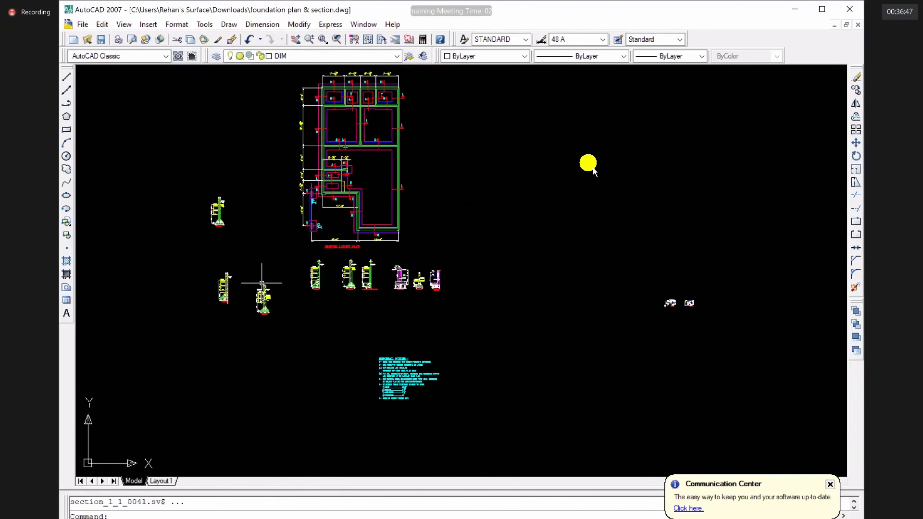
scroll(344, 274, "up", 7)
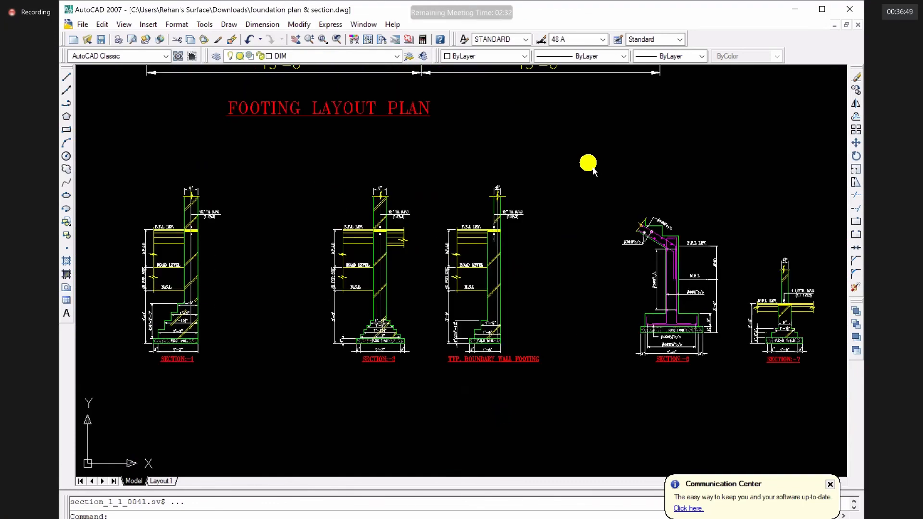
- Examine the typical boundary wall footing from its stepped base on P.C.C. up to the D.P.C. and the thinner wall above
scroll(408, 319, "up", 1)
scroll(480, 206, "up", 2)
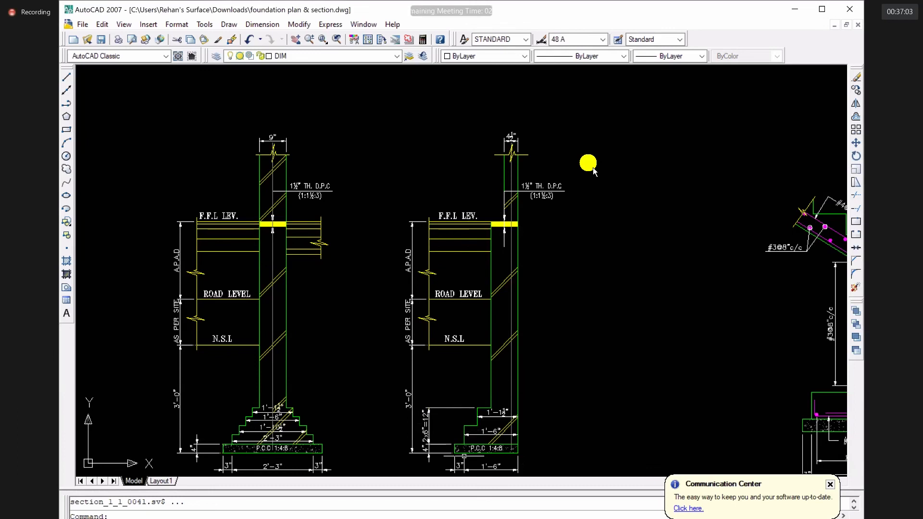
scroll(493, 437, "up", 3)
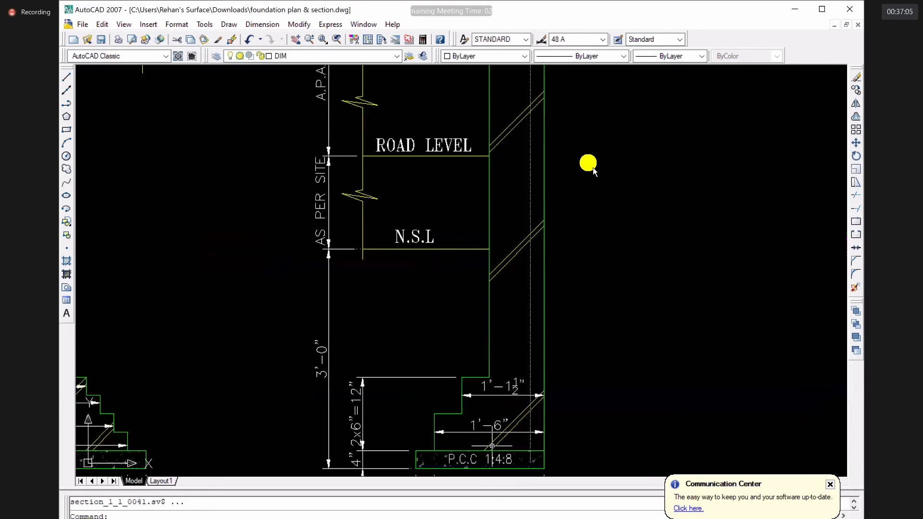
scroll(492, 448, "up", 2)
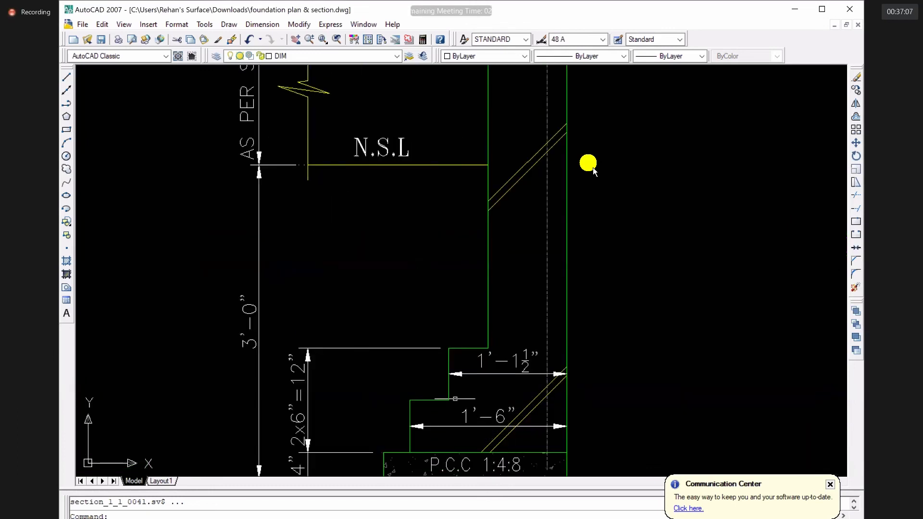
scroll(473, 400, "down", 2)
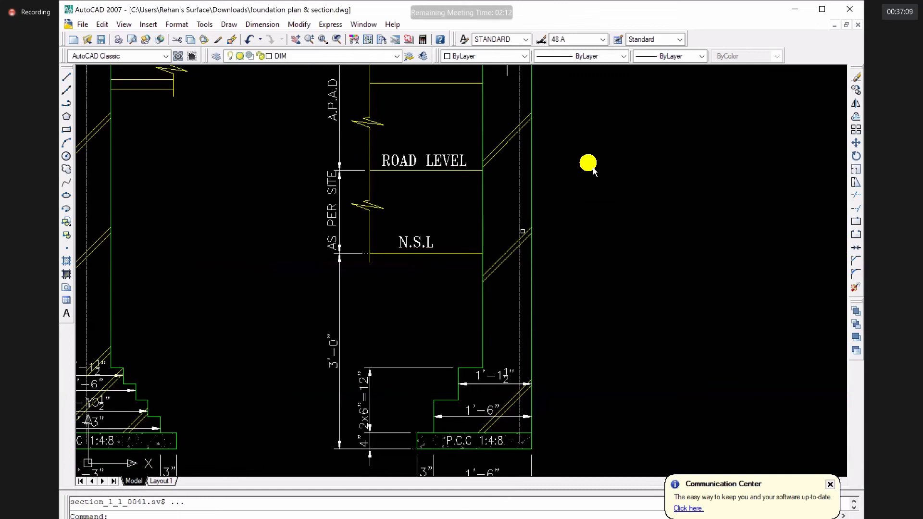
middle_click_drag(520, 251, 516, 460)
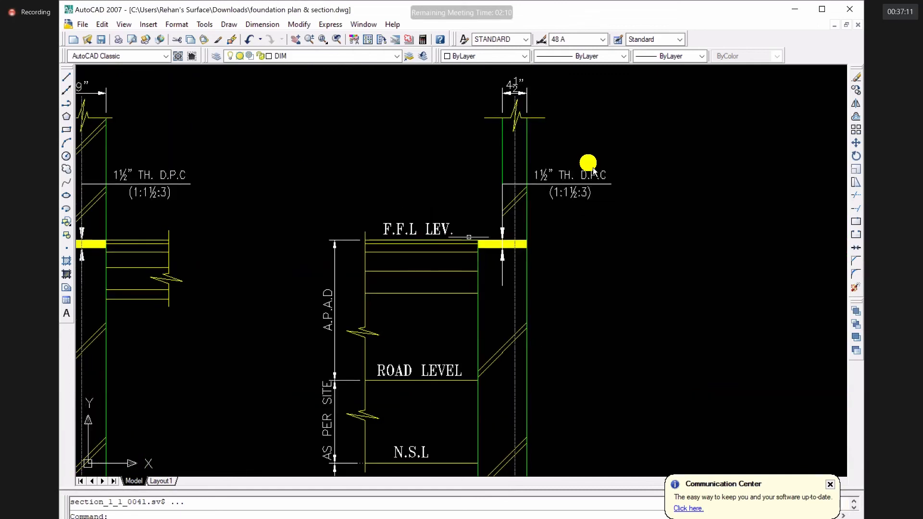
left_click(503, 244)
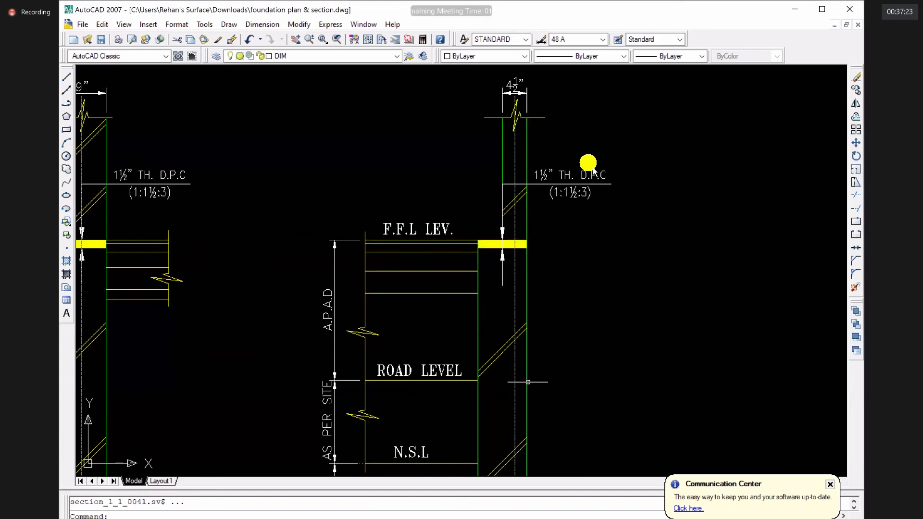
- Review the boundary wall footing's one-sided steps and base dimensions, and compare its full height with the neighbouring Section 3
scroll(490, 401, "down", 2)
scroll(503, 413, "down", 2)
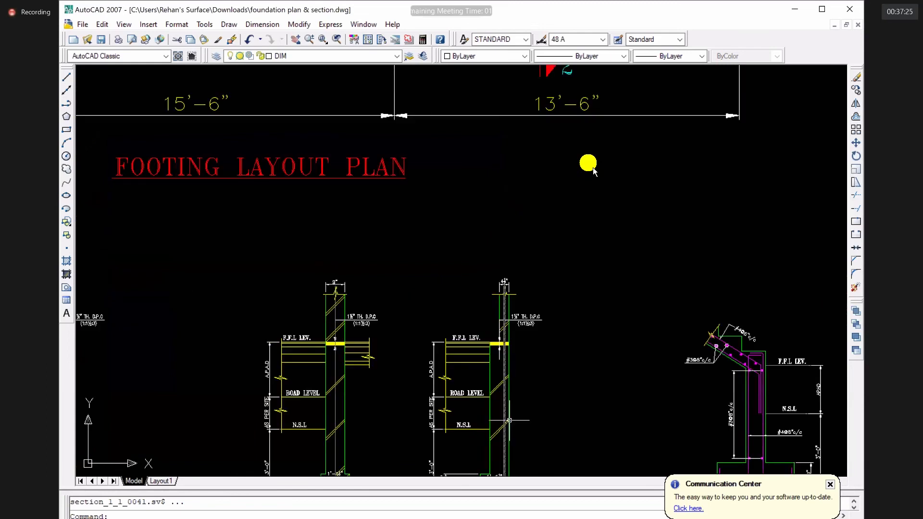
middle_click_drag(508, 421, 509, 327)
scroll(509, 327, "up", 5)
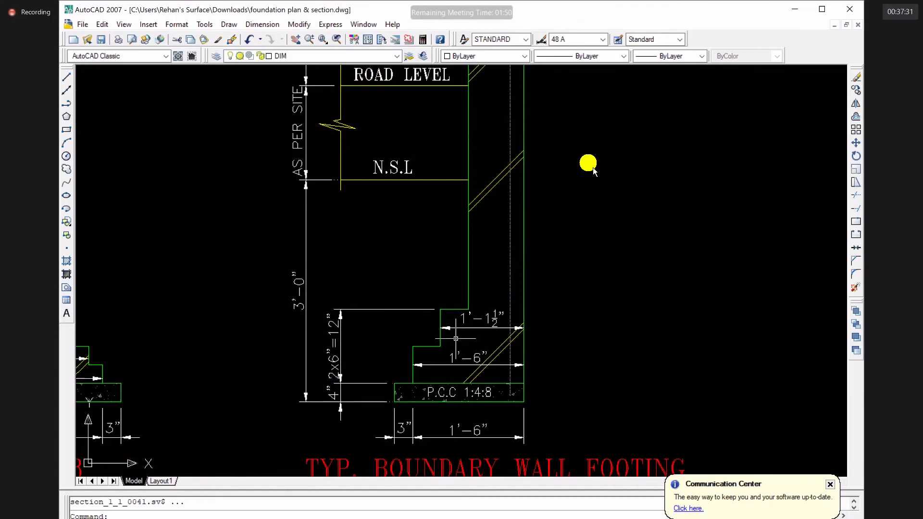
scroll(593, 170, "down", 3)
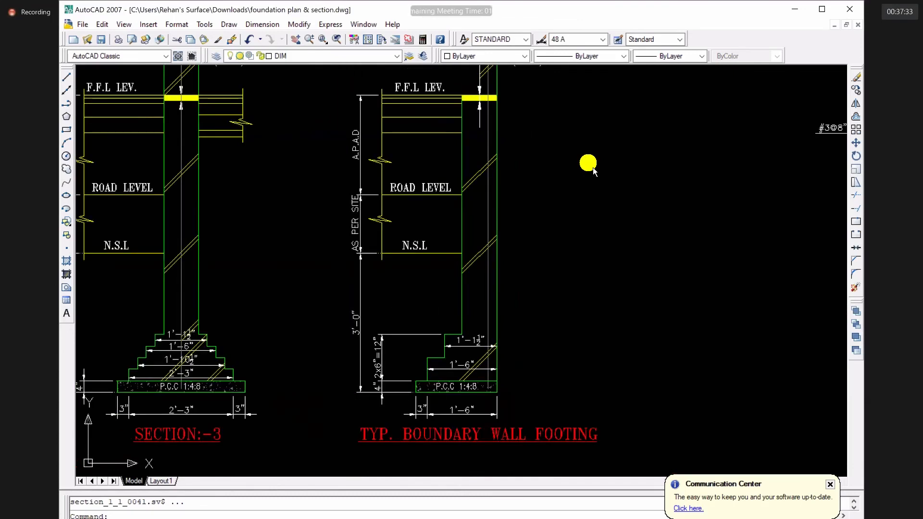
scroll(594, 171, "down", 4)
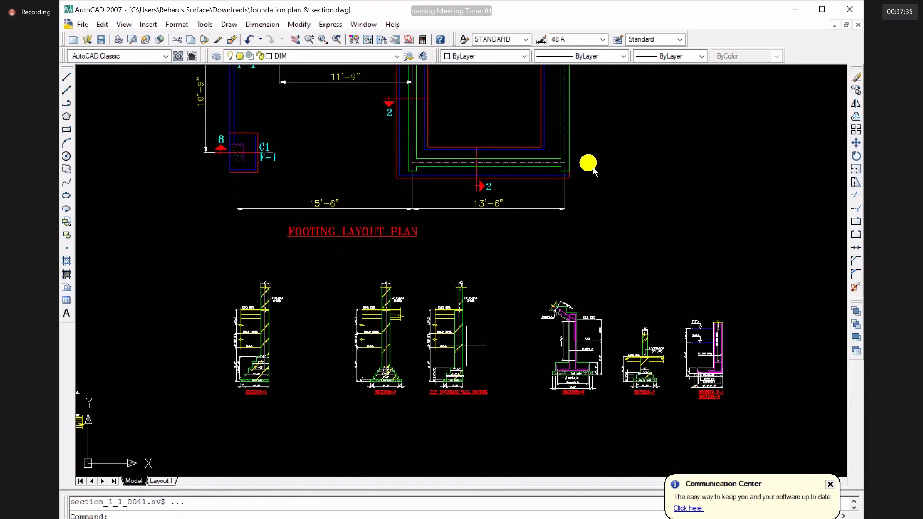
scroll(594, 170, "up", 5)
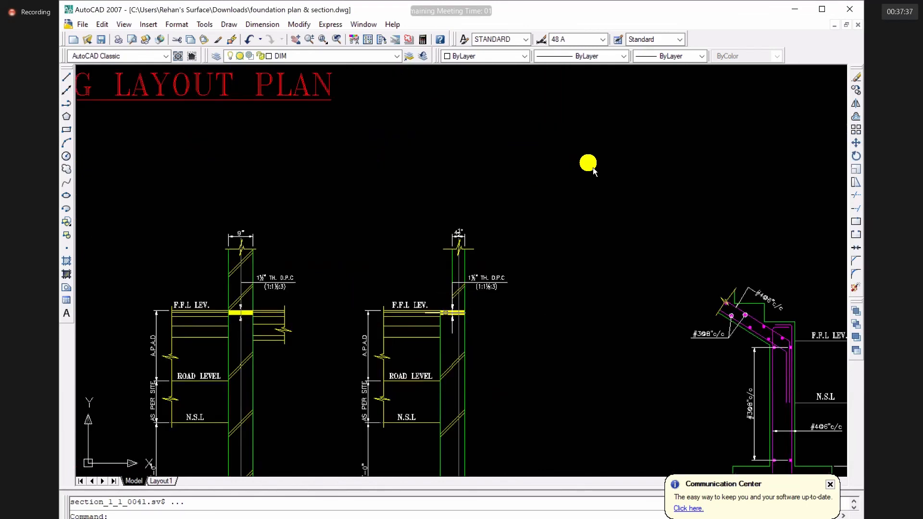
scroll(594, 170, "down", 5)
scroll(593, 171, "up", 3)
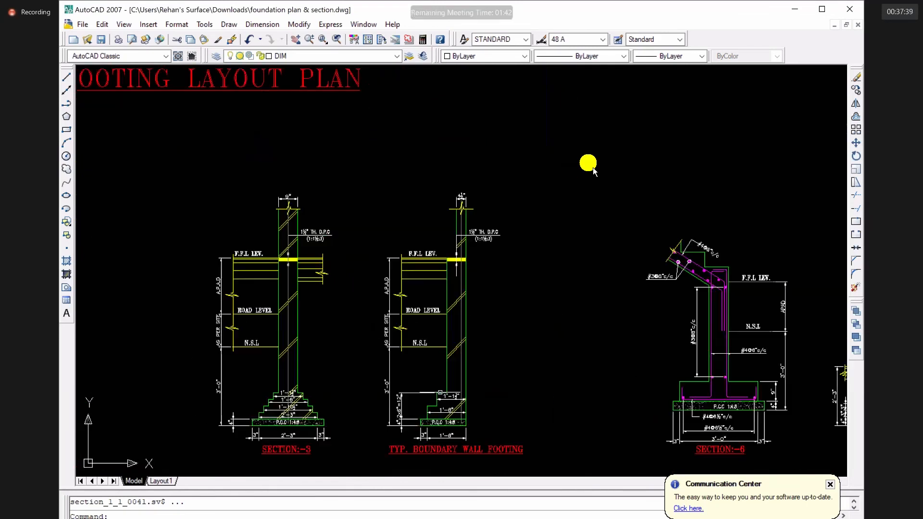
scroll(594, 170, "up", 5)
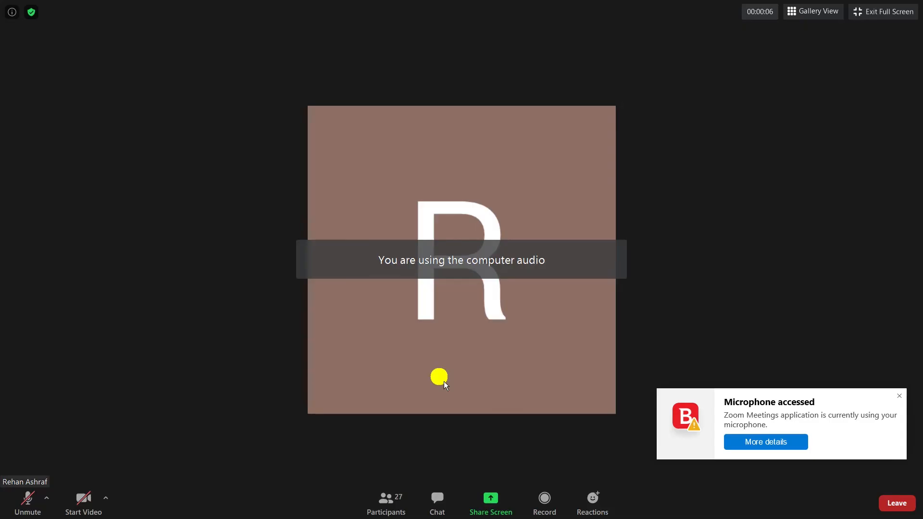
- Dismiss the microphone access notification in the Zoom meeting
left_click(899, 396)
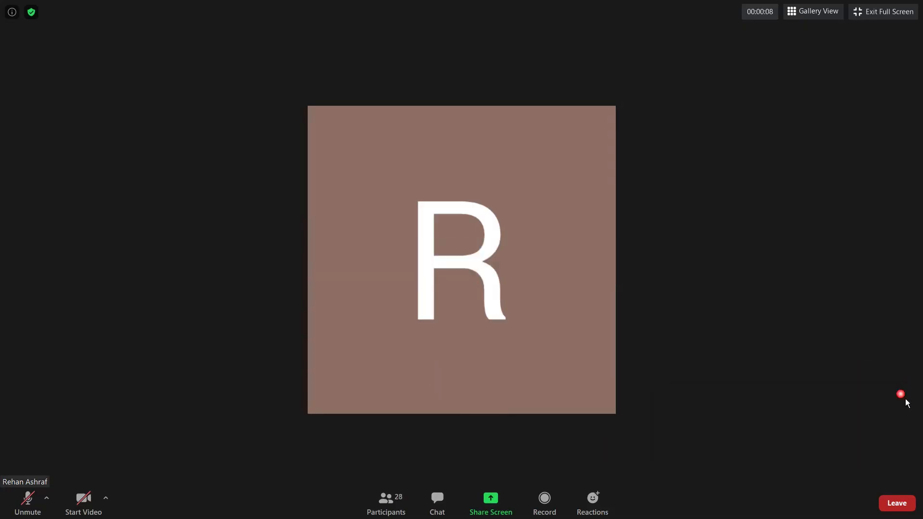